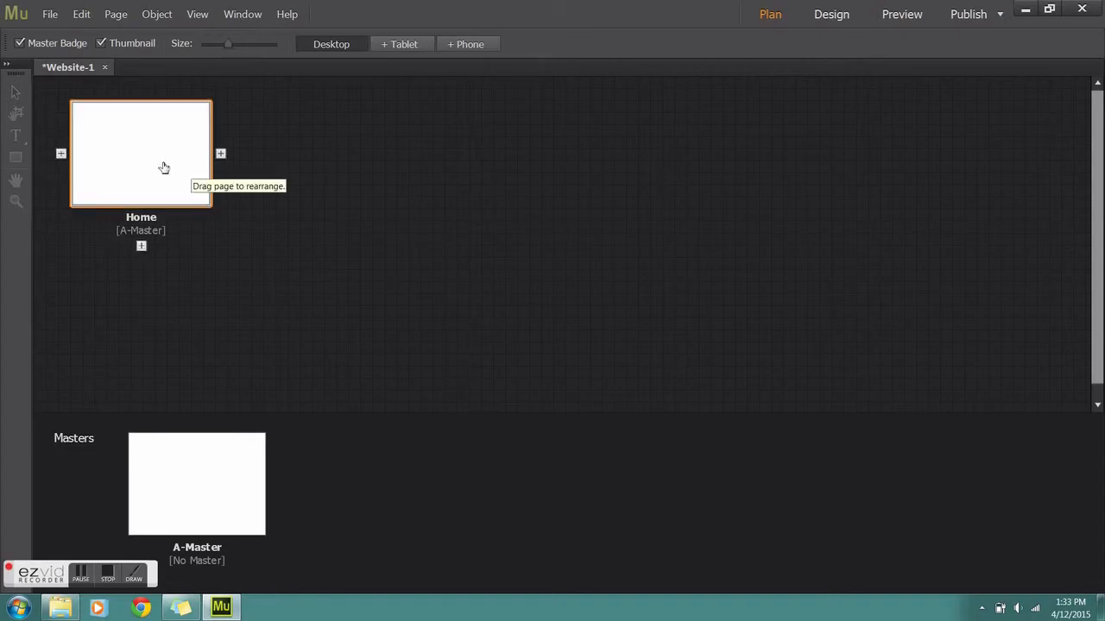
Open the Home page with Muse beside the PowerPoint mockup and draw a title text frame
{"action": "double_click", "coordinate": [167, 170]}
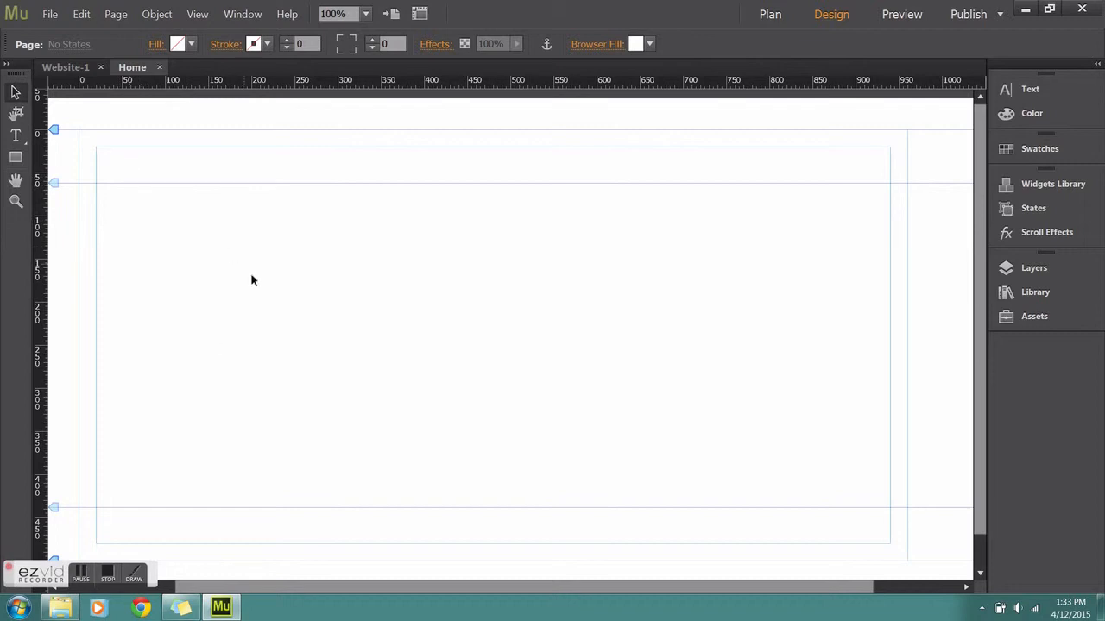
{"action": "left_click_drag", "start_coordinate": [722, 12], "coordinate": [2, 345]}
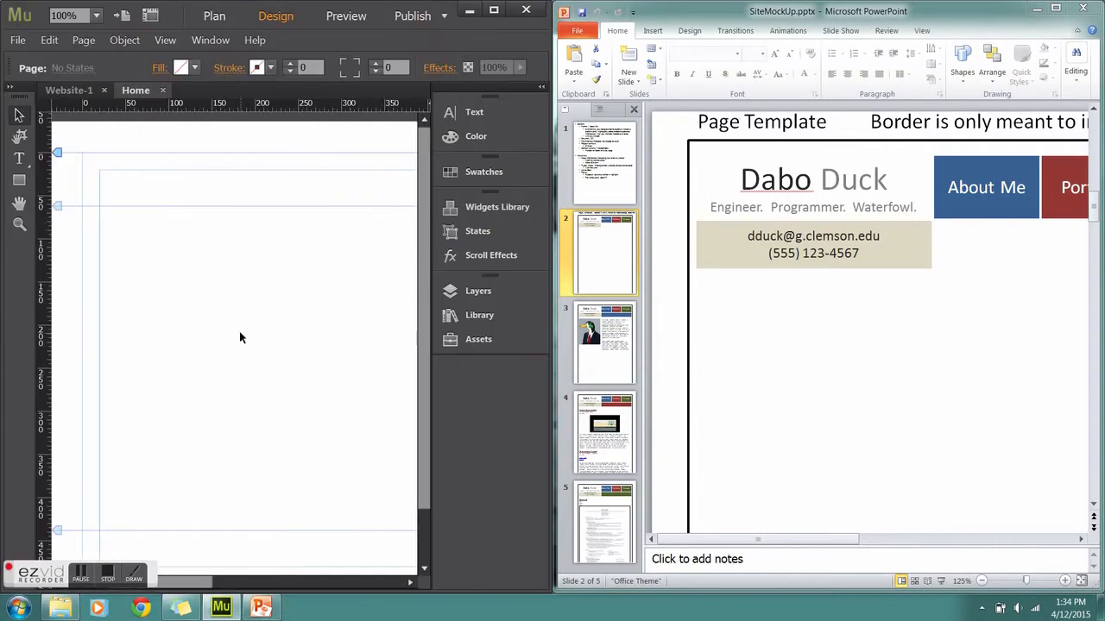
{"action": "left_click", "coordinate": [20, 164]}
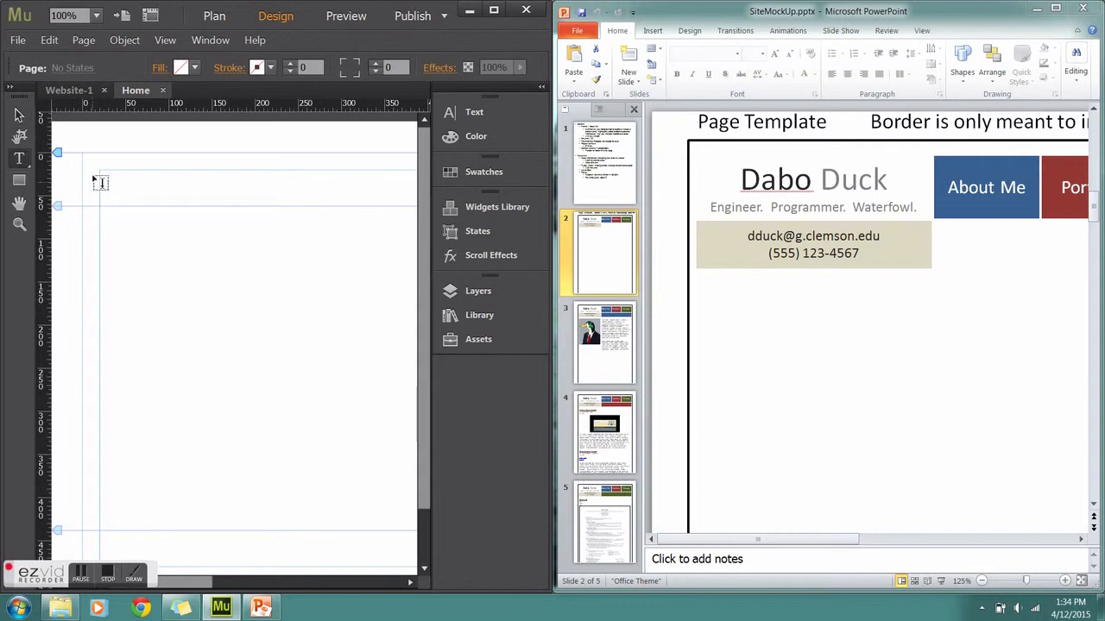
{"action": "left_click_drag", "start_coordinate": [100, 171], "coordinate": [270, 214]}
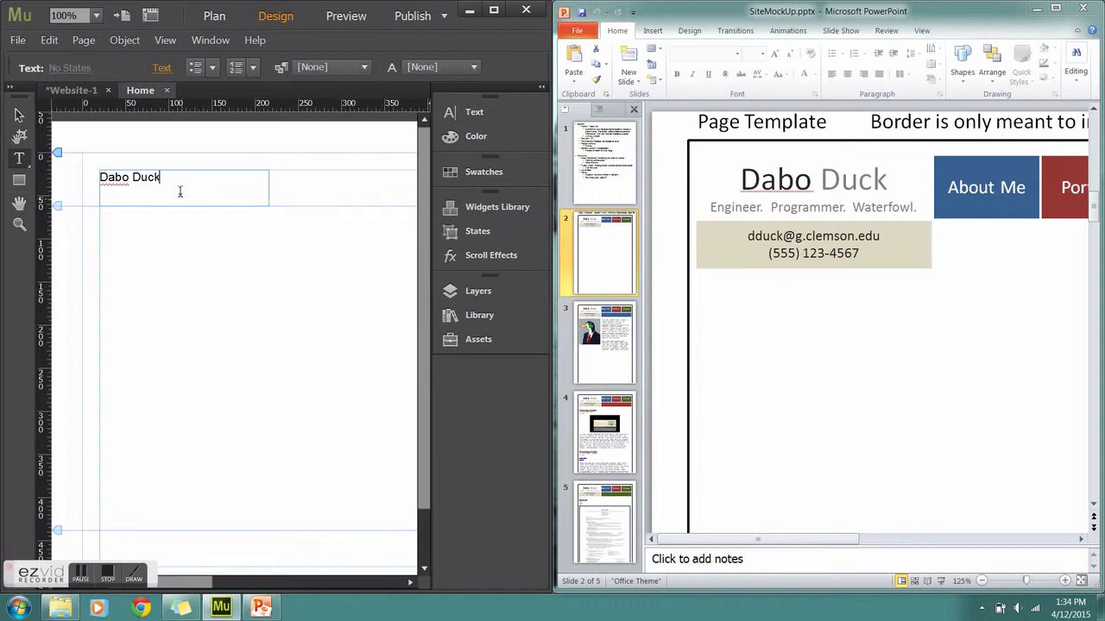
Set the Dabo Duck title to size 48 and widen its frame to fit one line
{"action": "left_click_drag", "start_coordinate": [180, 191], "coordinate": [111, 178]}
{"action": "left_click", "coordinate": [188, 187]}
{"action": "left_click_drag", "start_coordinate": [188, 187], "coordinate": [100, 177]}
{"action": "left_click", "coordinate": [471, 112]}
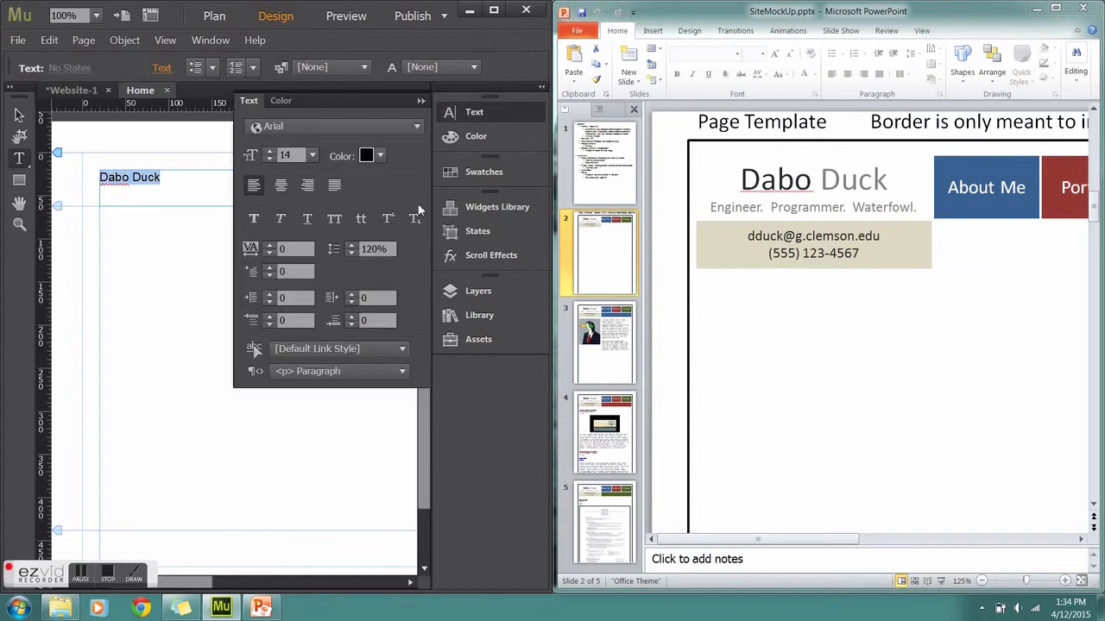
{"action": "left_click", "coordinate": [313, 156]}
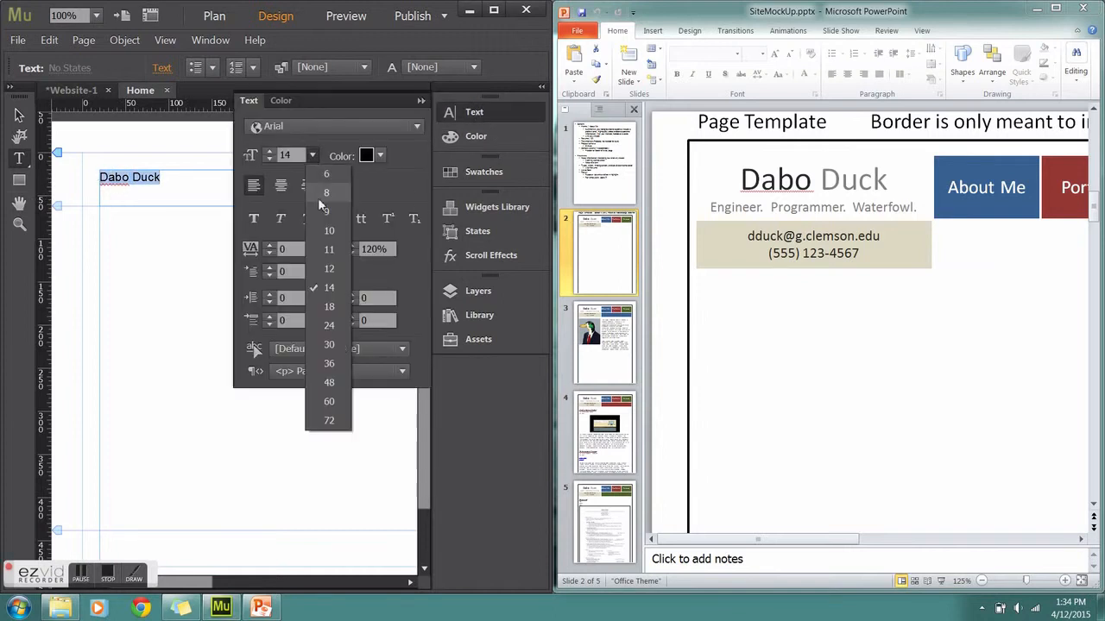
{"action": "left_click", "coordinate": [342, 383]}
{"action": "left_click", "coordinate": [422, 101]}
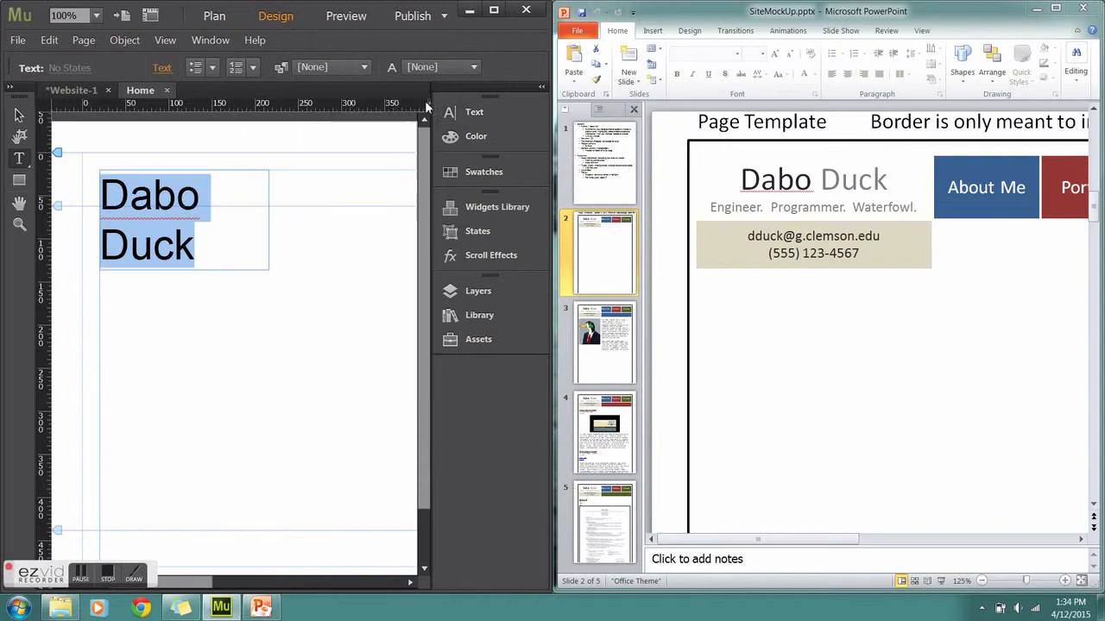
{"action": "left_click", "coordinate": [19, 115]}
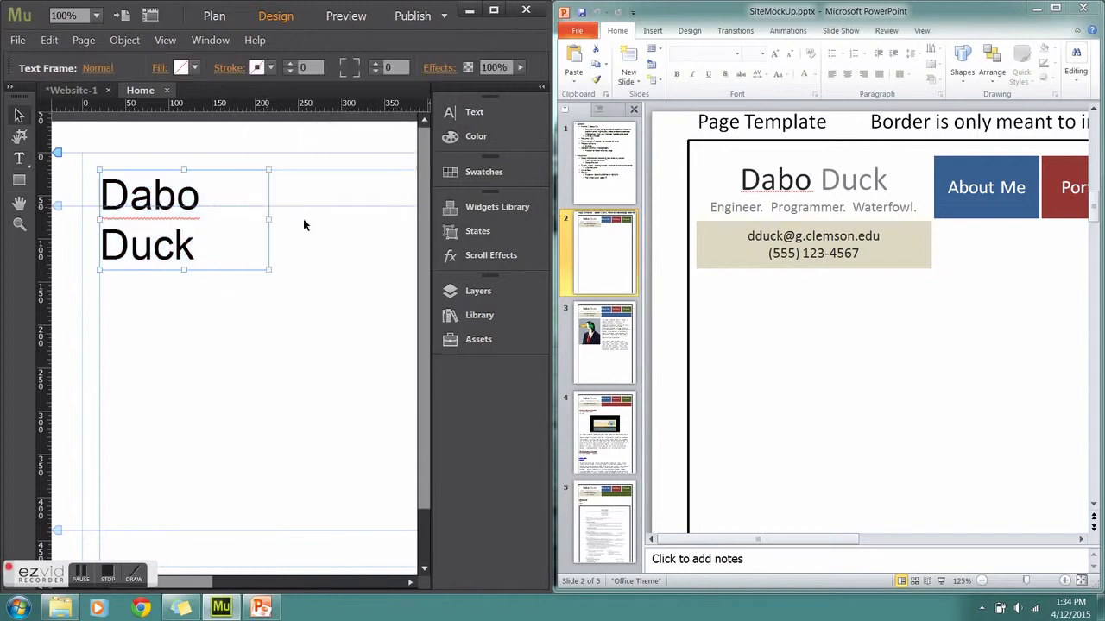
{"action": "mouse_move", "coordinate": [265, 222]}
{"action": "left_mouse_down"}
{"action": "mouse_move", "coordinate": [337, 220]}
{"action": "mouse_move", "coordinate": [304, 200]}
{"action": "left_mouse_up"}
Colour the word Duck grey 7F7F7F
{"action": "double_click", "coordinate": [266, 213]}
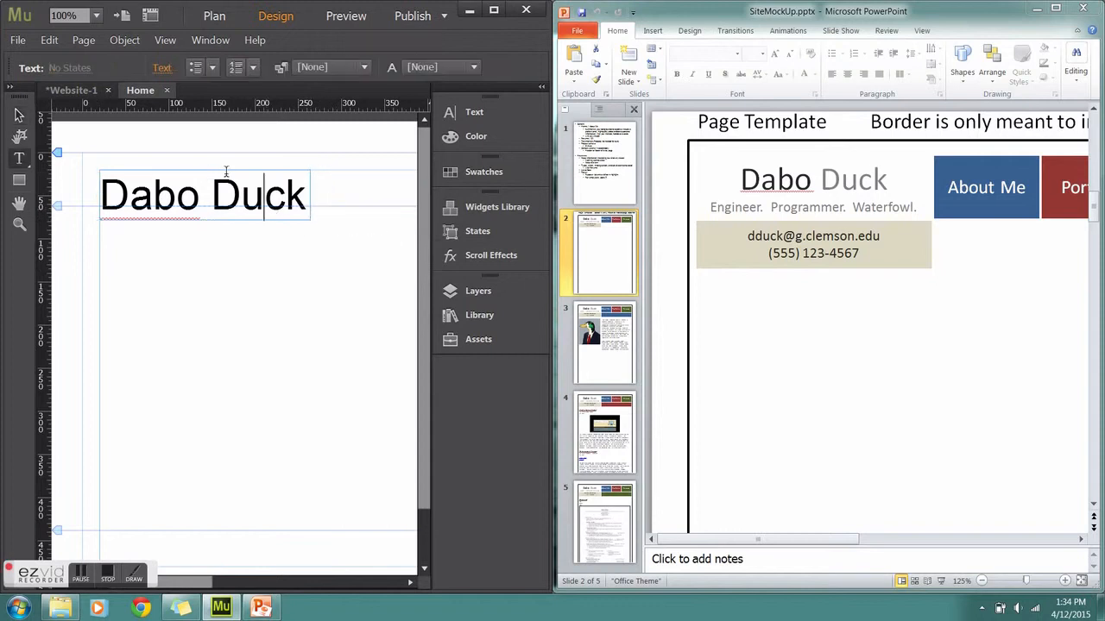
{"action": "left_click_drag", "start_coordinate": [211, 201], "coordinate": [313, 206]}
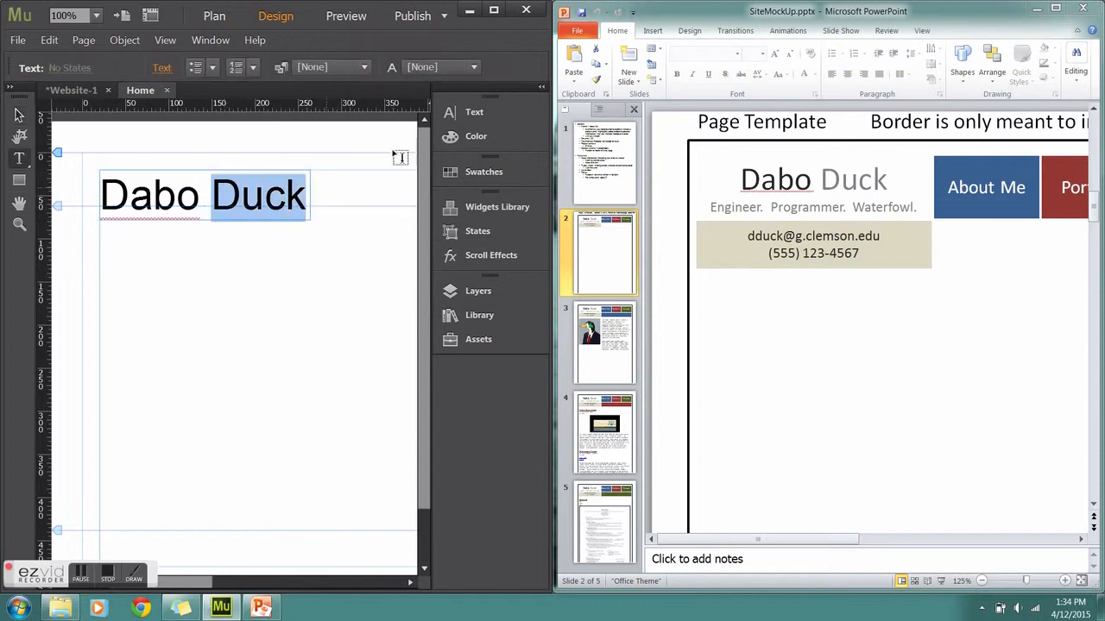
{"action": "left_click", "coordinate": [461, 138]}
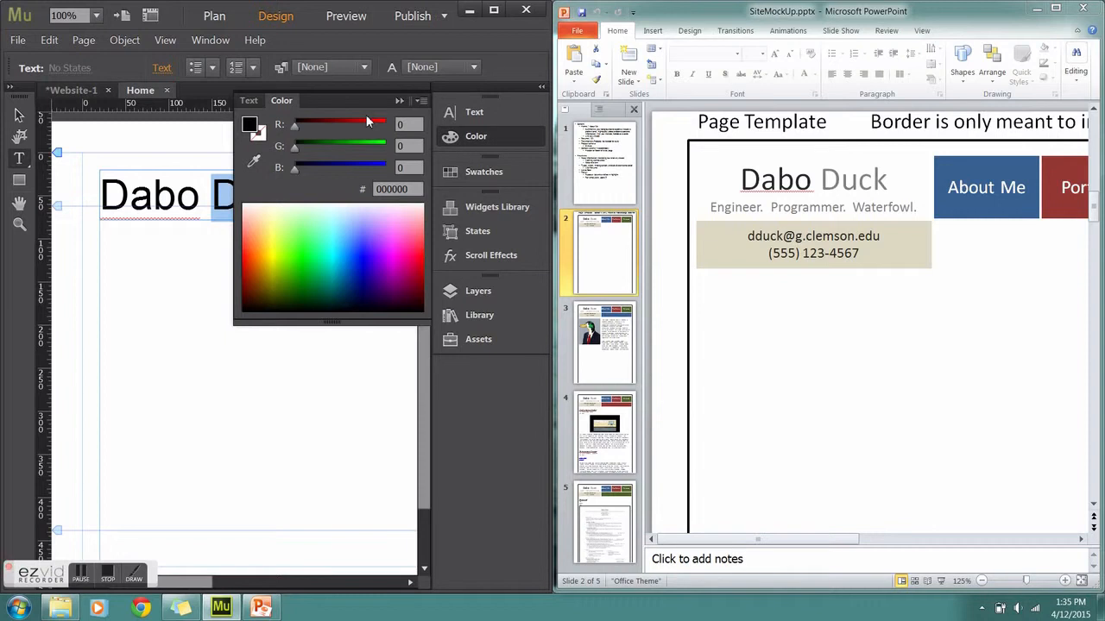
{"action": "left_click", "coordinate": [496, 110]}
{"action": "left_click", "coordinate": [382, 156]}
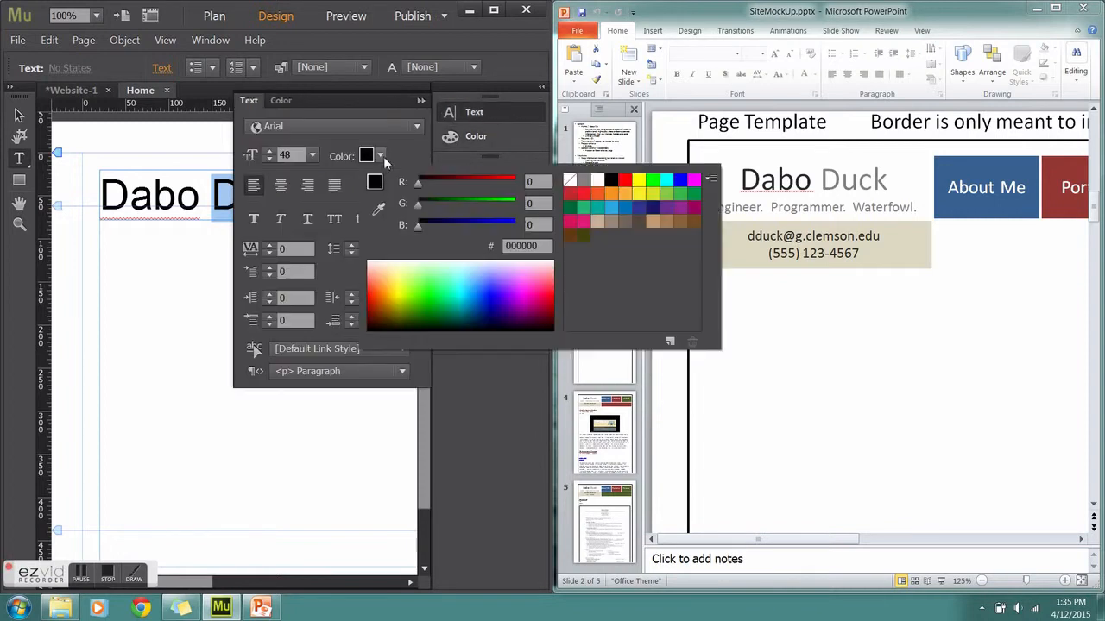
{"action": "left_click", "coordinate": [584, 181]}
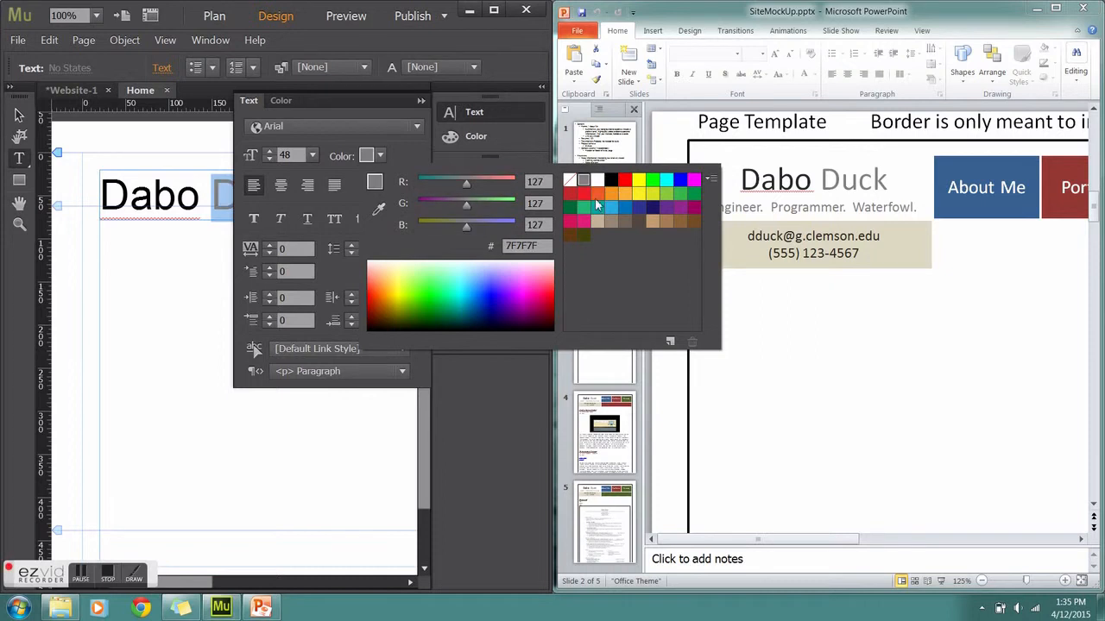
{"action": "left_click", "coordinate": [421, 102]}
{"action": "left_click", "coordinate": [421, 102]}
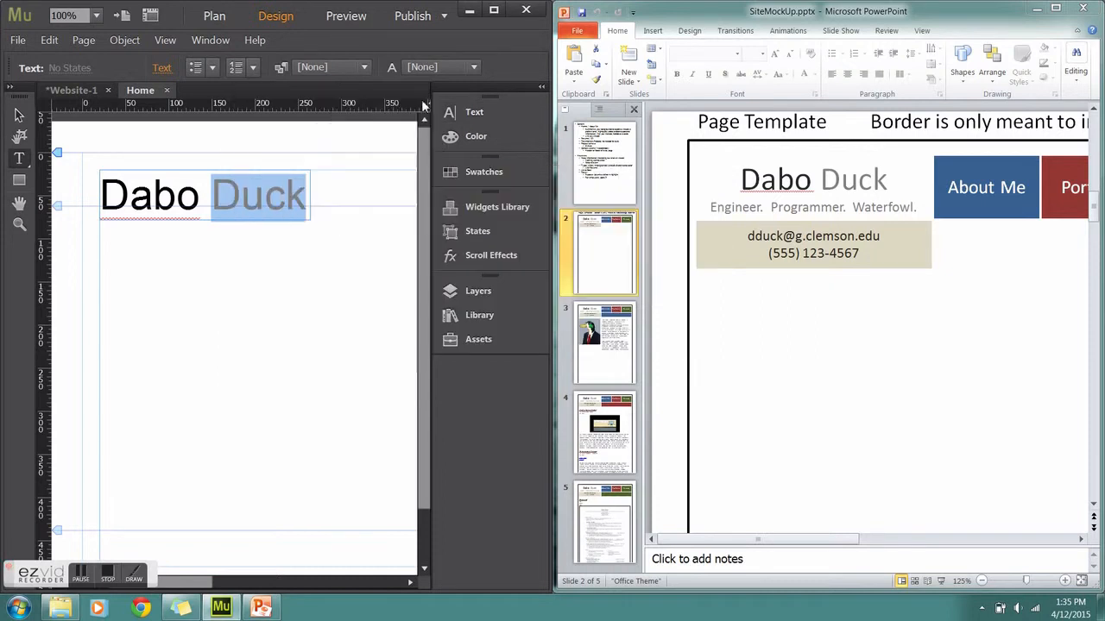
Add the tagline 'Engineer. Programmer. Waterfowl.' below the title at size 18
{"action": "left_click_drag", "start_coordinate": [100, 221], "coordinate": [310, 250]}
{"action": "type", "text": "Engineer. Programmer. Watr"}
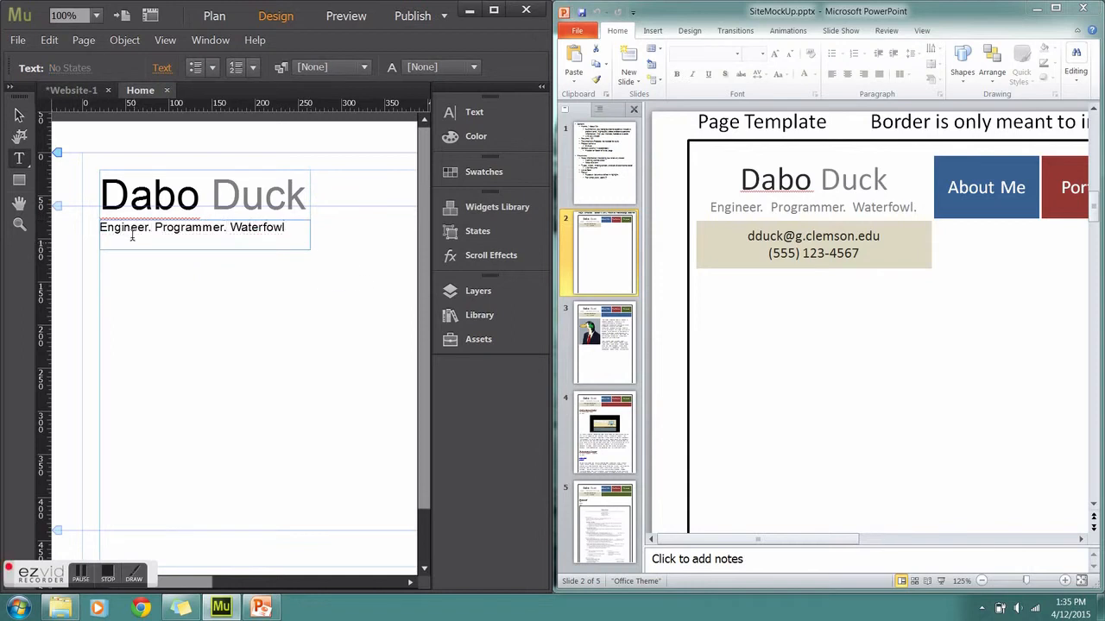
{"action": "left_click_drag", "start_coordinate": [282, 227], "coordinate": [99, 228]}
{"action": "left_click", "coordinate": [474, 112]}
{"action": "left_click", "coordinate": [312, 155]}
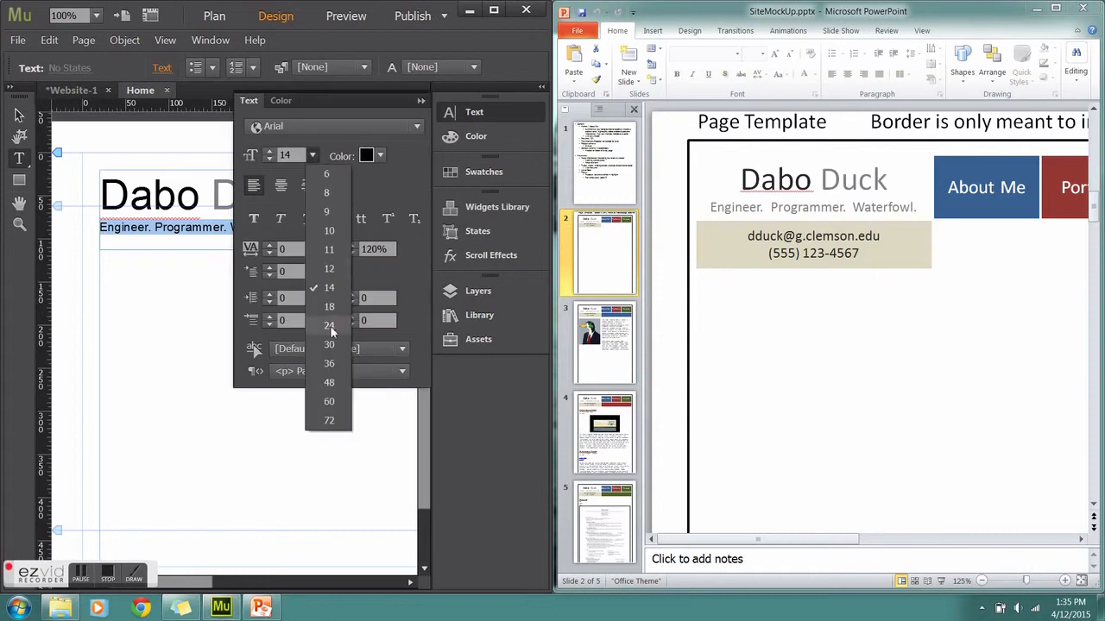
{"action": "left_click", "coordinate": [328, 309]}
{"action": "left_click", "coordinate": [313, 156]}
{"action": "left_click", "coordinate": [330, 325]}
{"action": "left_click", "coordinate": [313, 156]}
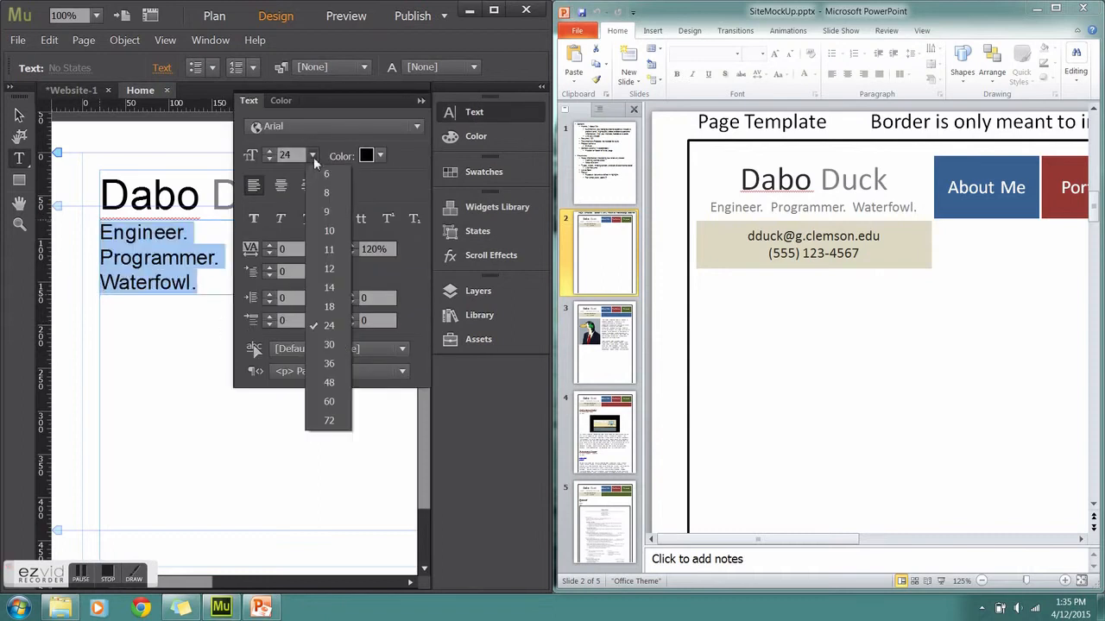
{"action": "left_click", "coordinate": [329, 307]}
{"action": "left_click", "coordinate": [422, 101]}
Reduce the tagline to size 14 and fit its frame to the title's width
{"action": "key", "text": "Escape"}
{"action": "left_click_drag", "start_coordinate": [312, 258], "coordinate": [340, 233]}
{"action": "left_click", "coordinate": [466, 114]}
{"action": "left_click", "coordinate": [312, 155]}
{"action": "left_click", "coordinate": [330, 289]}
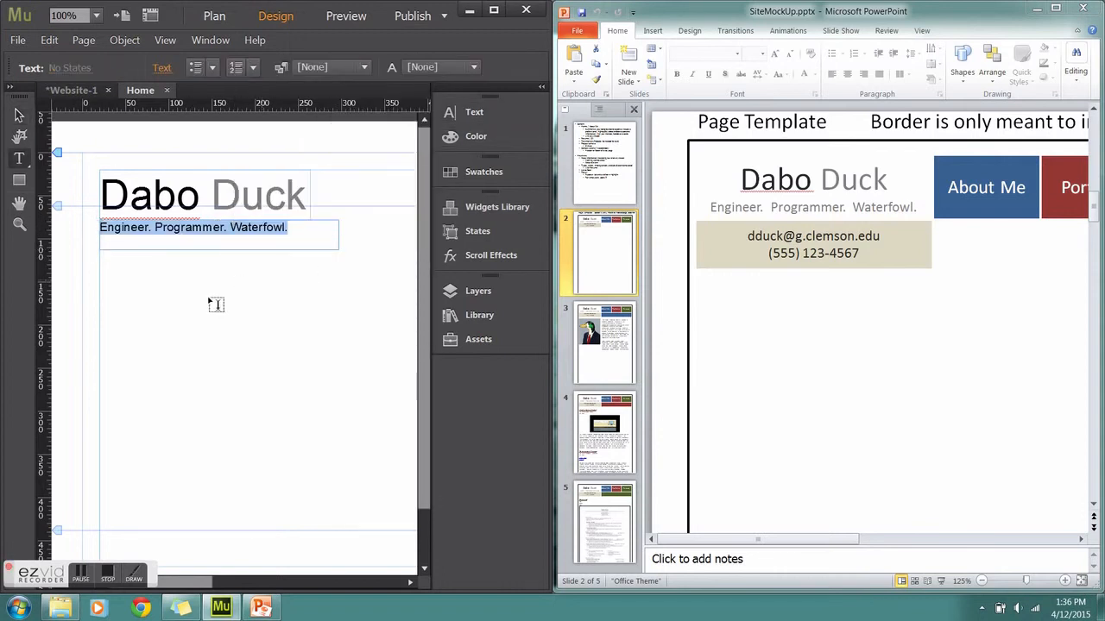
{"action": "key", "text": "Escape"}
{"action": "left_click_drag", "start_coordinate": [340, 228], "coordinate": [306, 229]}
{"action": "double_click", "coordinate": [104, 230]}
{"action": "left_click", "coordinate": [103, 231]}
{"action": "key", "text": "Escape"}
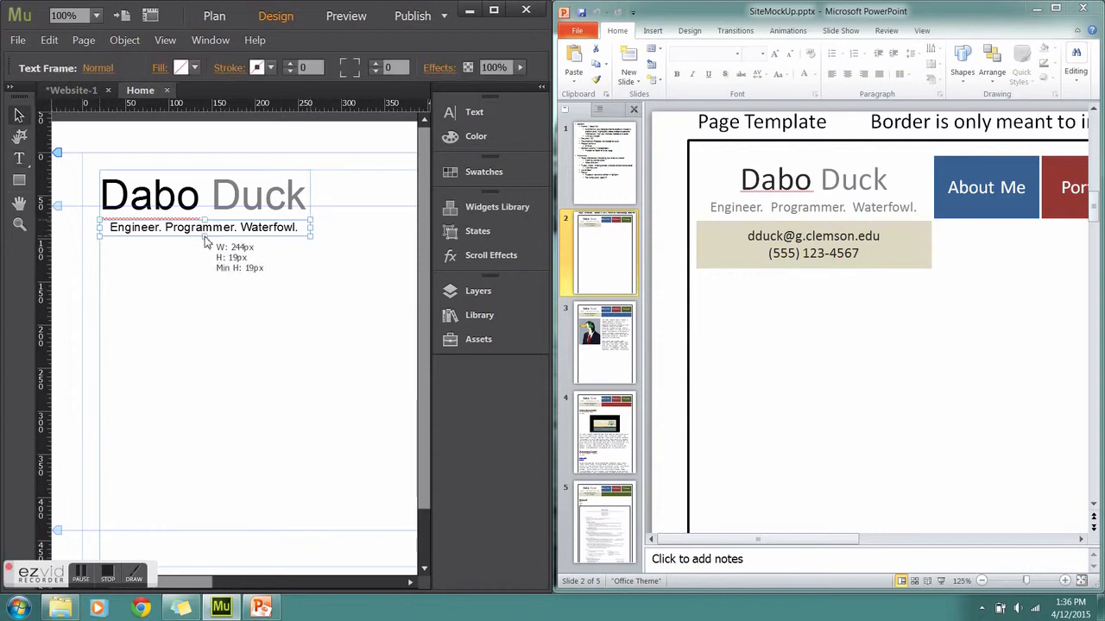
{"action": "left_click", "coordinate": [215, 311]}
Duplicate the tagline frame underneath and replace its text with the contact e-mail and phone lines
{"action": "left_click", "coordinate": [19, 158]}
{"action": "left_click", "coordinate": [19, 114]}
{"action": "left_click", "coordinate": [217, 230]}
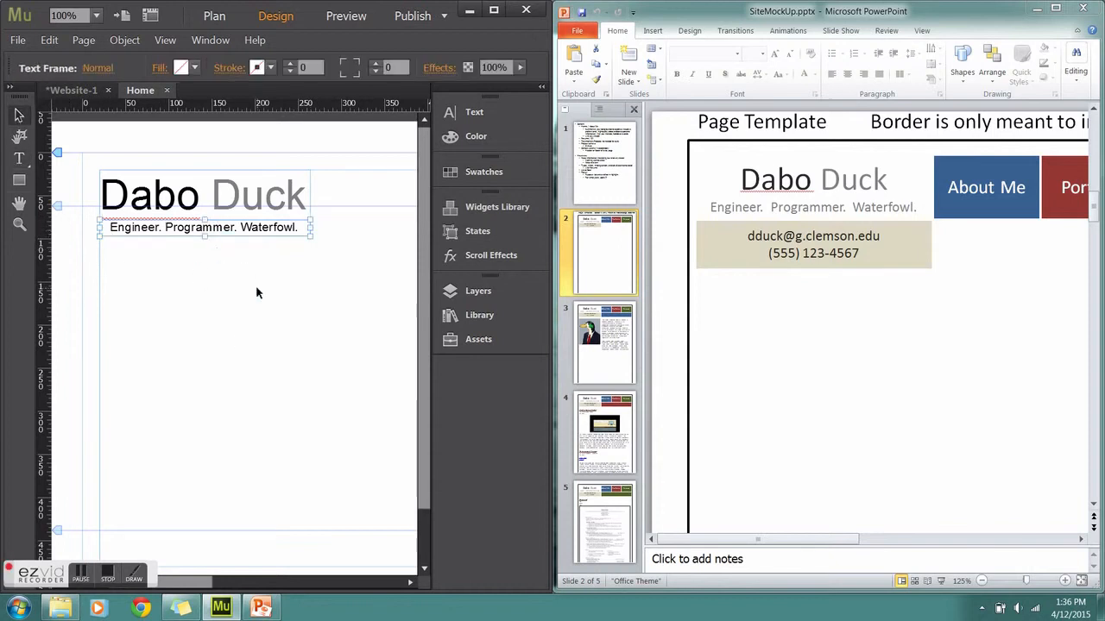
{"action": "key", "text": "ctrl+c"}
{"action": "key", "text": "ctrl+v"}
{"action": "left_click_drag", "start_coordinate": [166, 345], "coordinate": [136, 250]}
{"action": "double_click", "coordinate": [135, 250]}
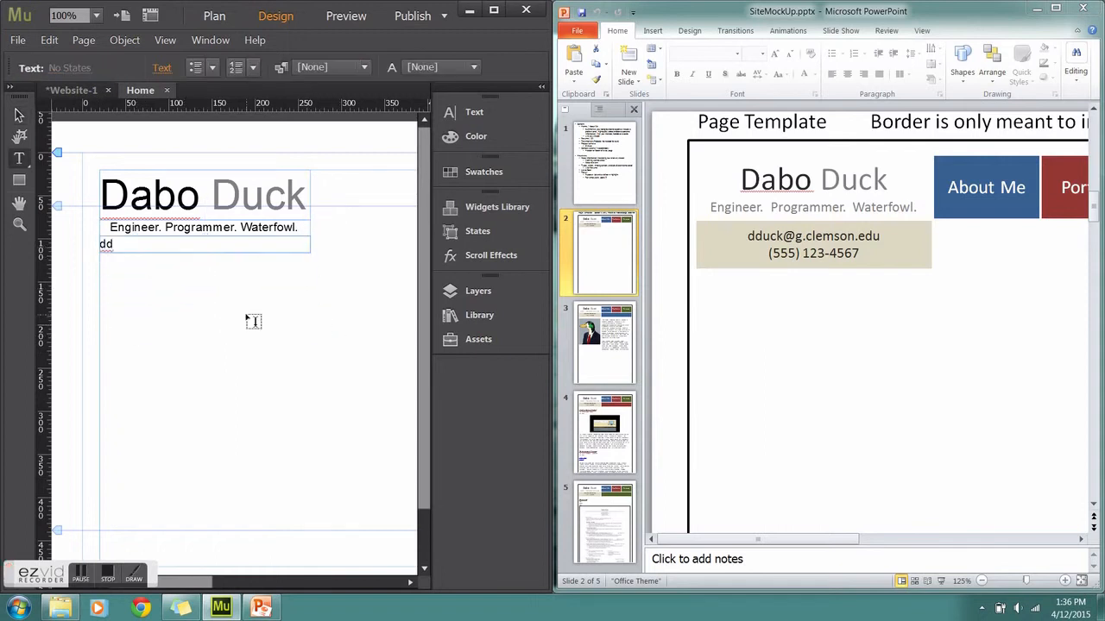
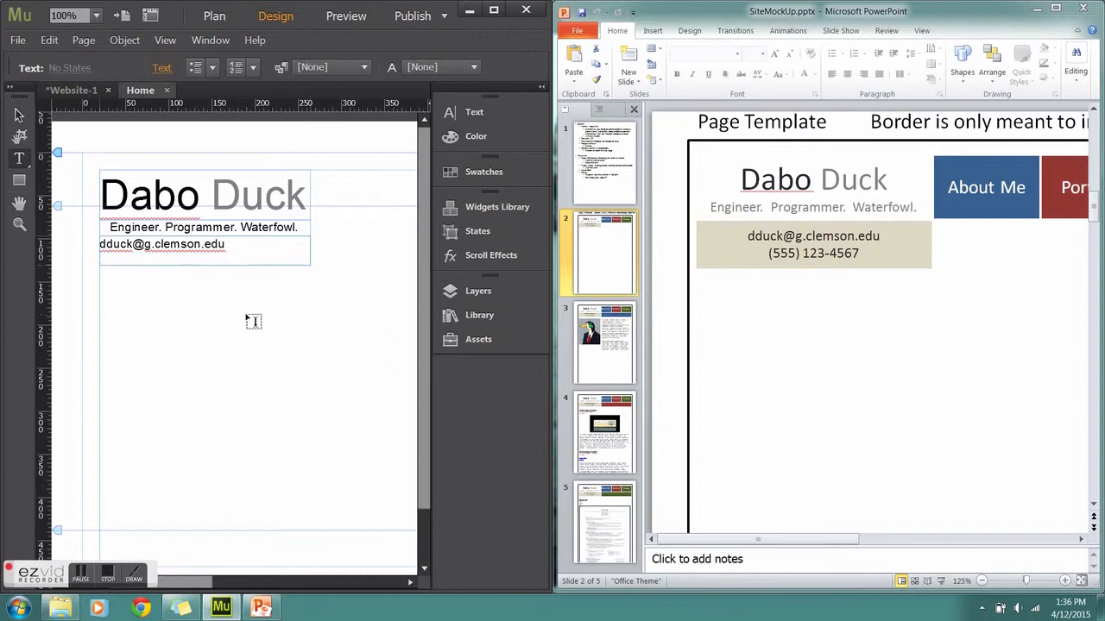
{"action": "type", "text": "(555) 123-4567"}
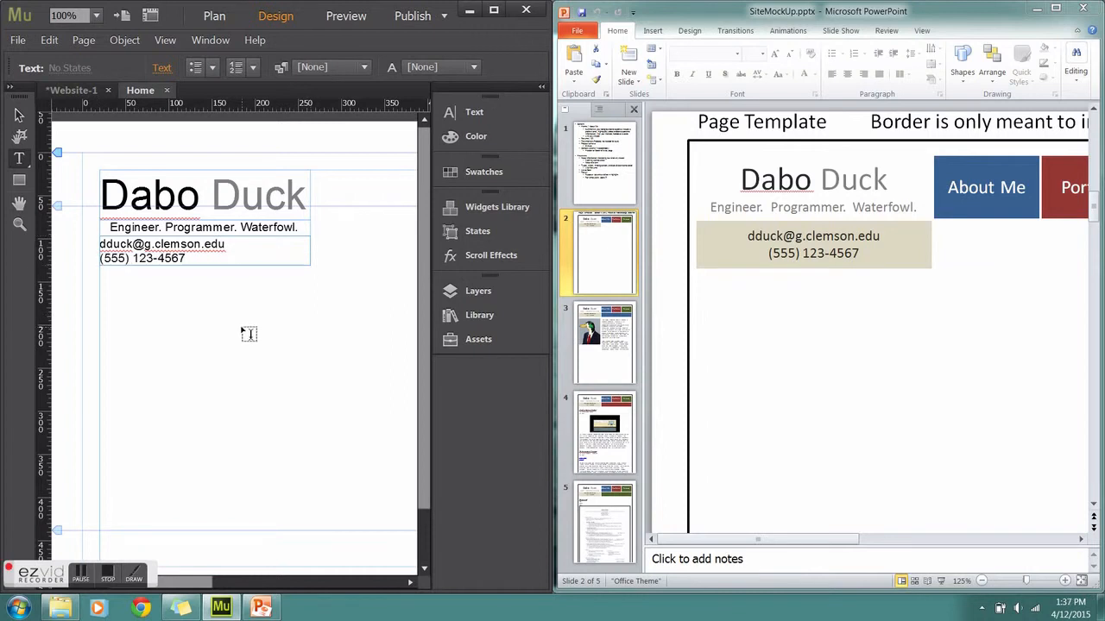
Centre-align the contact lines and maximize the Muse window
{"action": "left_click_drag", "start_coordinate": [186, 259], "coordinate": [104, 241]}
{"action": "left_click", "coordinate": [474, 113]}
{"action": "left_click", "coordinate": [281, 185]}
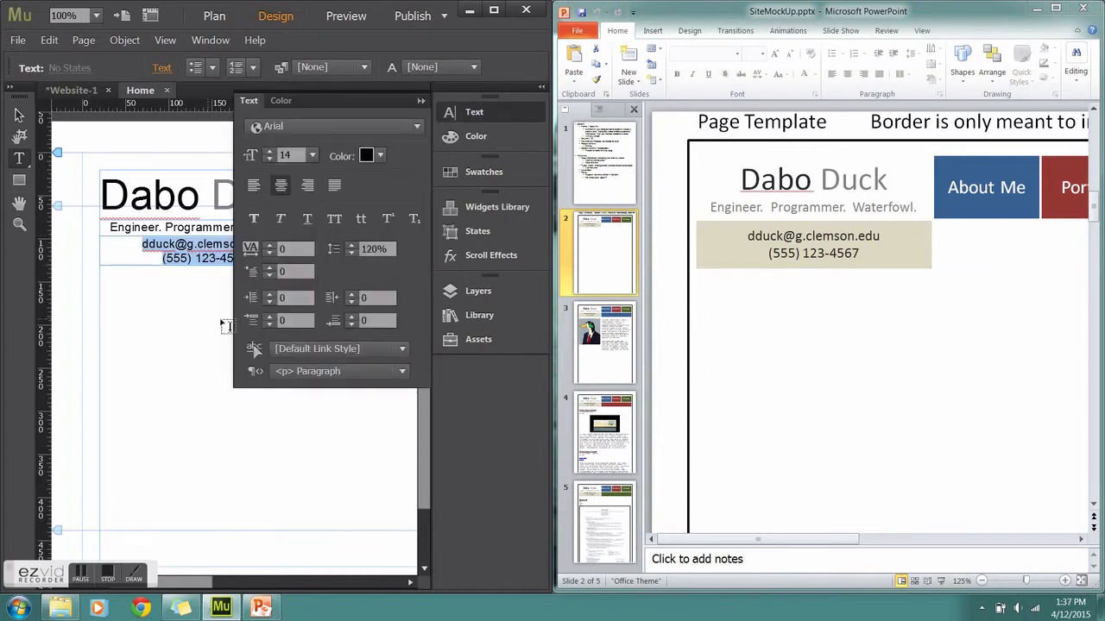
{"action": "left_click", "coordinate": [421, 101]}
{"action": "double_click", "coordinate": [302, 223]}
{"action": "left_click", "coordinate": [304, 222]}
{"action": "left_click", "coordinate": [107, 224]}
{"action": "left_click", "coordinate": [494, 9]}
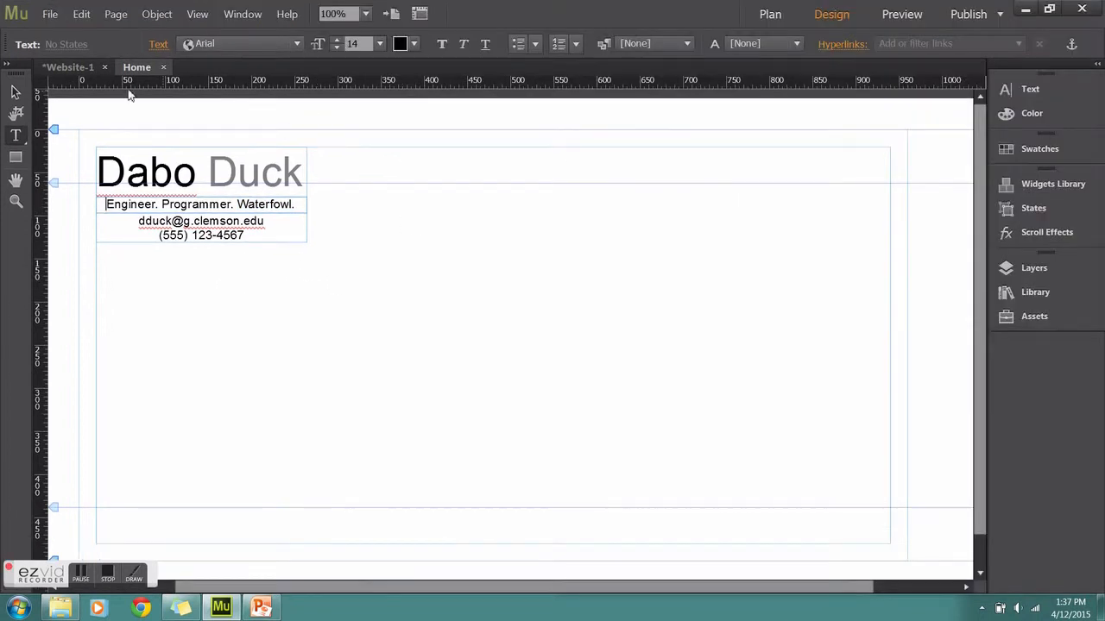
Draw an empty rectangle right of the title and copy it into three side-by-side boxes
{"action": "left_click", "coordinate": [16, 157]}
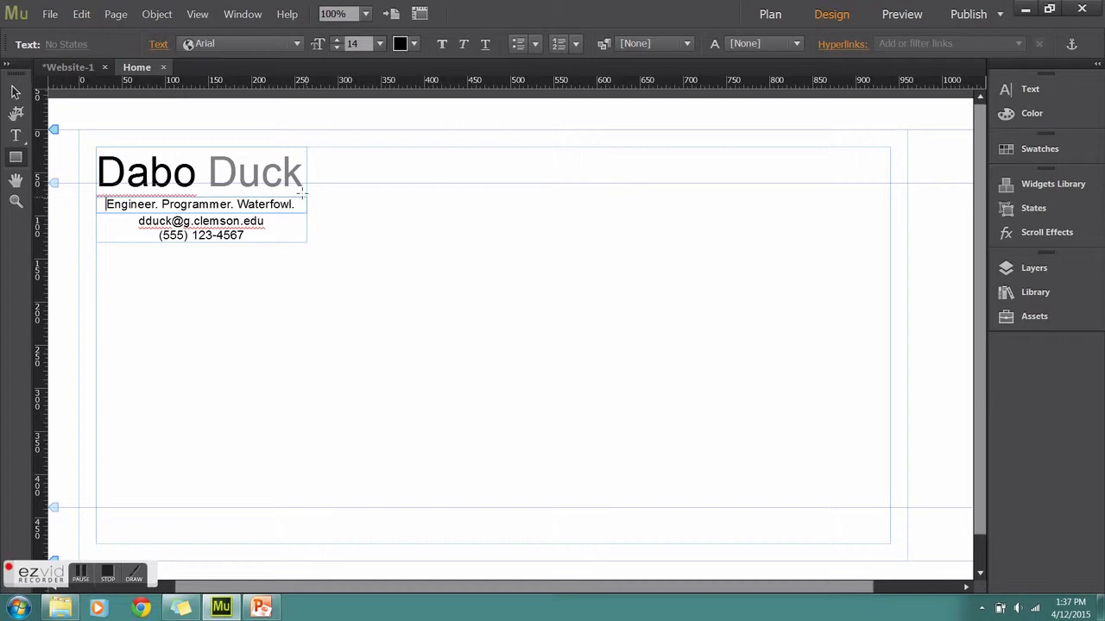
{"action": "mouse_move", "coordinate": [306, 147]}
{"action": "left_mouse_down"}
{"action": "mouse_move", "coordinate": [375, 198]}
{"action": "mouse_move", "coordinate": [494, 202]}
{"action": "left_mouse_up"}
{"action": "left_click", "coordinate": [15, 92]}
{"action": "left_click", "coordinate": [420, 199]}
{"action": "left_click", "coordinate": [397, 199]}
{"action": "key", "text": "ctrl+v"}
{"action": "mouse_move", "coordinate": [491, 358]}
{"action": "left_mouse_down"}
{"action": "mouse_move", "coordinate": [538, 196]}
{"action": "mouse_move", "coordinate": [480, 296]}
{"action": "mouse_move", "coordinate": [574, 147]}
{"action": "left_mouse_up"}
{"action": "left_click", "coordinate": [585, 208]}
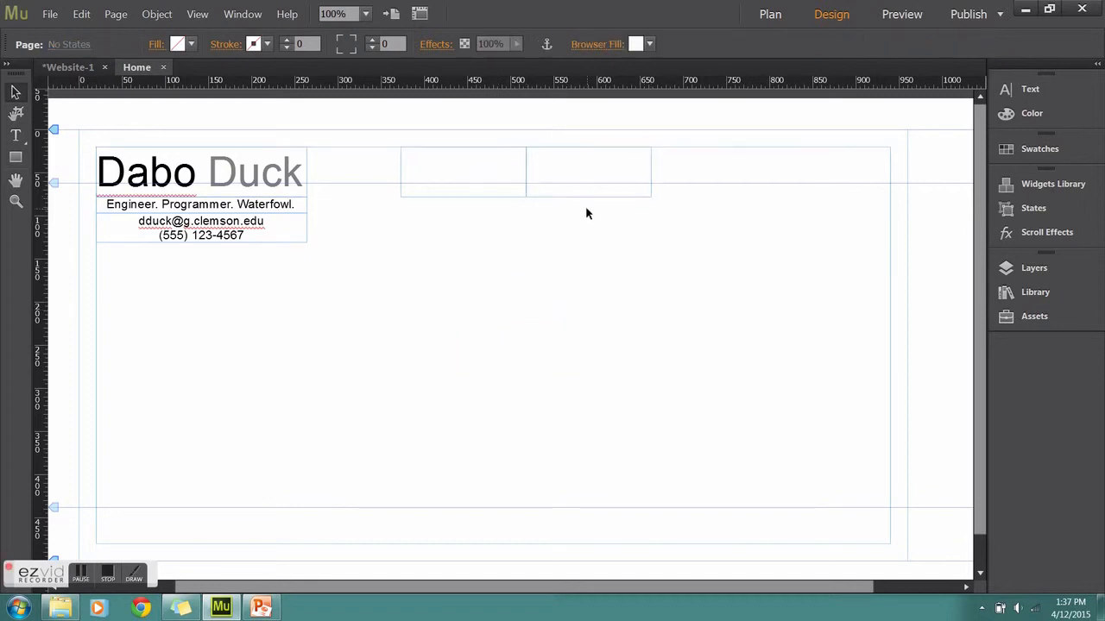
{"action": "left_click_drag", "start_coordinate": [547, 314], "coordinate": [750, 153]}
{"action": "left_click", "coordinate": [437, 145]}
Send the three top rectangles to the back behind the other content
{"action": "left_click_drag", "start_coordinate": [799, 212], "coordinate": [489, 199]}
{"action": "right_click", "coordinate": [488, 199]}
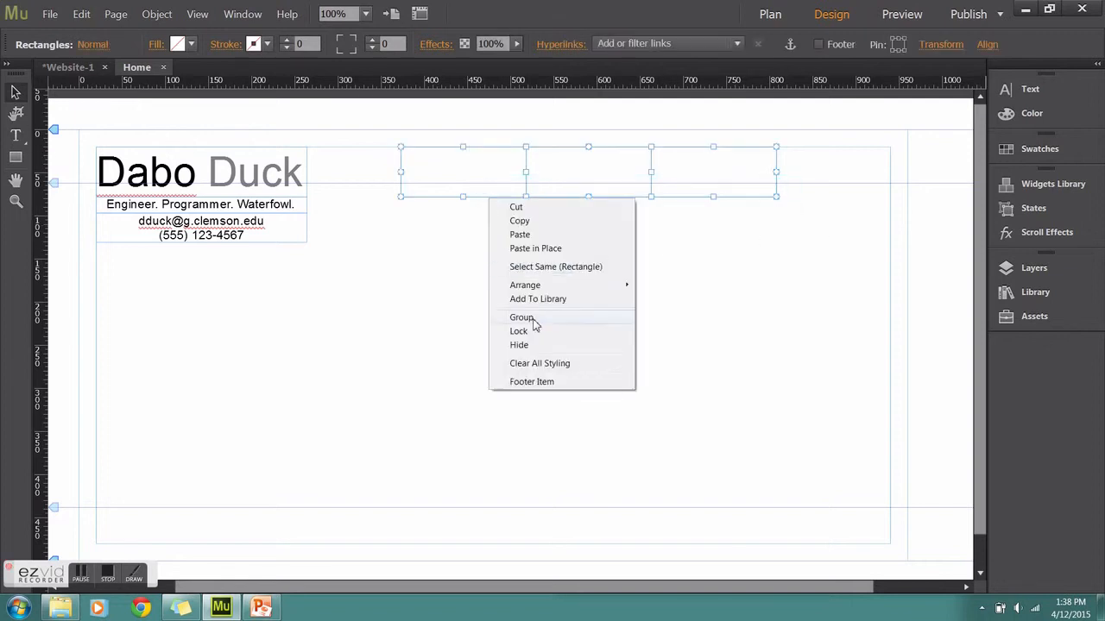
{"action": "left_click", "coordinate": [530, 122]}
{"action": "left_click_drag", "start_coordinate": [795, 212], "coordinate": [485, 150]}
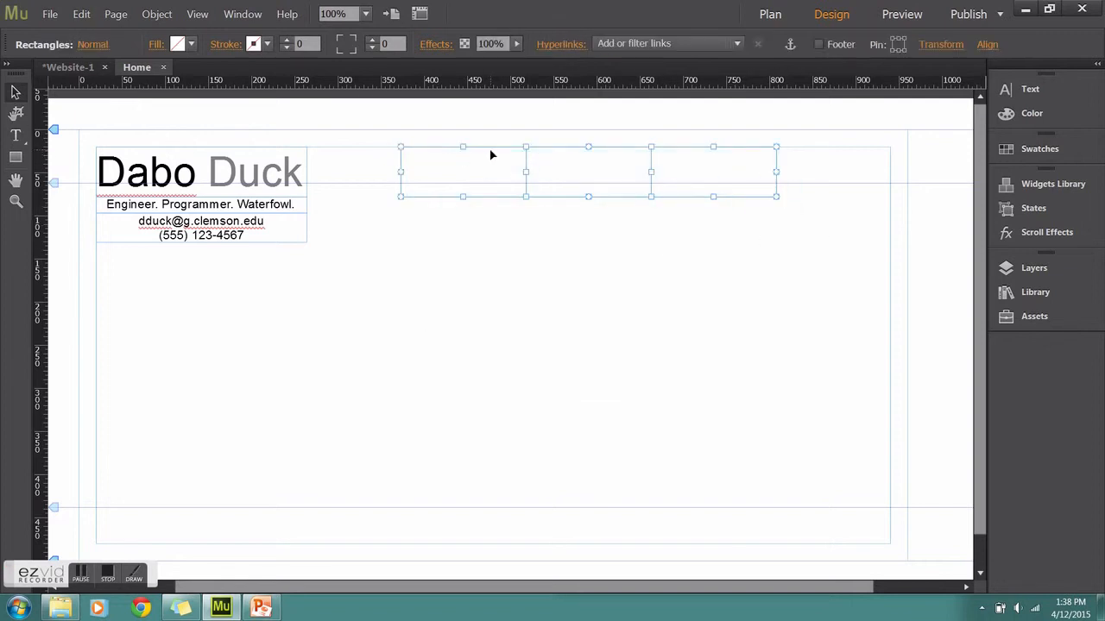
{"action": "right_click", "coordinate": [495, 152]}
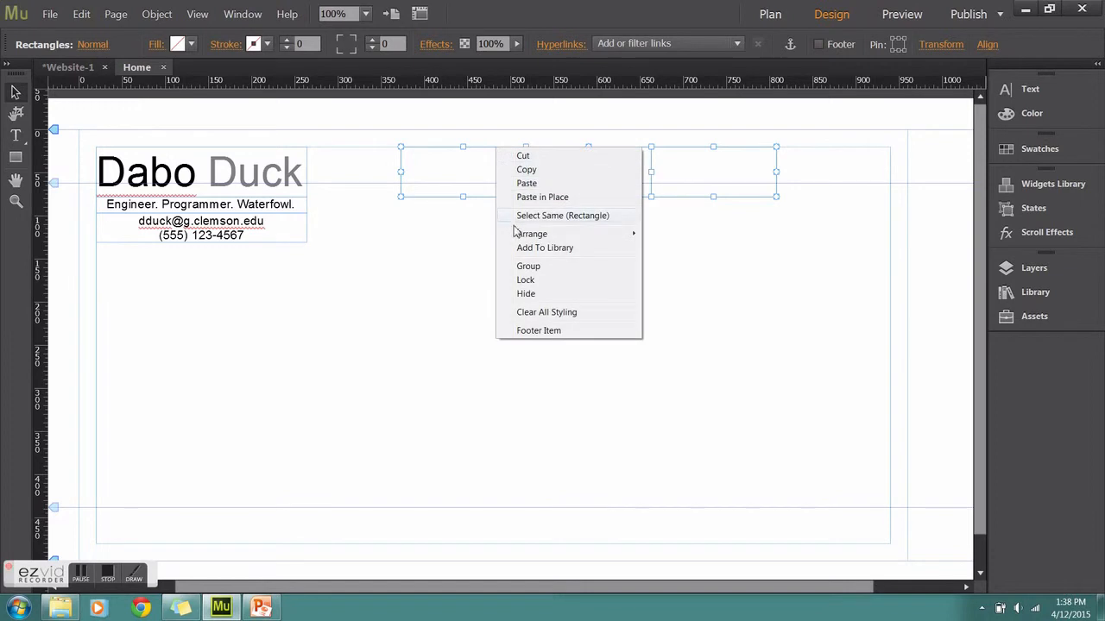
{"action": "mouse_move", "coordinate": [557, 234]}
{"action": "left_click", "coordinate": [685, 274]}
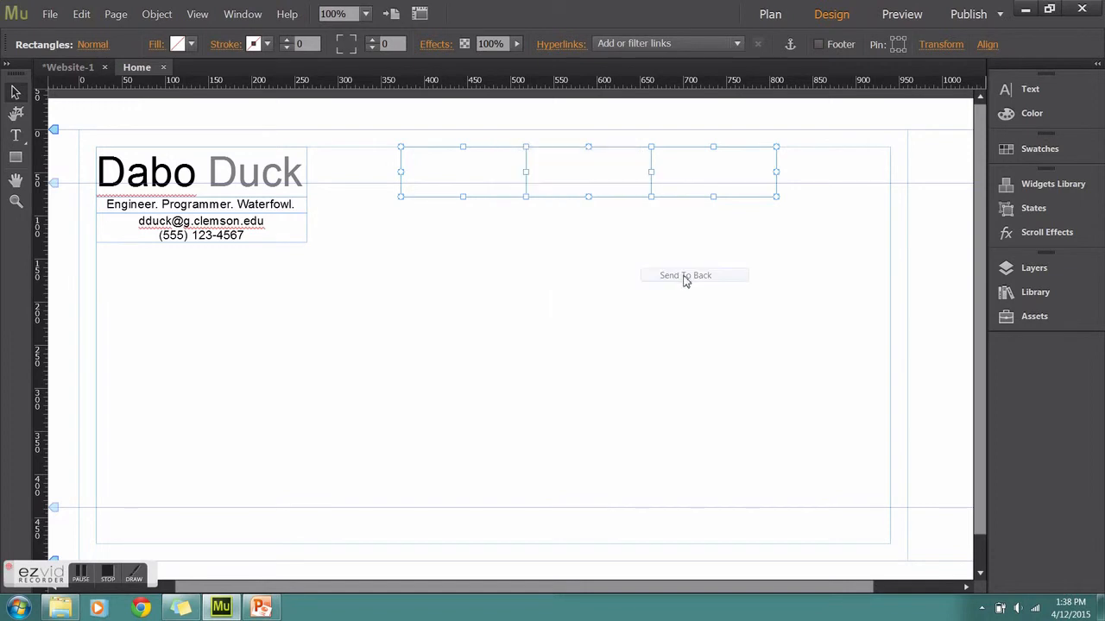
{"action": "left_click", "coordinate": [388, 259]}
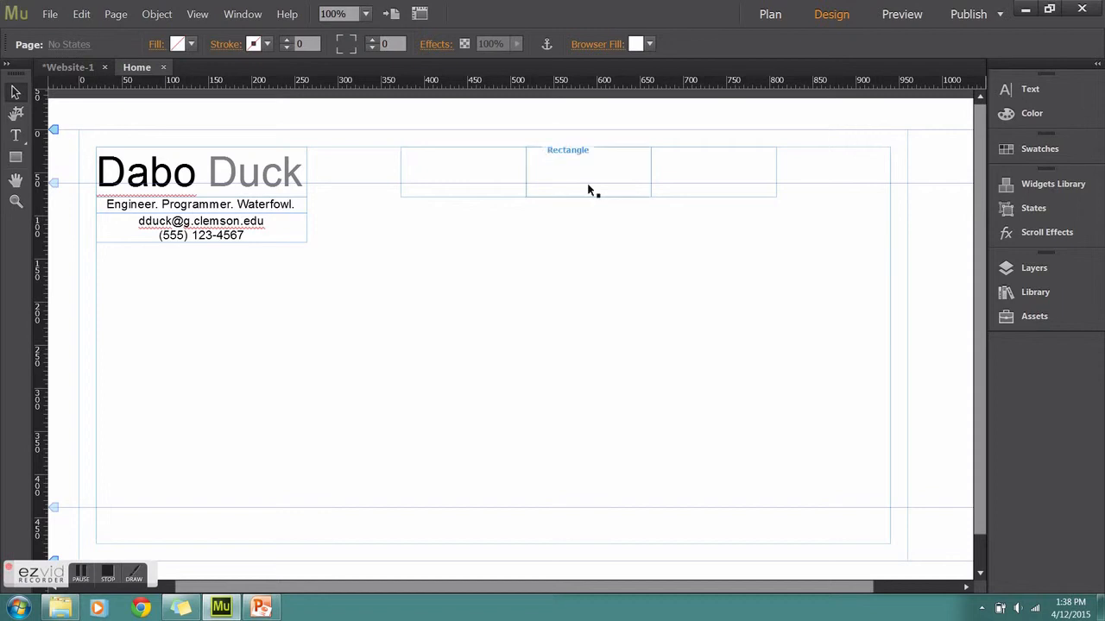
Add a 'Resume' label at 36 pt inside the rightmost box
{"action": "left_click", "coordinate": [15, 136]}
{"action": "left_click_drag", "start_coordinate": [652, 147], "coordinate": [773, 197]}
{"action": "left_click", "coordinate": [21, 94]}
{"action": "left_click", "coordinate": [16, 135]}
{"action": "type", "text": "Resume"}
{"action": "key", "text": "ctrl+a"}
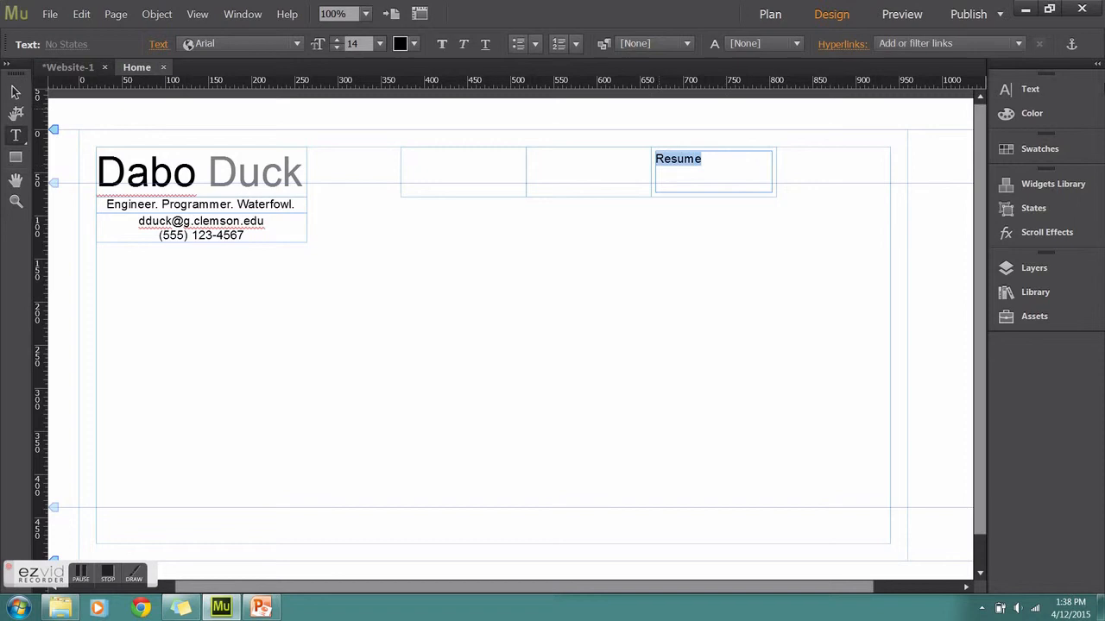
{"action": "left_click", "coordinate": [1030, 89]}
{"action": "left_click", "coordinate": [868, 131]}
{"action": "left_click", "coordinate": [885, 340]}
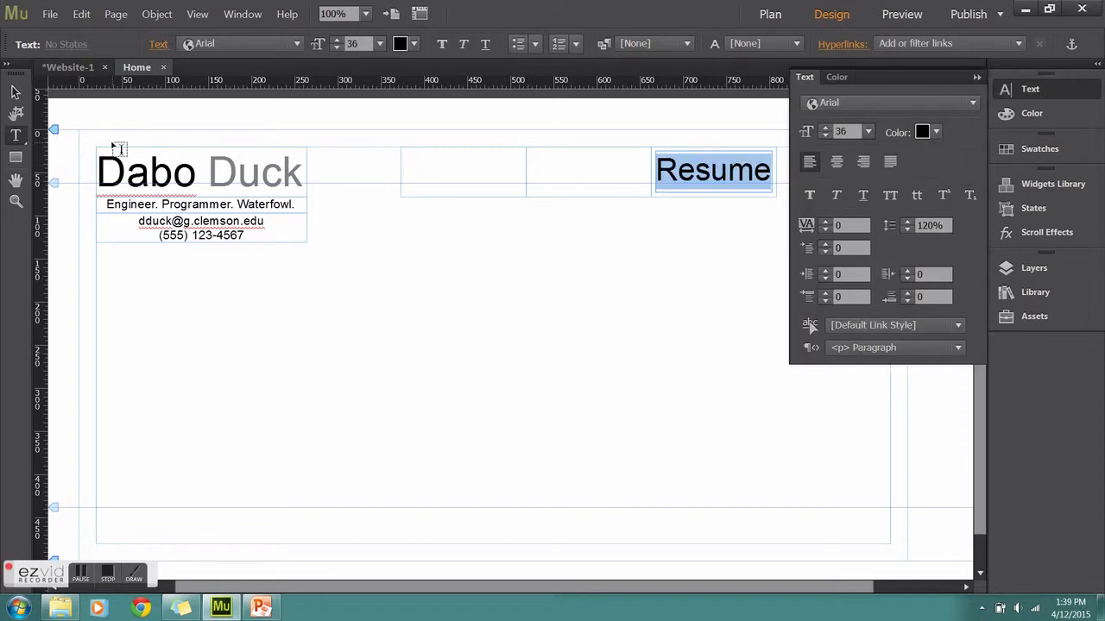
{"action": "left_click", "coordinate": [976, 77]}
{"action": "key", "text": "Escape"}
Paste copies of the Resume label into the middle and left boxes, retyping the left as 'About Me'
{"action": "key", "text": "ctrl+c"}
{"action": "key", "text": "ctrl+v"}
{"action": "left_click_drag", "start_coordinate": [545, 316], "coordinate": [639, 197]}
{"action": "key", "text": "ctrl+v"}
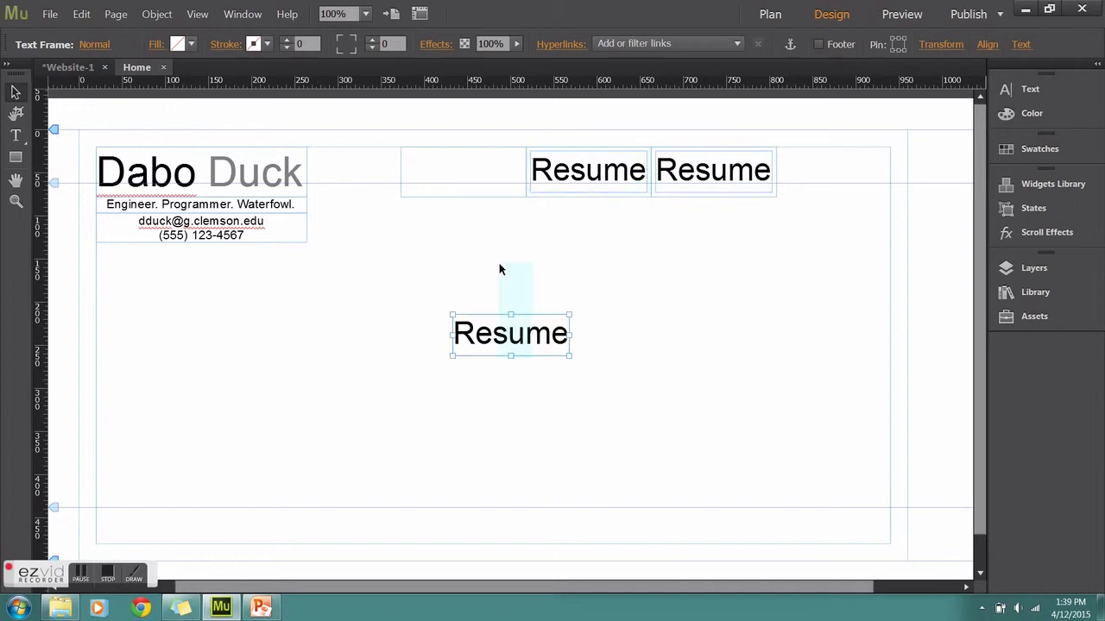
{"action": "left_click_drag", "start_coordinate": [483, 332], "coordinate": [436, 170]}
{"action": "double_click", "coordinate": [479, 176]}
{"action": "type", "text": "Abo"}
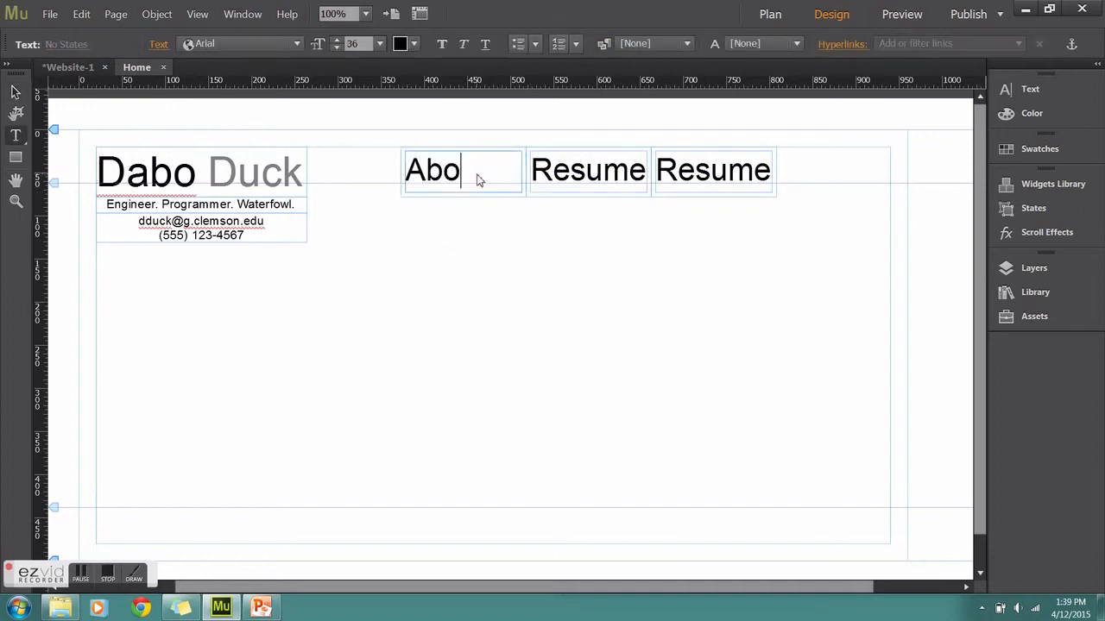
{"action": "type", "text": "ut Me"}
{"action": "key", "text": "Escape"}
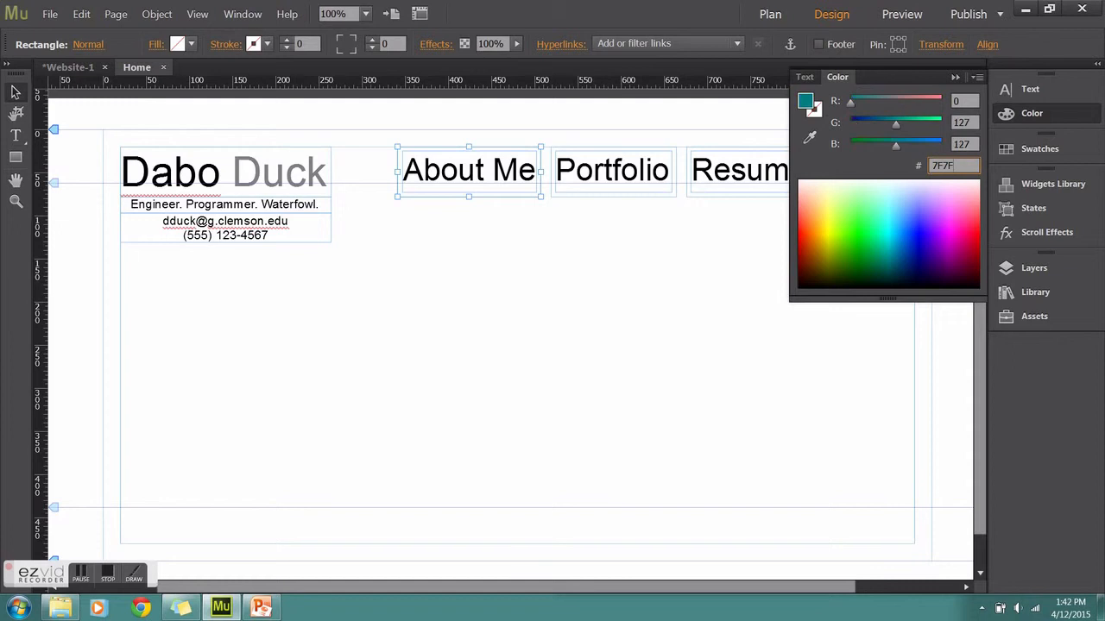
Fill the About Me box grey 7F7F7F
{"action": "type", "text": "7F7F7F"}
{"action": "key", "text": "Return"}
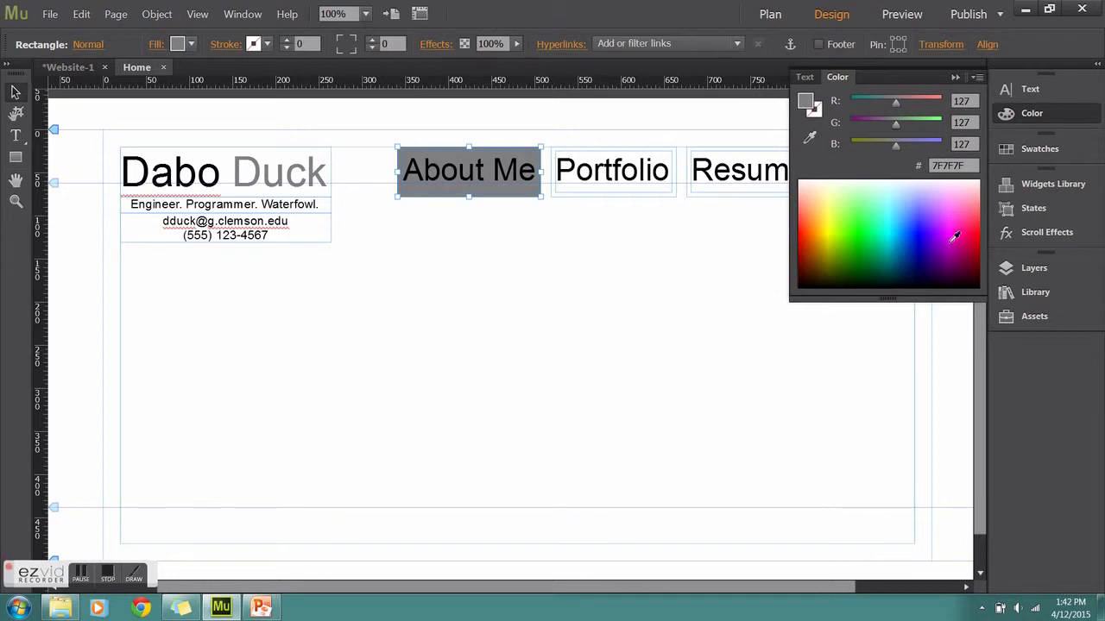
{"action": "left_click", "coordinate": [965, 164]}
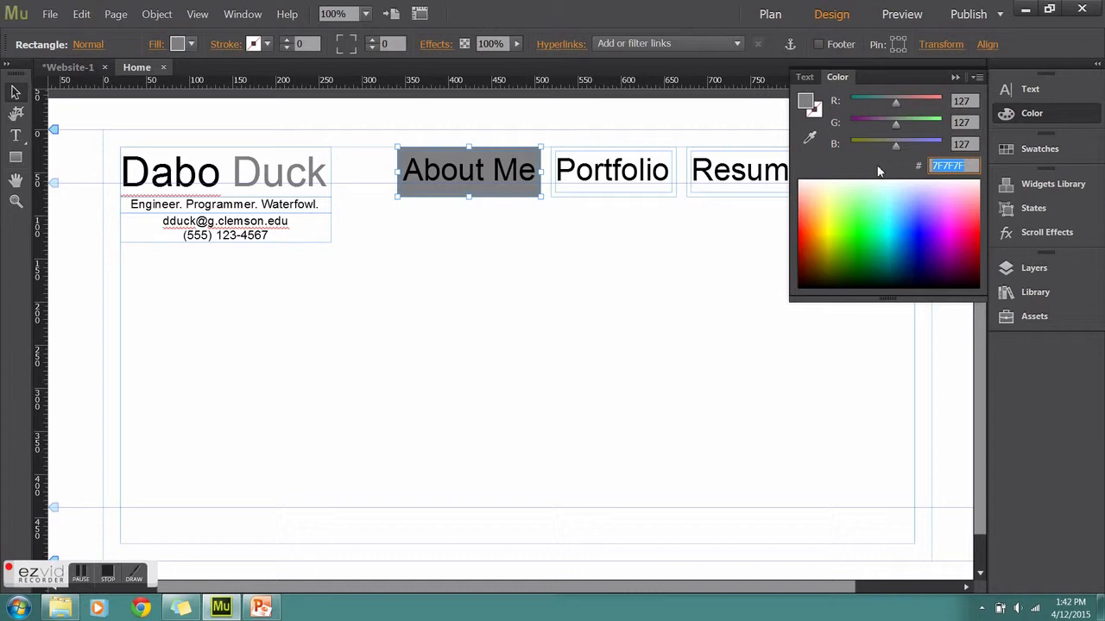
Fill the About Me box blue 4355FF, then select the Portfolio box for colouring
{"action": "type", "text": "4355FF"}
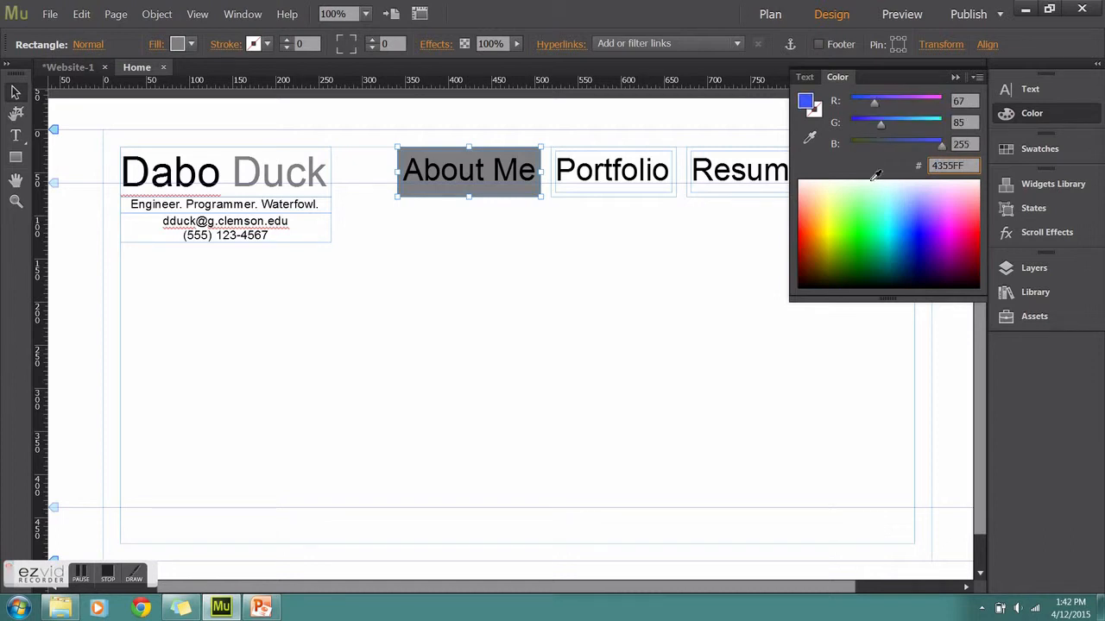
{"action": "key", "text": "Return"}
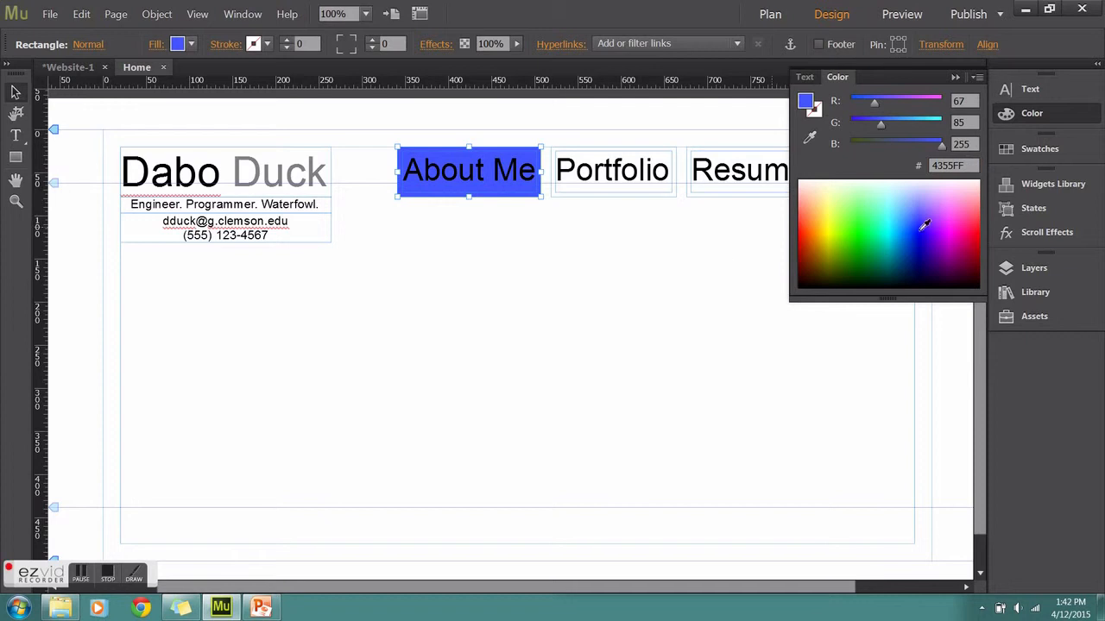
{"action": "left_click", "coordinate": [956, 77]}
{"action": "left_click", "coordinate": [577, 198]}
{"action": "left_click", "coordinate": [1027, 114]}
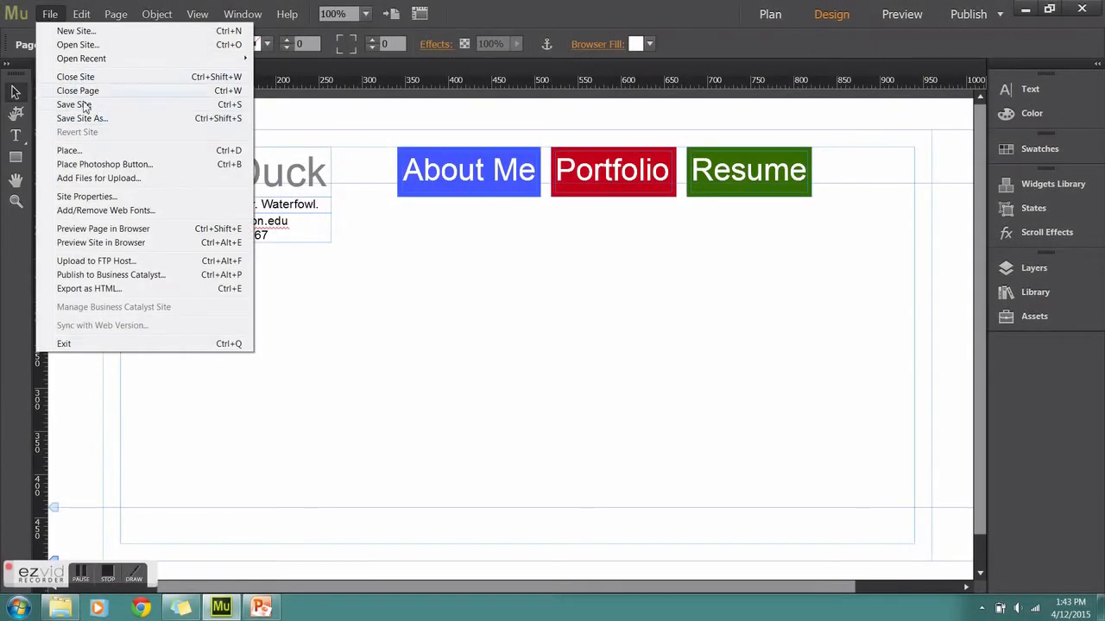
Save the site to My Documents, entering the file name 'BadoDuck'
{"action": "left_click", "coordinate": [84, 105]}
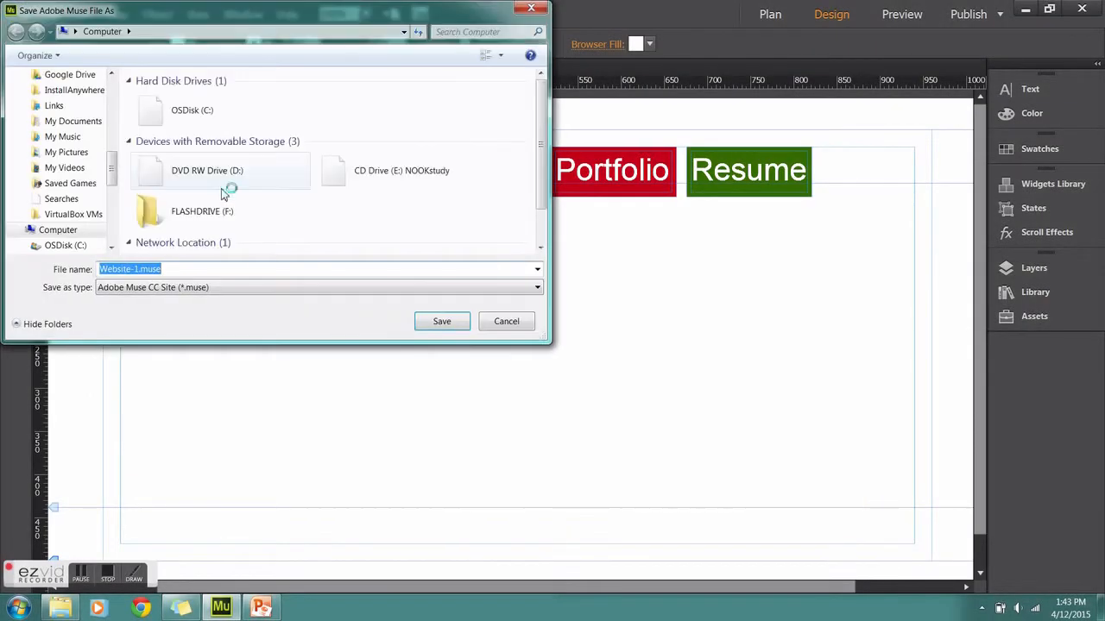
{"action": "left_click", "coordinate": [84, 122]}
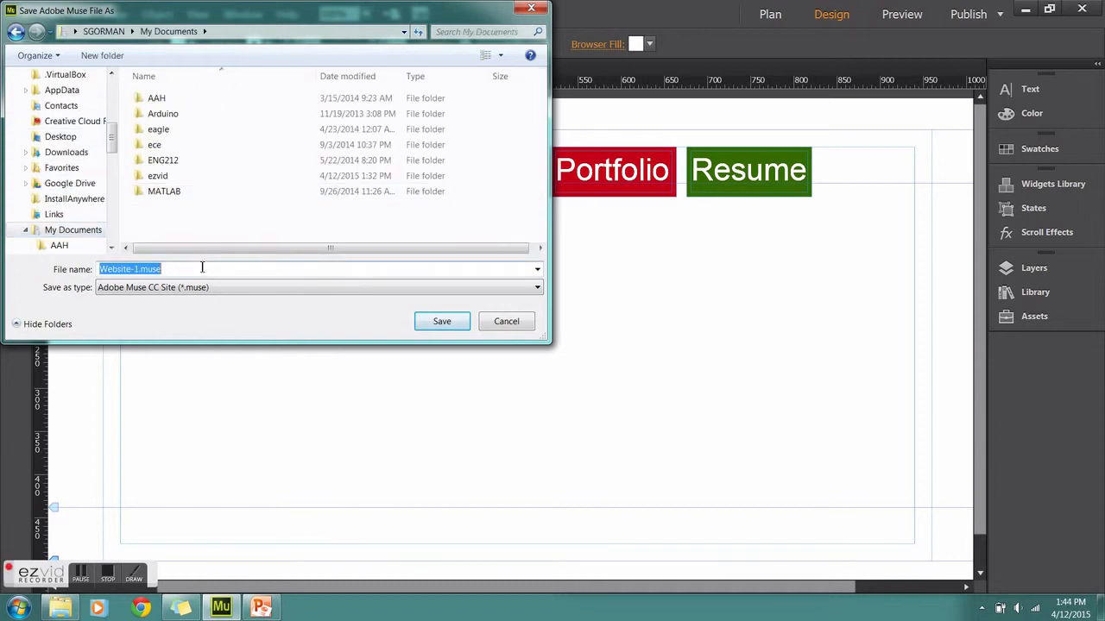
{"action": "type", "text": "Bado"}
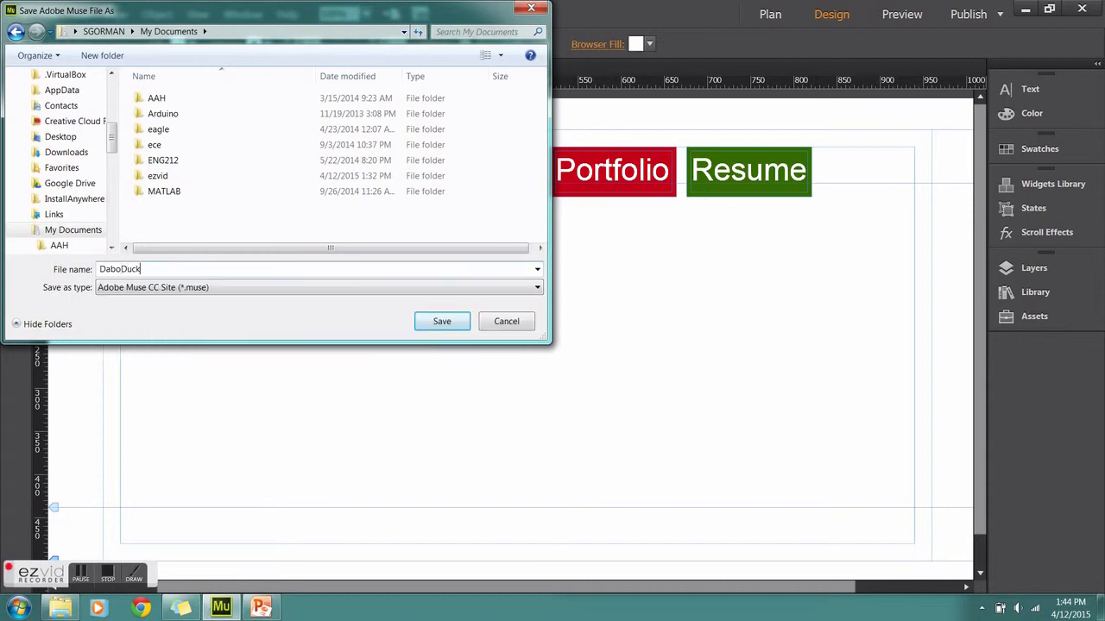
{"action": "type", "text": "Duck"}
{"action": "key", "text": "Return"}
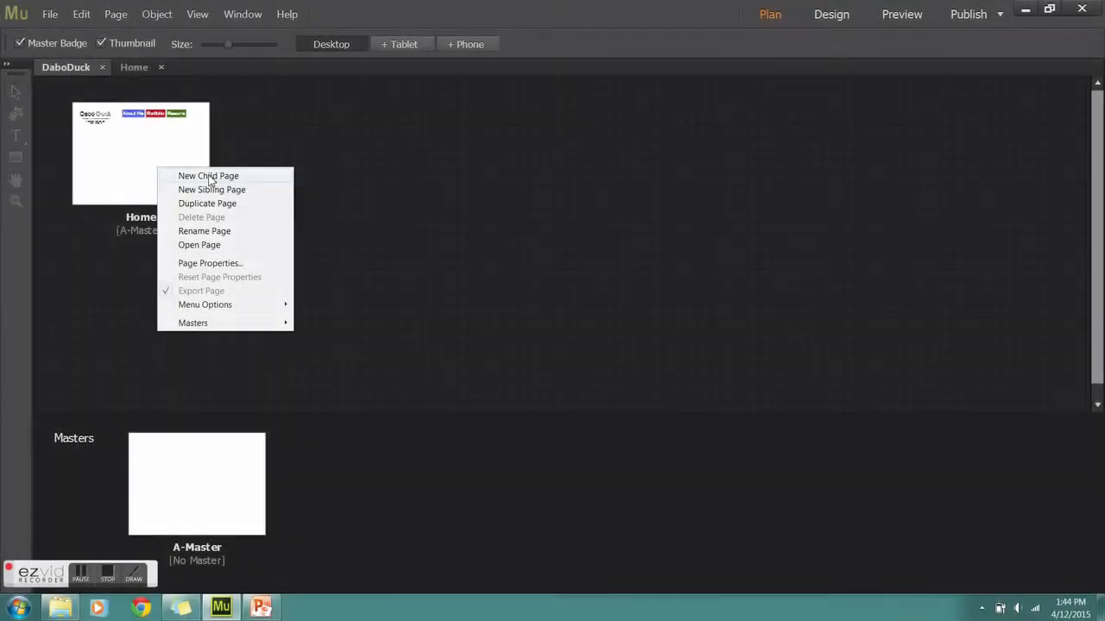
Duplicate the Home page in the site plan and delete the blank Untitled 2 page
{"action": "left_click", "coordinate": [208, 176]}
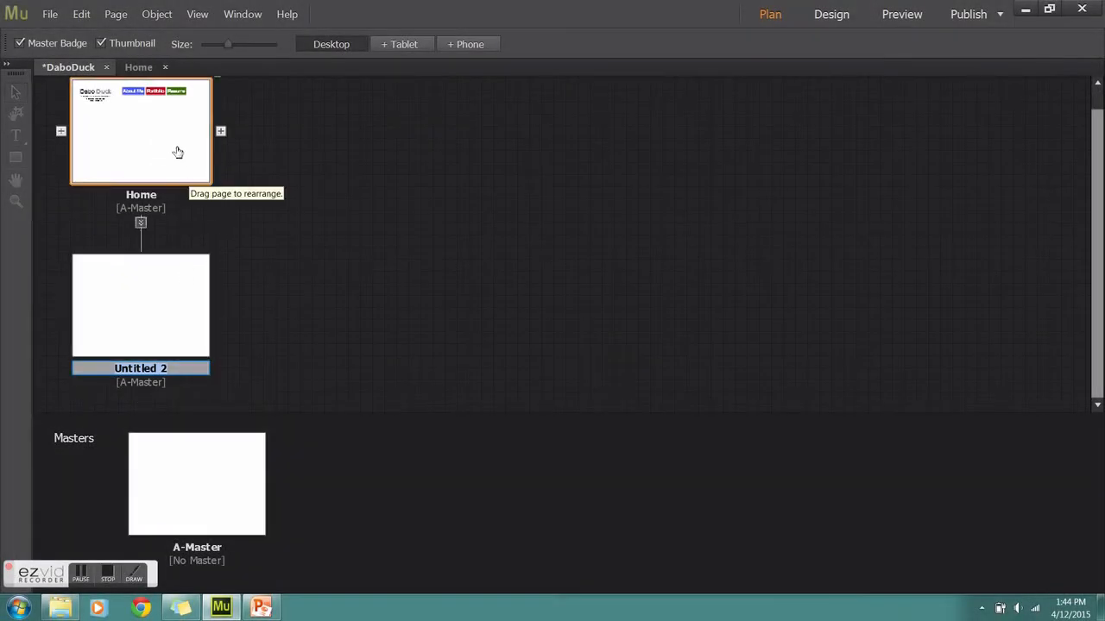
{"action": "right_click", "coordinate": [177, 152]}
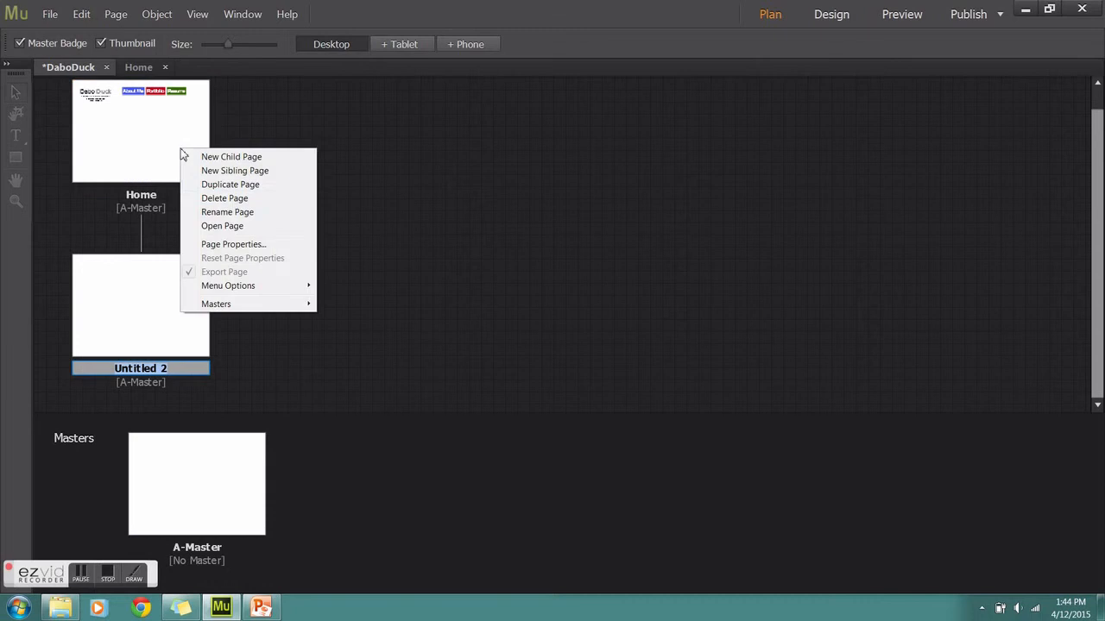
{"action": "left_click", "coordinate": [230, 187]}
{"action": "left_click_drag", "start_coordinate": [333, 138], "coordinate": [184, 320]}
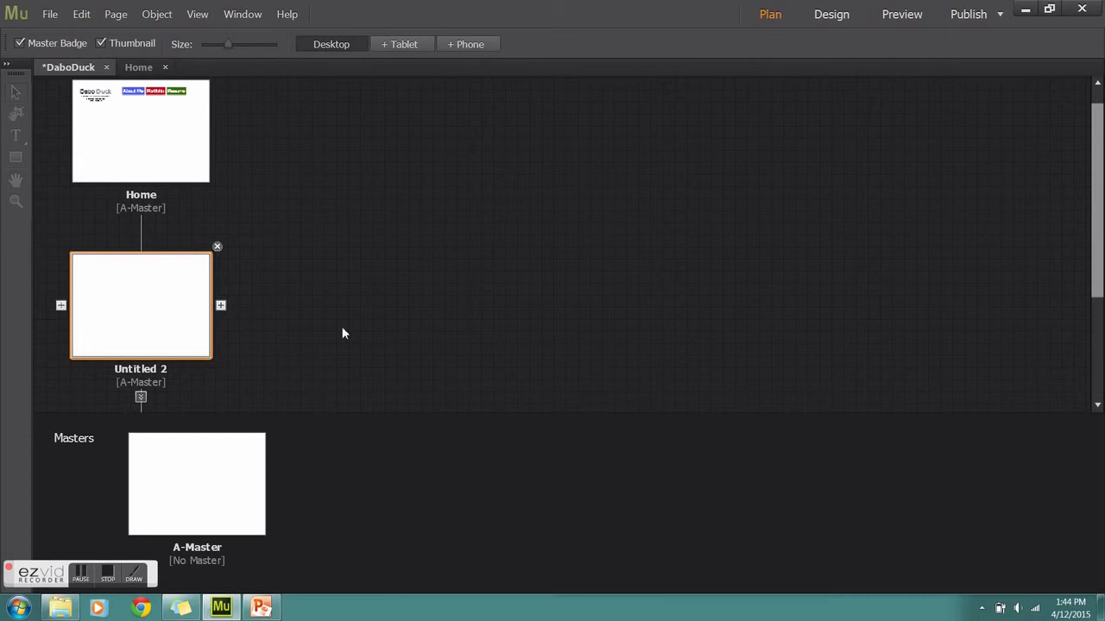
{"action": "left_click_drag", "start_coordinate": [1097, 237], "coordinate": [1097, 318]}
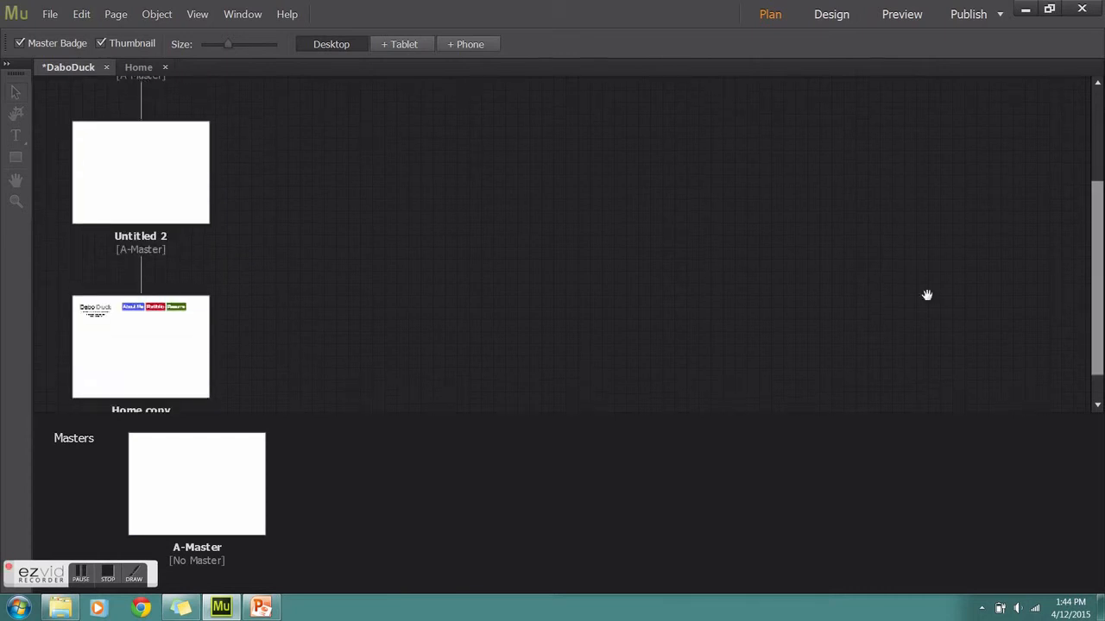
{"action": "left_click_drag", "start_coordinate": [179, 342], "coordinate": [215, 174]}
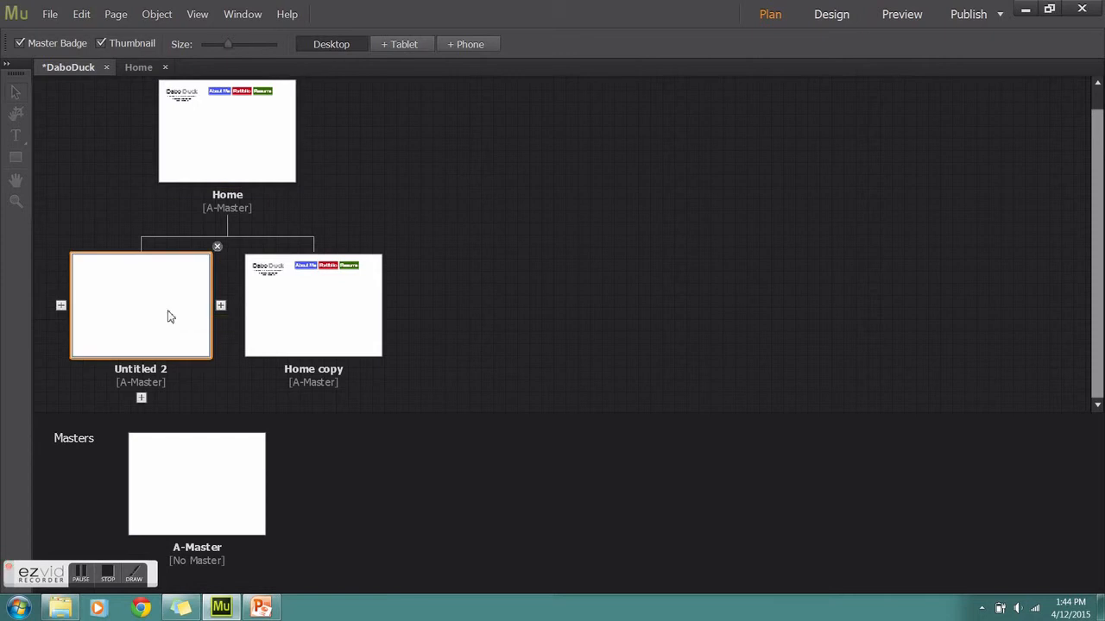
{"action": "left_click", "coordinate": [217, 246]}
Make two more duplicates of Home and place them as its child pages
{"action": "right_click", "coordinate": [182, 150]}
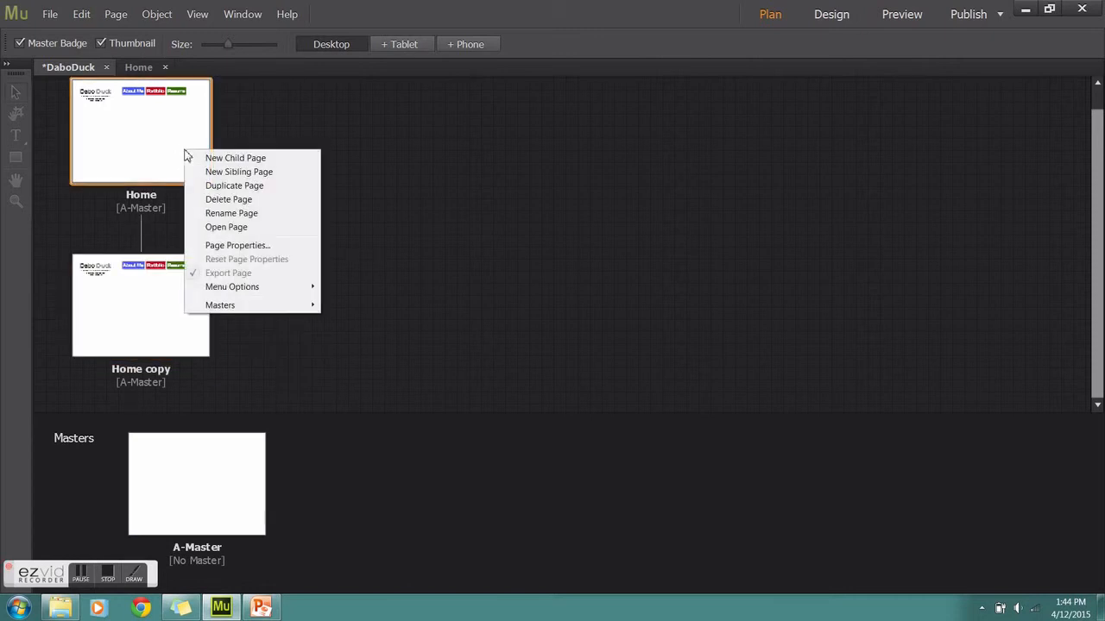
{"action": "left_click", "coordinate": [222, 185]}
{"action": "left_click_drag", "start_coordinate": [328, 153], "coordinate": [227, 318]}
{"action": "right_click", "coordinate": [260, 140]}
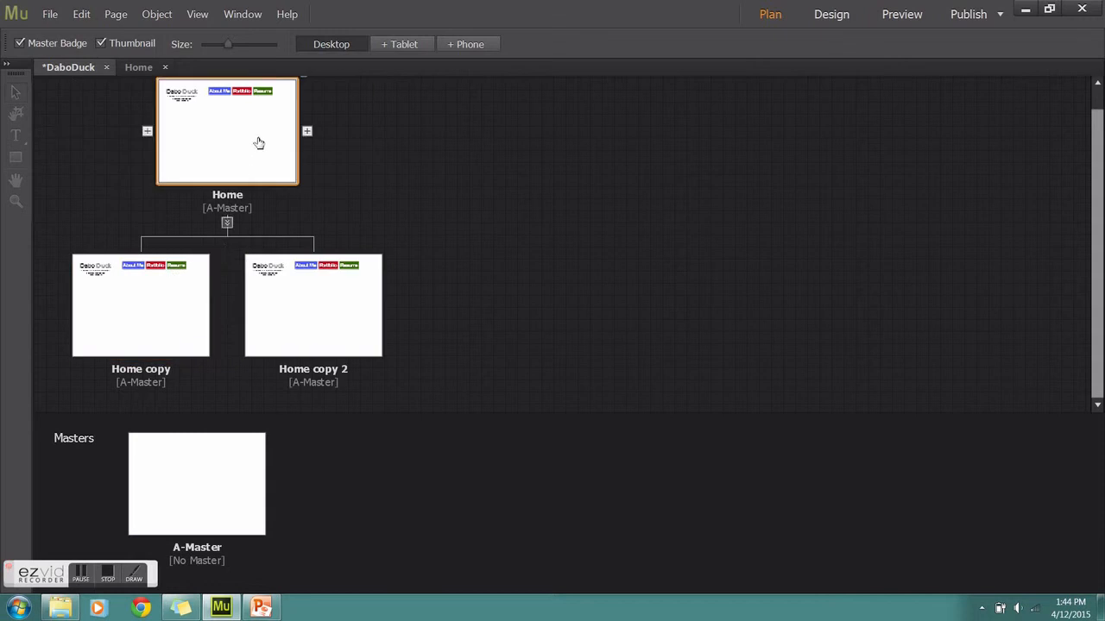
{"action": "left_click", "coordinate": [310, 174]}
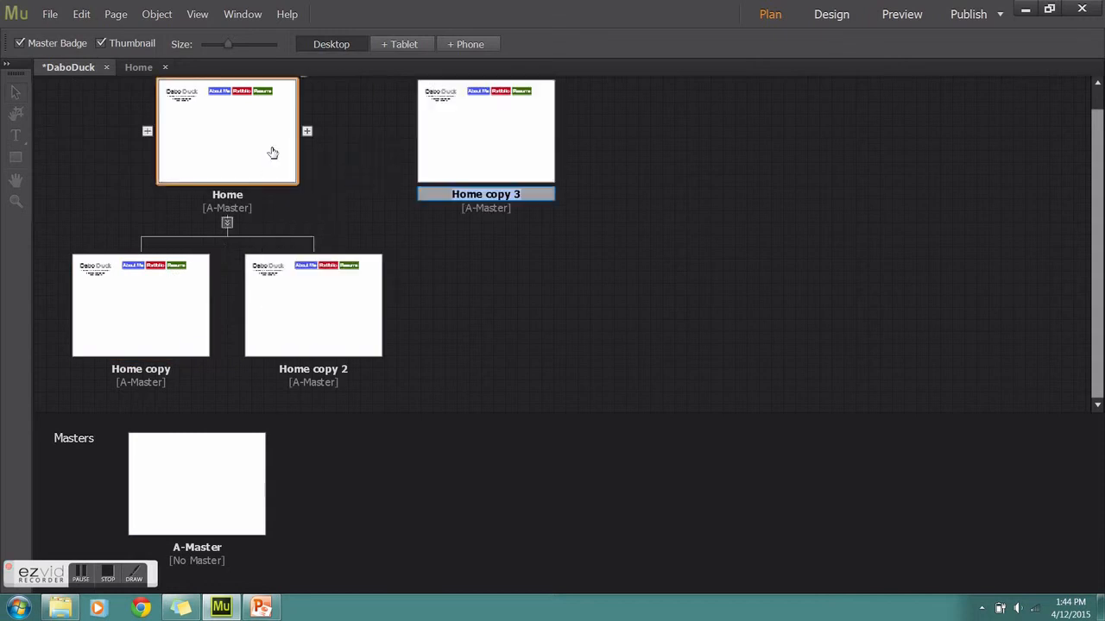
{"action": "left_click_drag", "start_coordinate": [391, 272], "coordinate": [388, 294]}
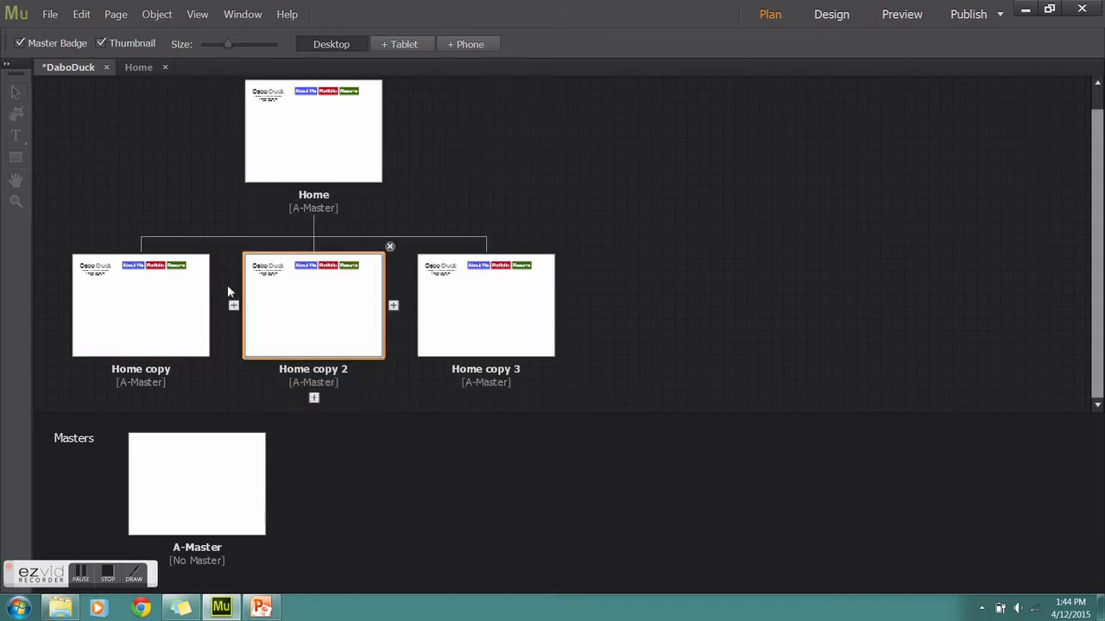
Rename the first Home copy page to 'About Me'
{"action": "double_click", "coordinate": [153, 370]}
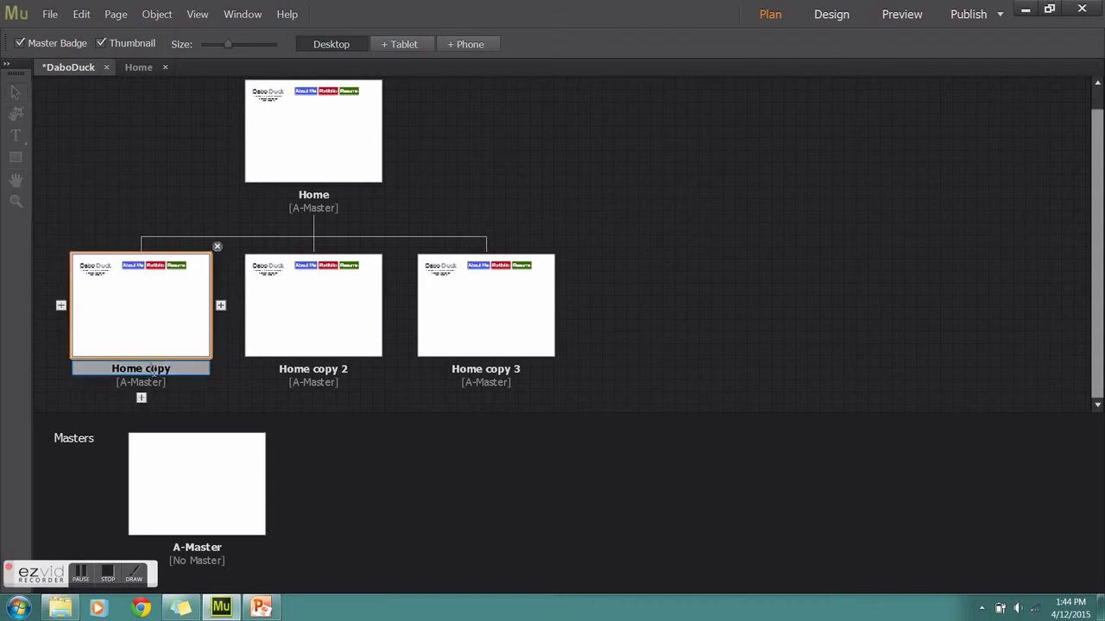
{"action": "left_click_drag", "start_coordinate": [171, 369], "coordinate": [105, 369]}
{"action": "type", "text": "About Me"}
{"action": "key", "text": "Return"}
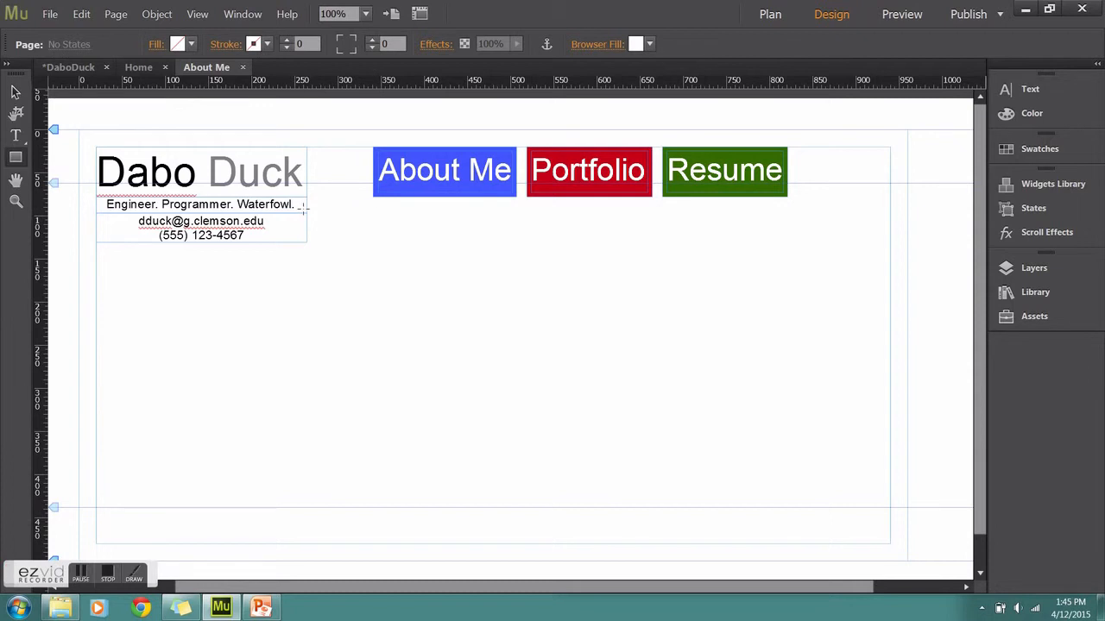
Draw a bar beneath the navigation boxes spanning from About Me to Resume
{"action": "mouse_move", "coordinate": [306, 213]}
{"action": "left_mouse_down"}
{"action": "mouse_move", "coordinate": [340, 243]}
{"action": "mouse_move", "coordinate": [590, 246]}
{"action": "left_mouse_up"}
{"action": "left_click", "coordinate": [16, 91]}
{"action": "left_click_drag", "start_coordinate": [484, 223], "coordinate": [787, 224]}
{"action": "left_click", "coordinate": [679, 276]}
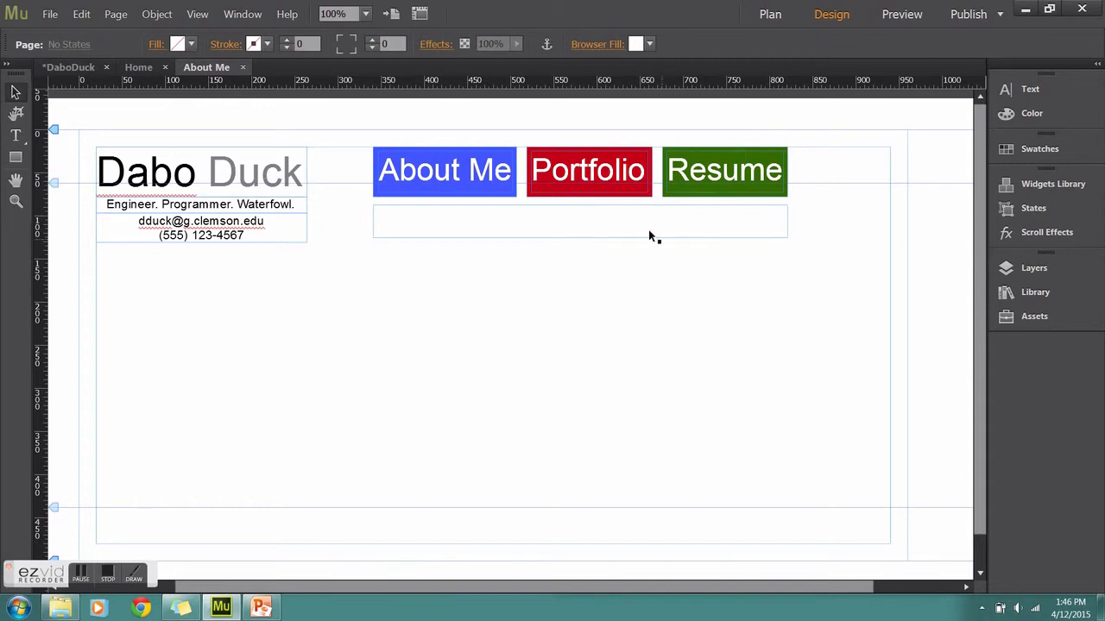
Fill the bar with the same blue hex colour as the About Me box
{"action": "left_click", "coordinate": [439, 197]}
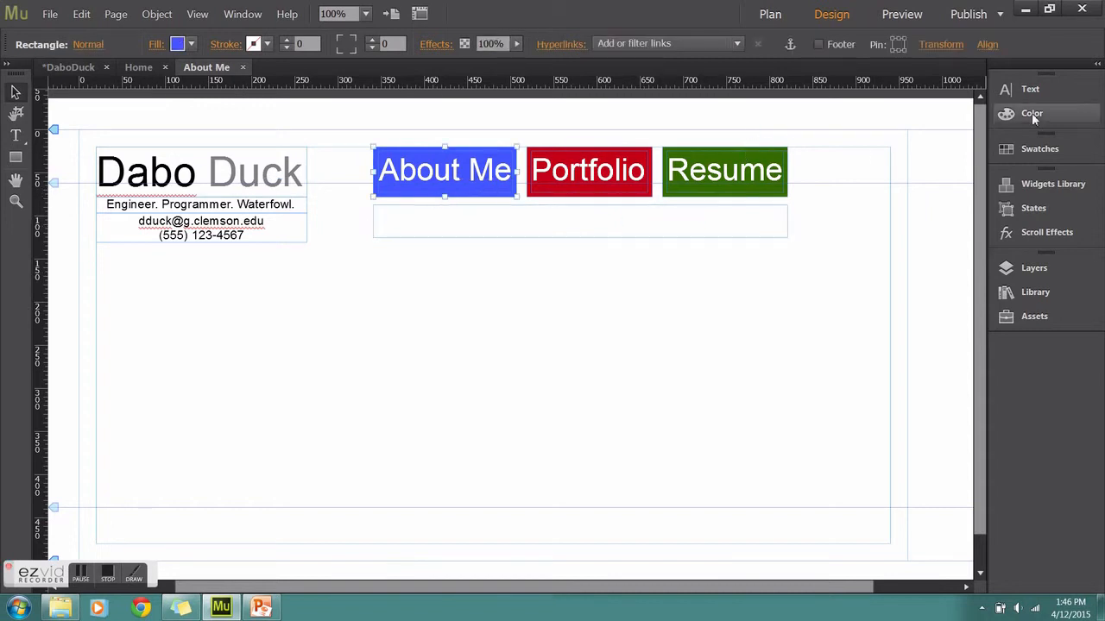
{"action": "left_click", "coordinate": [1030, 113]}
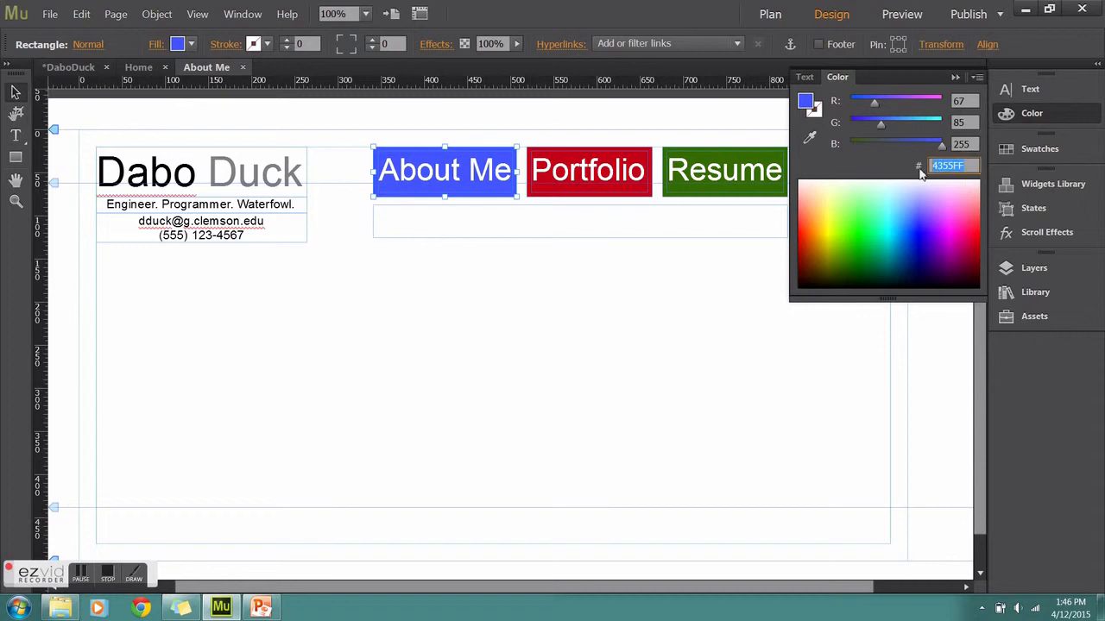
{"action": "left_click", "coordinate": [668, 225]}
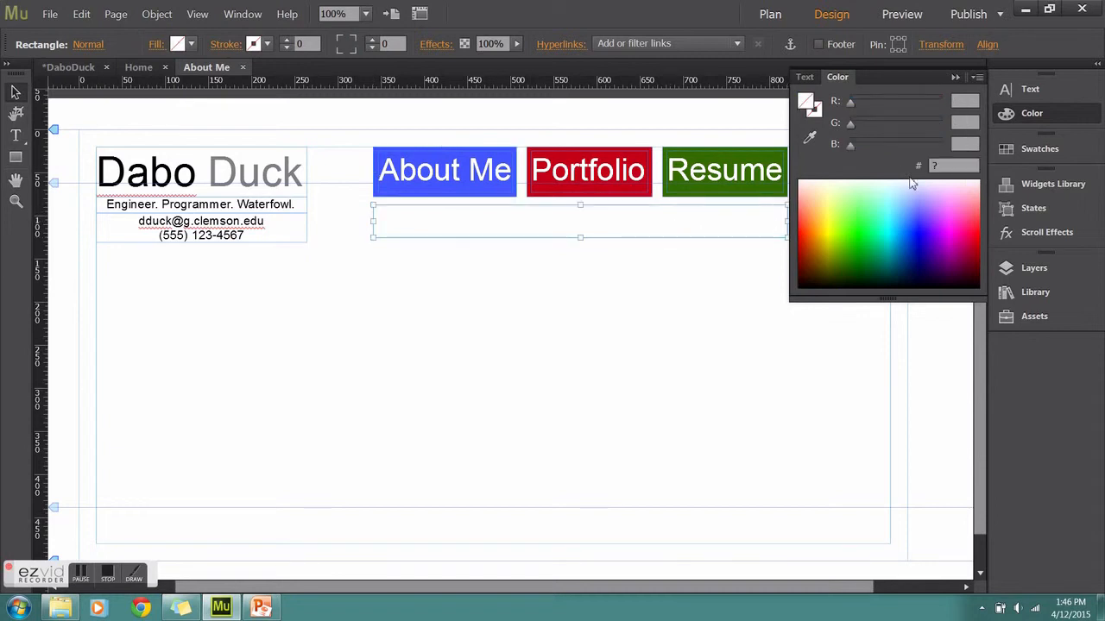
{"action": "type", "text": "4355FF"}
{"action": "key", "text": "Return"}
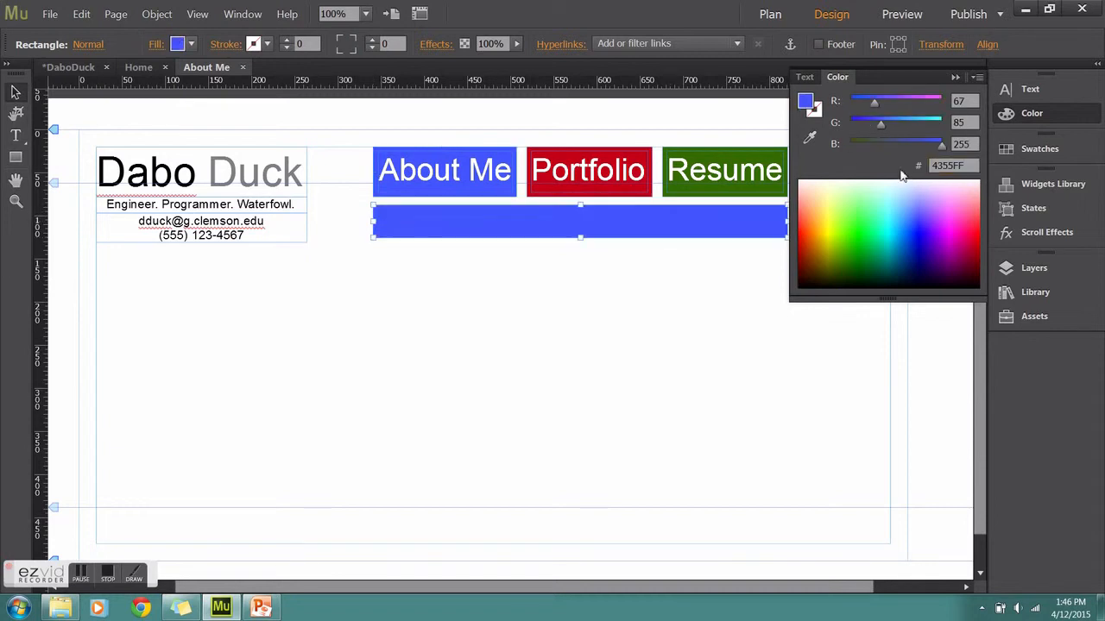
Switch between the About Me, Resume and Portfolio pages to check their coloured bars
{"action": "left_click", "coordinate": [954, 80]}
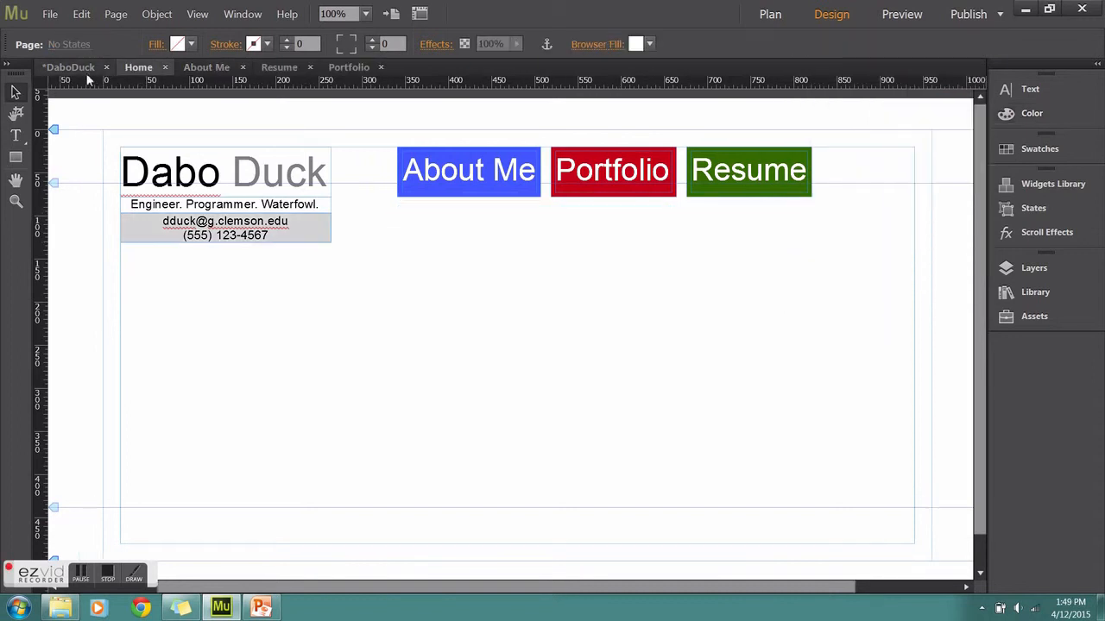
{"action": "left_click", "coordinate": [226, 69]}
{"action": "left_click", "coordinate": [278, 69]}
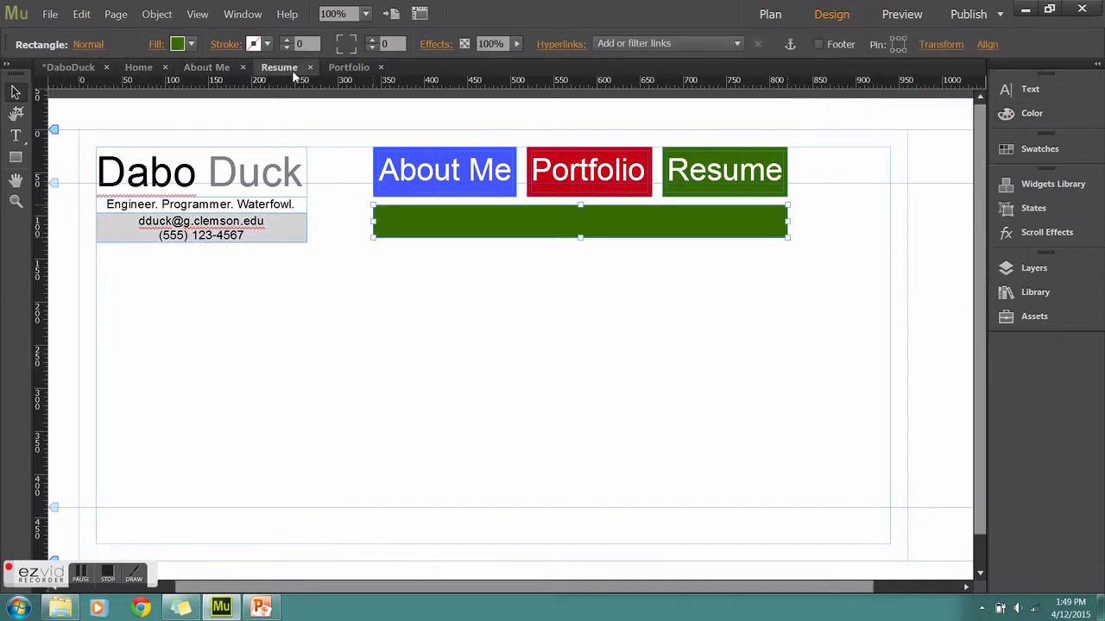
{"action": "left_click", "coordinate": [341, 71]}
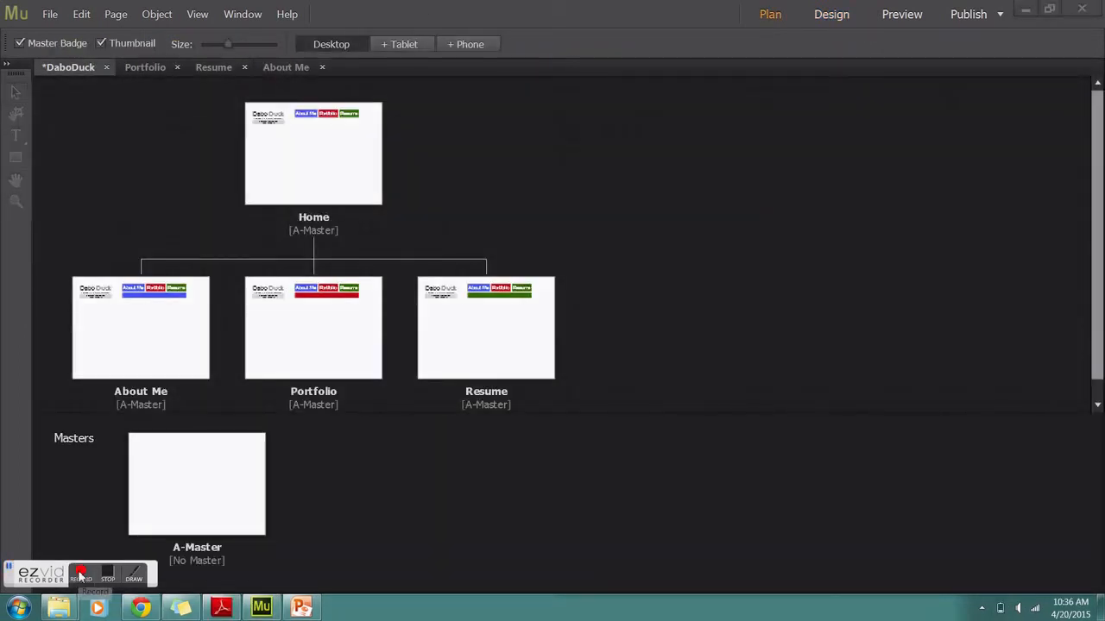
Place duck suit.png under the About Me contact block and draw a text frame to its right
{"action": "double_click", "coordinate": [143, 340]}
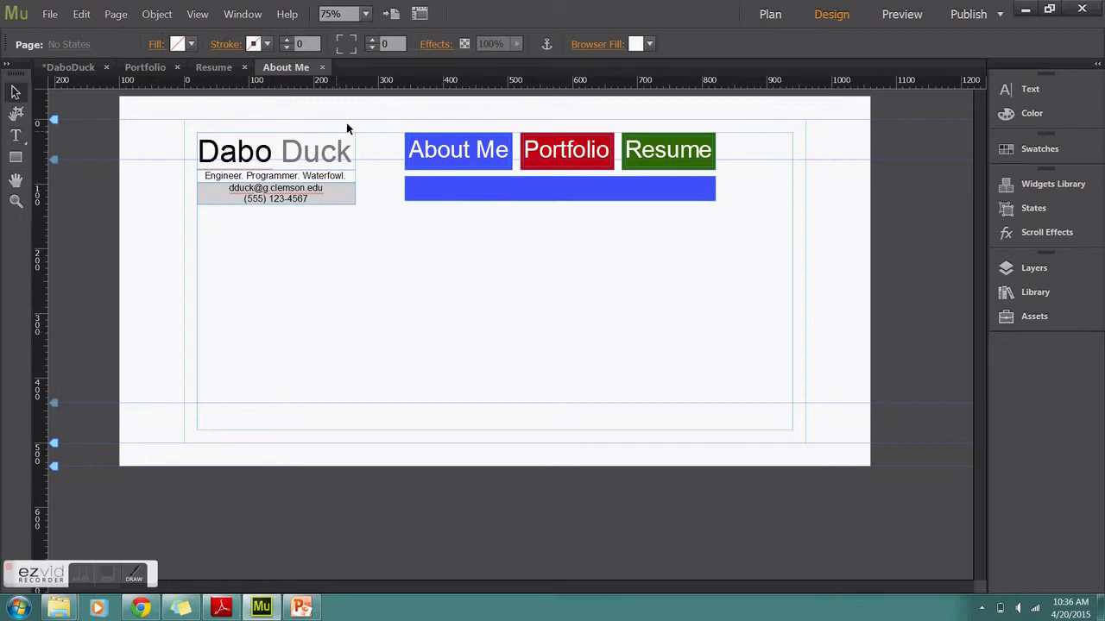
{"action": "left_click", "coordinate": [50, 15]}
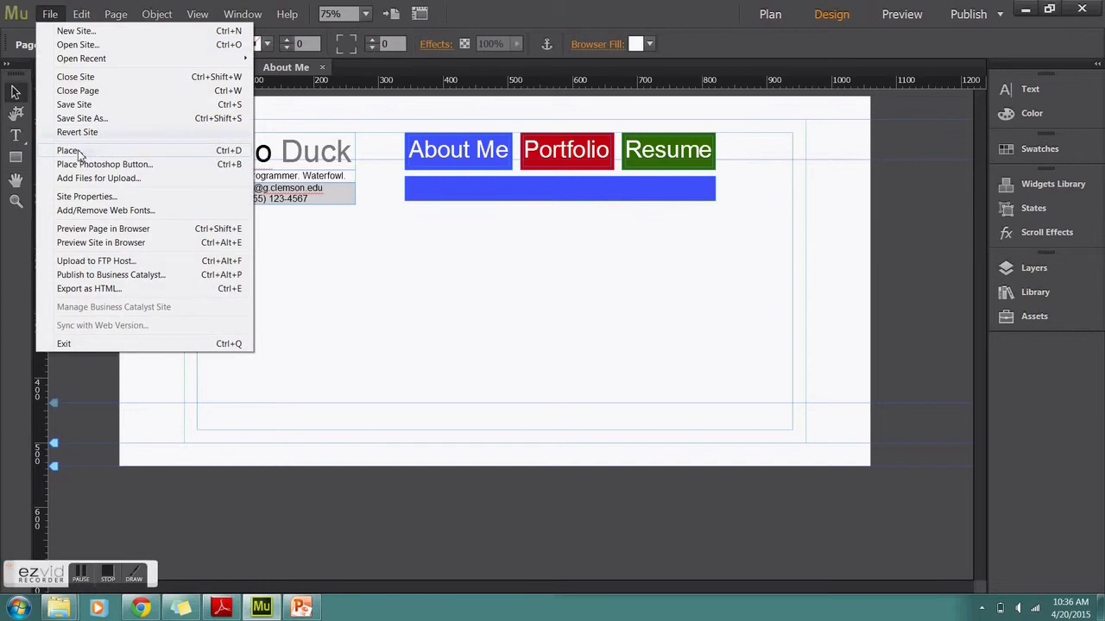
{"action": "left_click", "coordinate": [69, 150]}
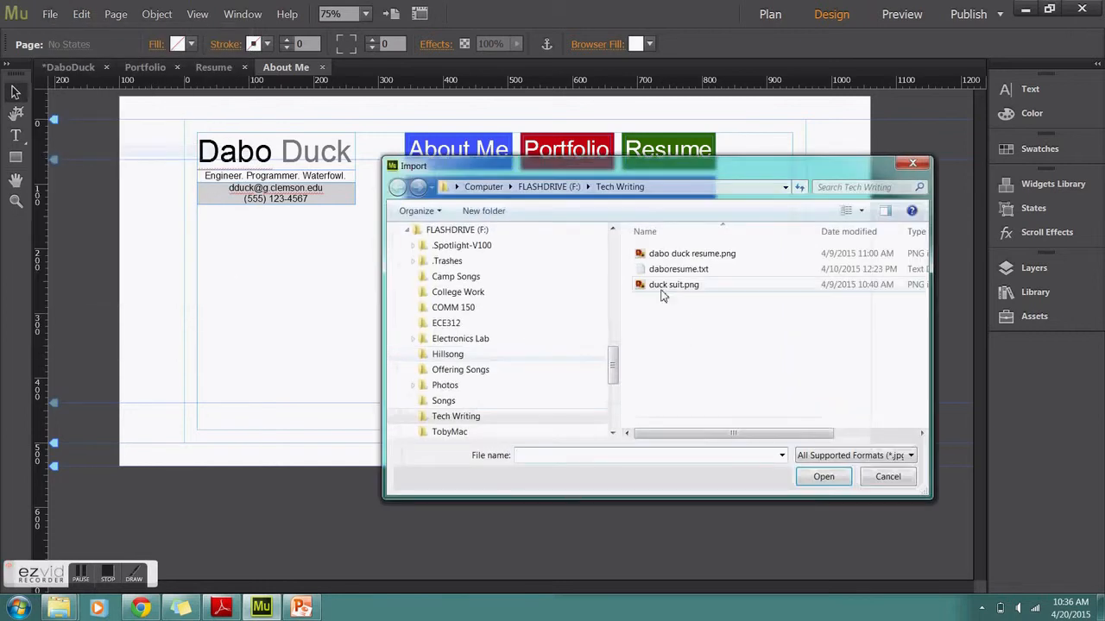
{"action": "left_click", "coordinate": [671, 286]}
{"action": "left_click", "coordinate": [824, 477]}
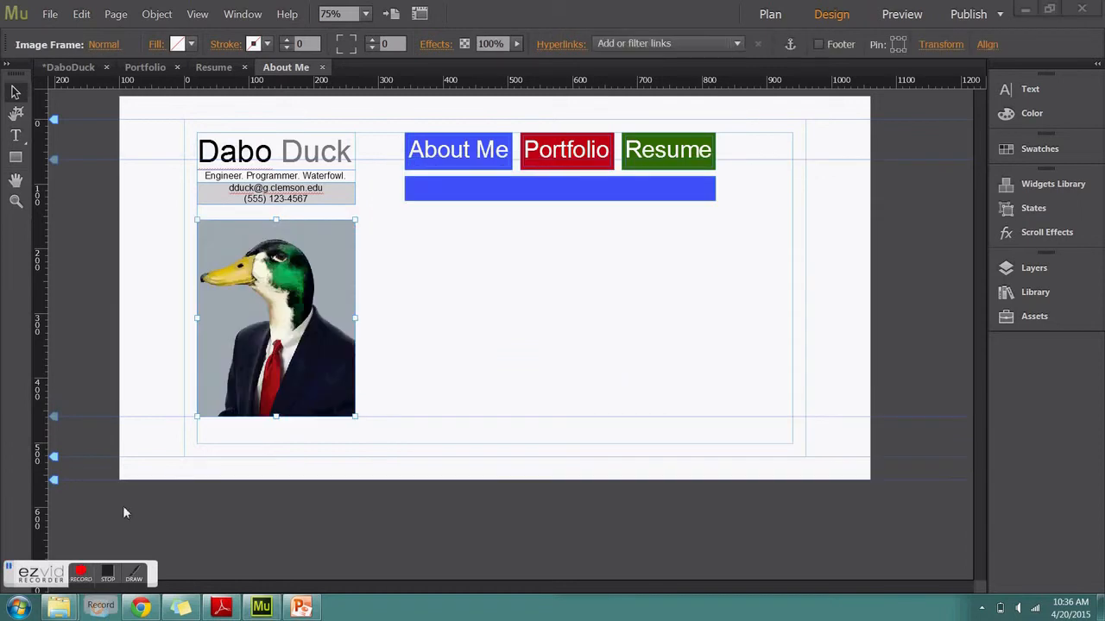
{"action": "left_click", "coordinate": [15, 136]}
{"action": "left_click_drag", "start_coordinate": [356, 220], "coordinate": [716, 352]}
Align the text frame's left edge with the blue bar and extend it further down
{"action": "left_click", "coordinate": [15, 92]}
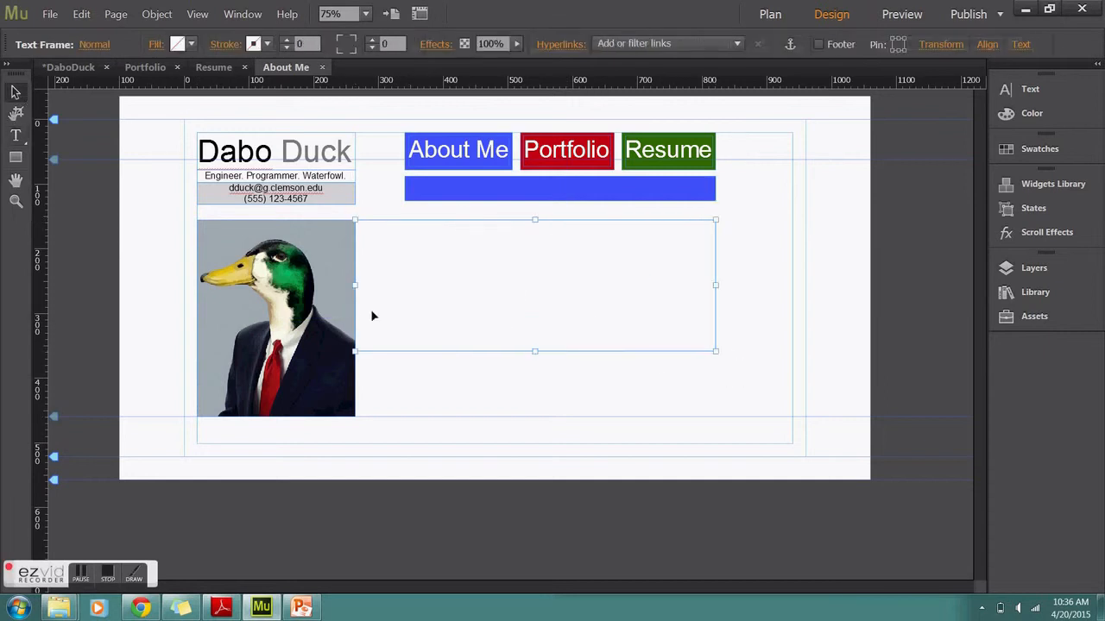
{"action": "left_click_drag", "start_coordinate": [352, 283], "coordinate": [405, 286]}
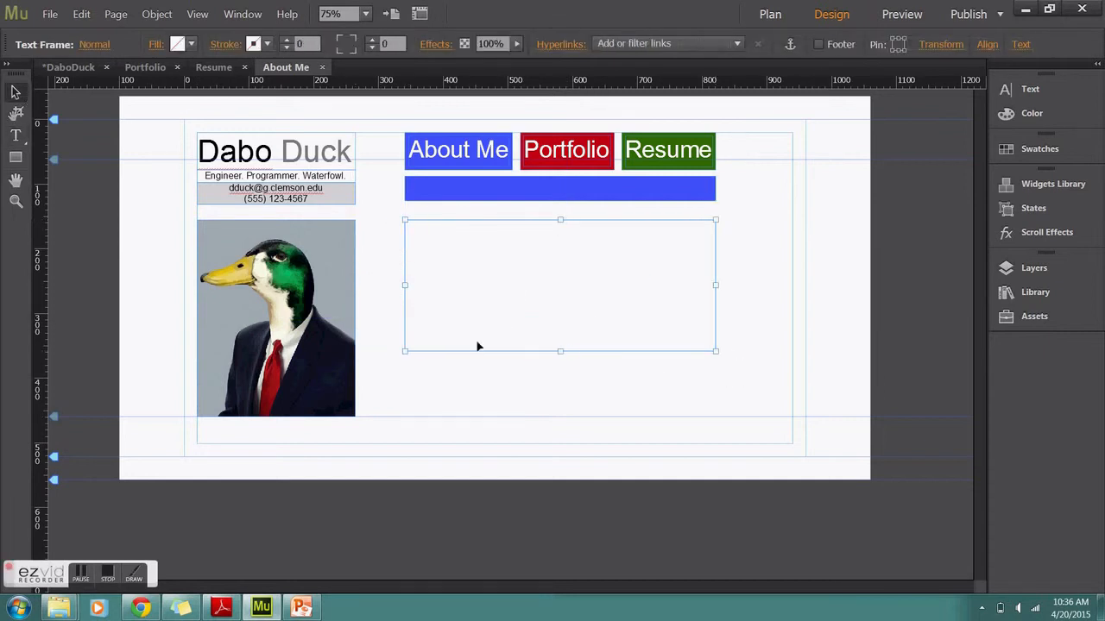
{"action": "left_click_drag", "start_coordinate": [556, 352], "coordinate": [578, 491]}
Copy the biography text from the PowerPoint About Me slide and paste it into the frame
{"action": "left_click", "coordinate": [301, 607]}
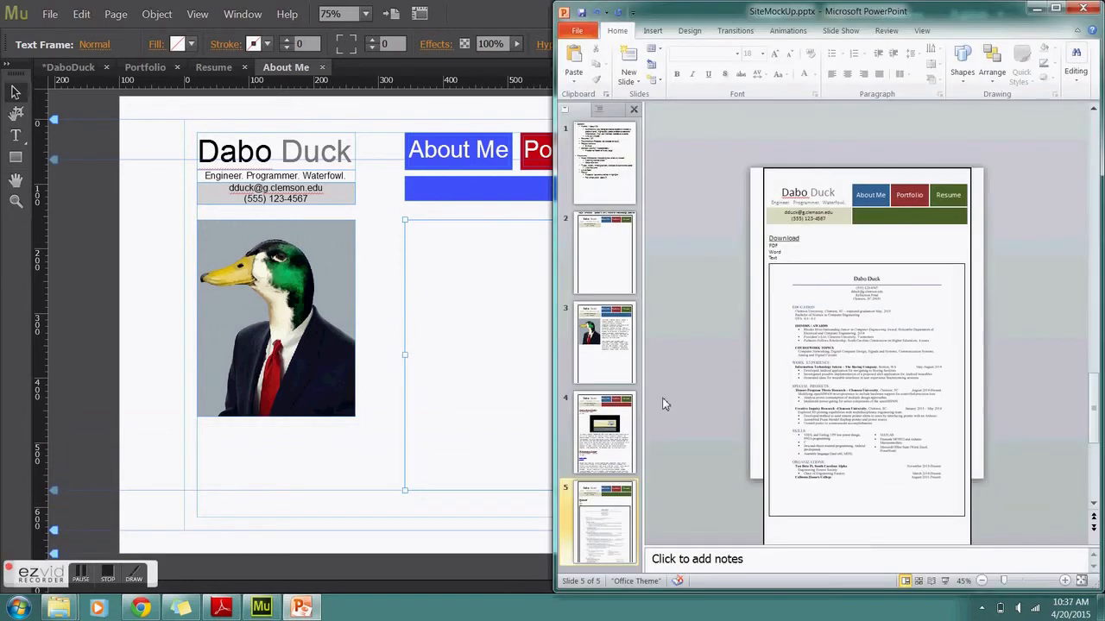
{"action": "left_click", "coordinate": [629, 343]}
{"action": "left_click", "coordinate": [866, 337]}
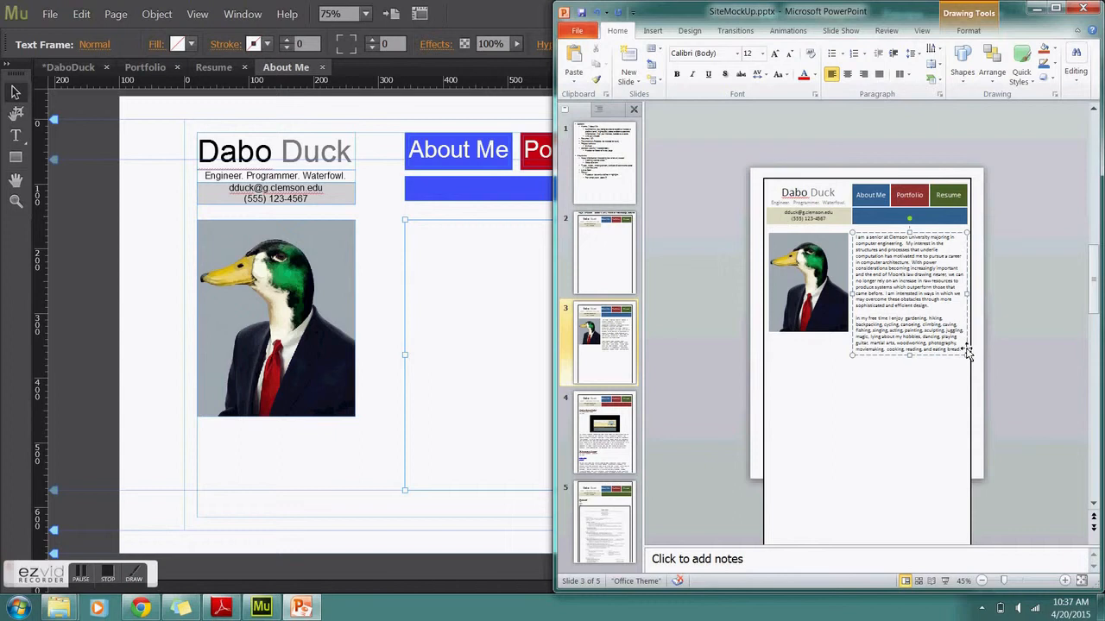
{"action": "left_click_drag", "start_coordinate": [964, 352], "coordinate": [846, 240]}
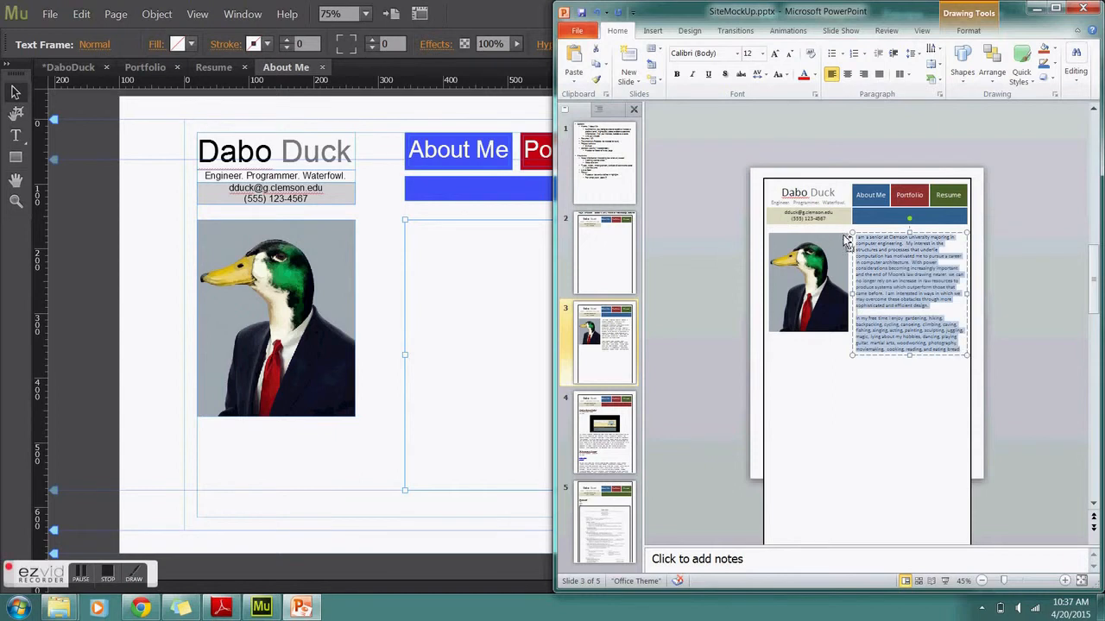
{"action": "left_click", "coordinate": [463, 304]}
{"action": "double_click", "coordinate": [438, 236]}
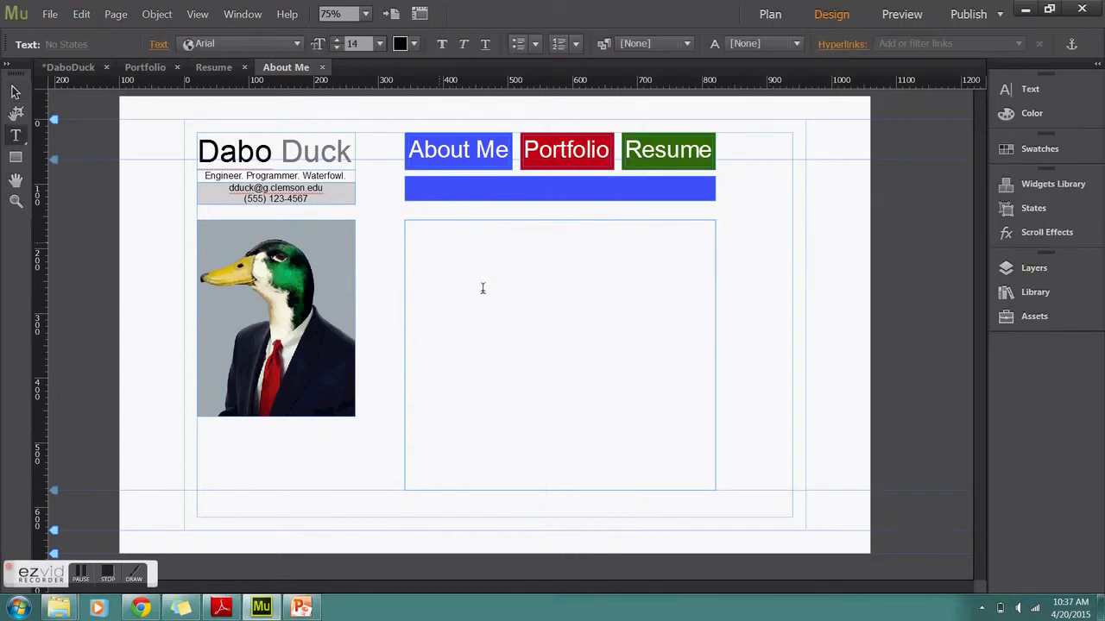
{"action": "key", "text": "ctrl+v"}
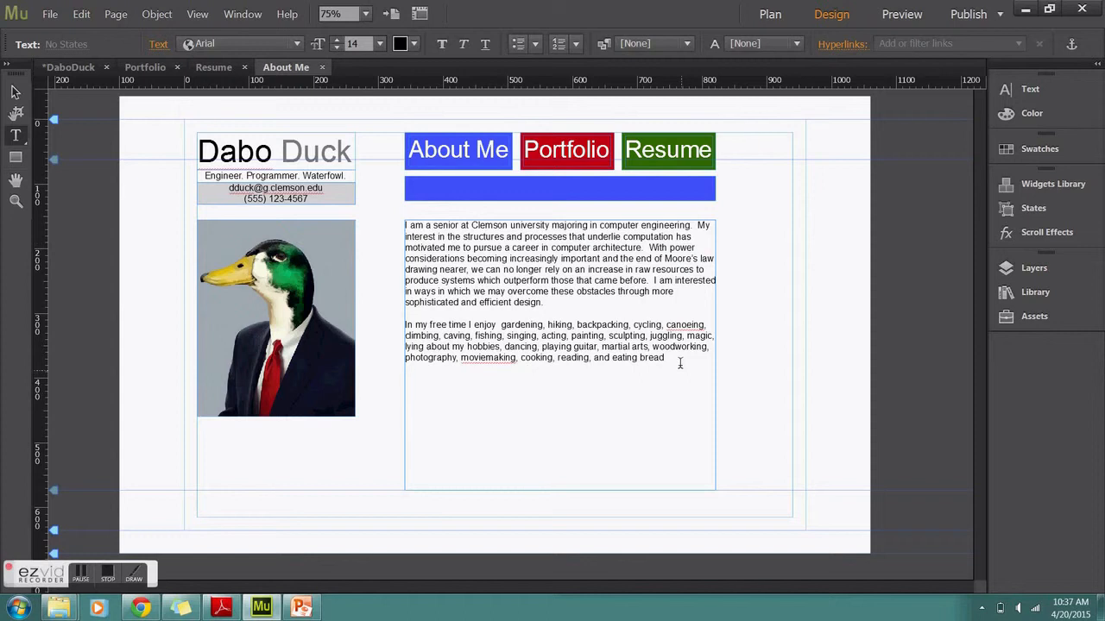
Set all biography text to size 18 and keep it left-aligned after trying centre and right
{"action": "key", "text": "ctrl+a"}
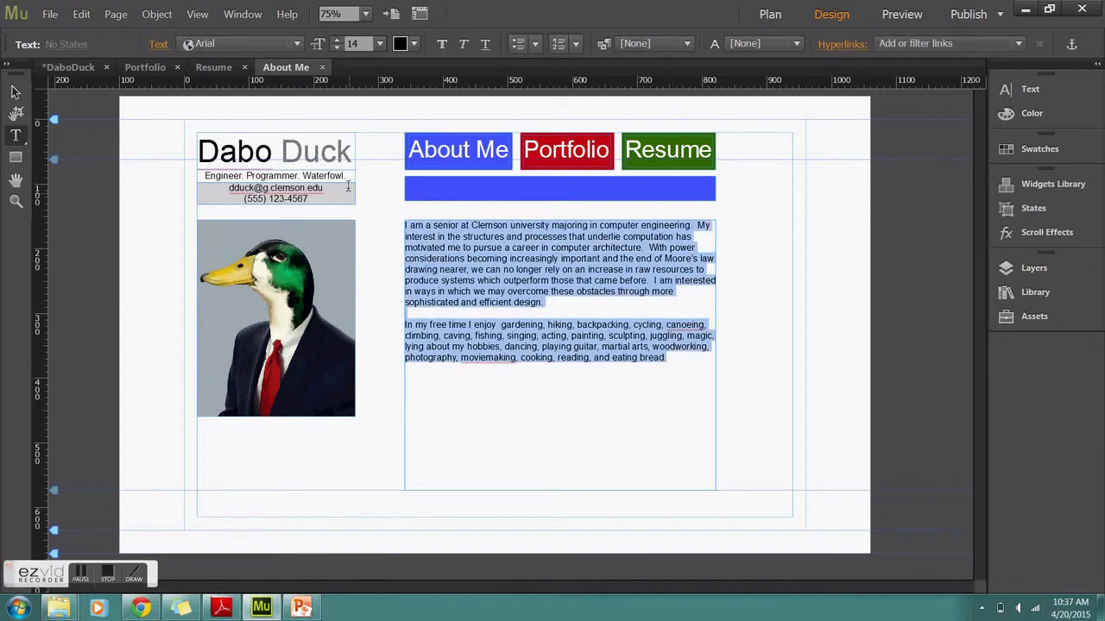
{"action": "left_click", "coordinate": [1008, 89]}
{"action": "left_click", "coordinate": [868, 131]}
{"action": "left_click", "coordinate": [882, 245]}
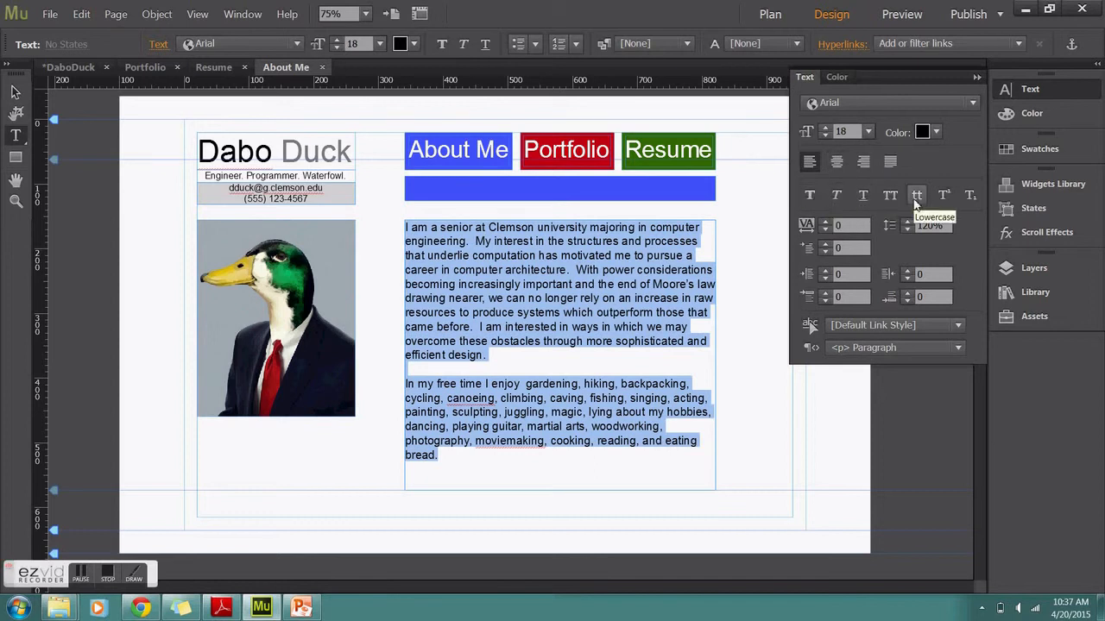
{"action": "left_click", "coordinate": [837, 162]}
{"action": "left_click", "coordinate": [863, 161]}
{"action": "left_click", "coordinate": [810, 161]}
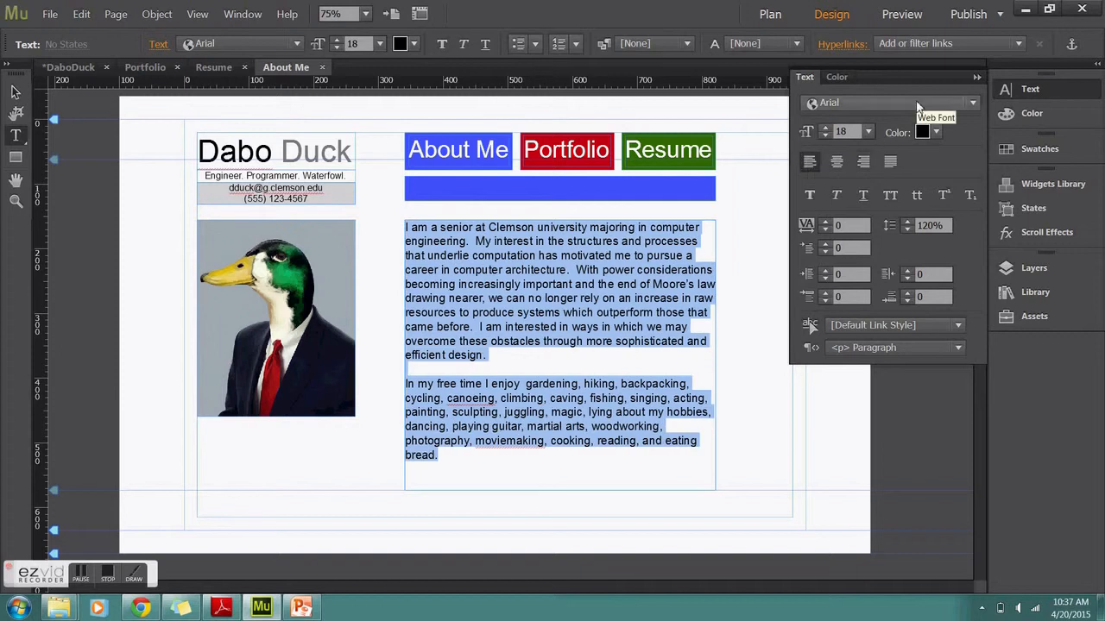
Browse the web fonts by slab serif, script and blackletter filters, then cancel without adding any
{"action": "left_click", "coordinate": [878, 112]}
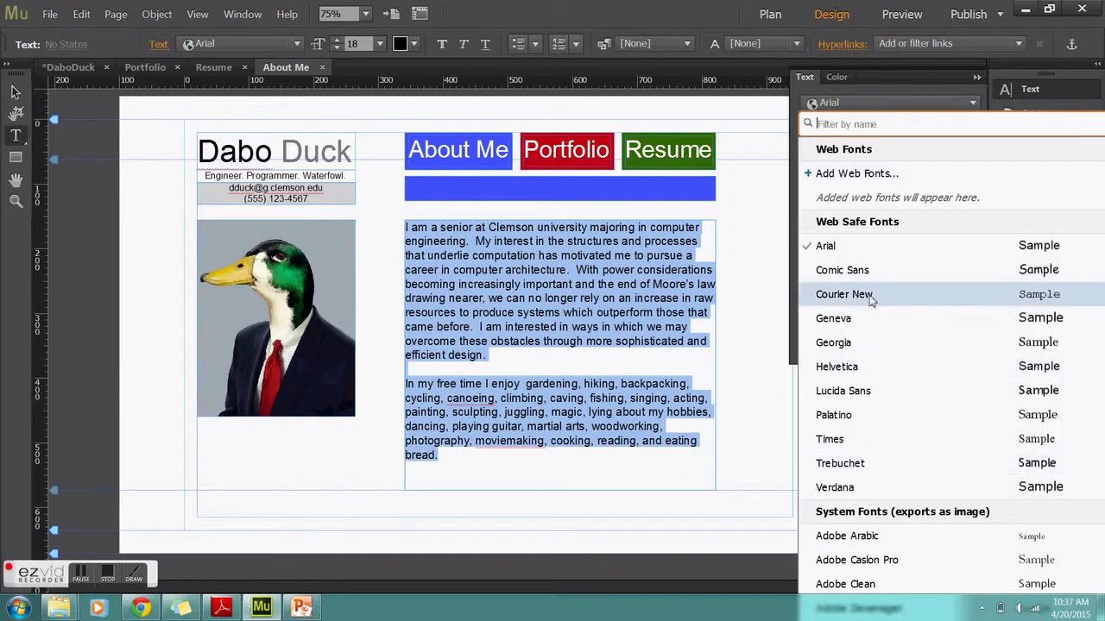
{"action": "left_click", "coordinate": [860, 177]}
{"action": "left_click", "coordinate": [375, 120]}
{"action": "left_click", "coordinate": [409, 120]}
{"action": "left_click", "coordinate": [444, 121]}
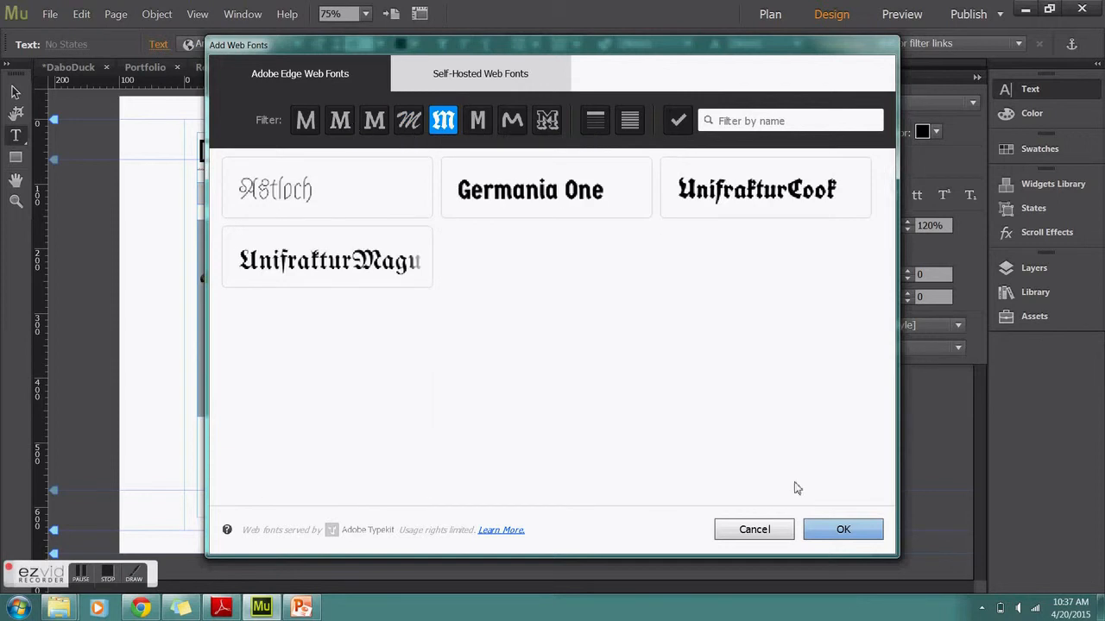
{"action": "left_click", "coordinate": [767, 541]}
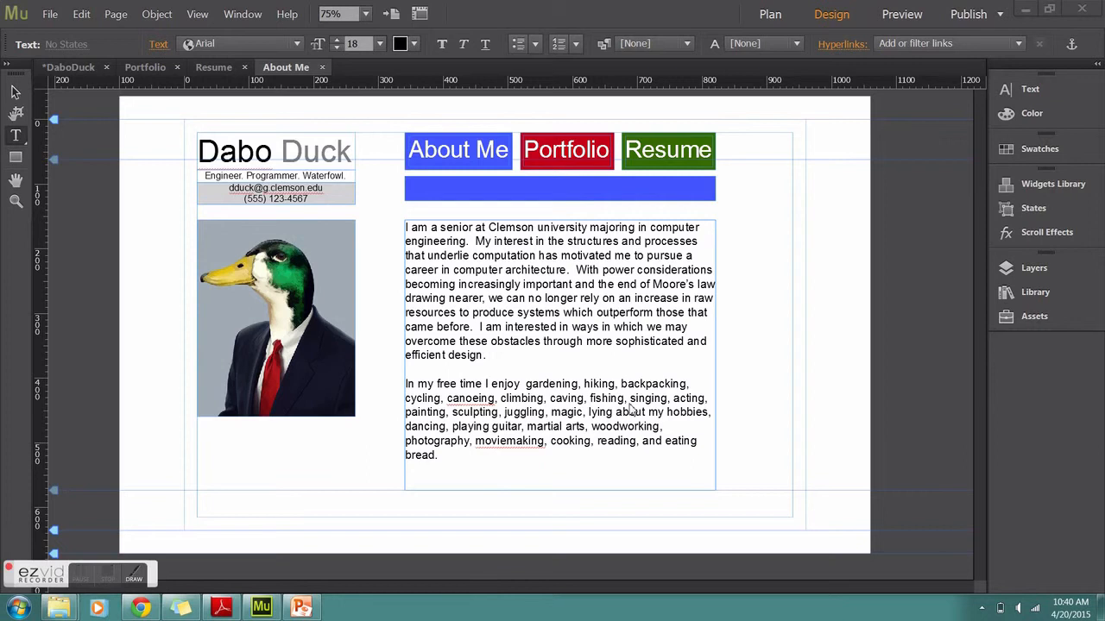
{"action": "left_click", "coordinate": [502, 162]}
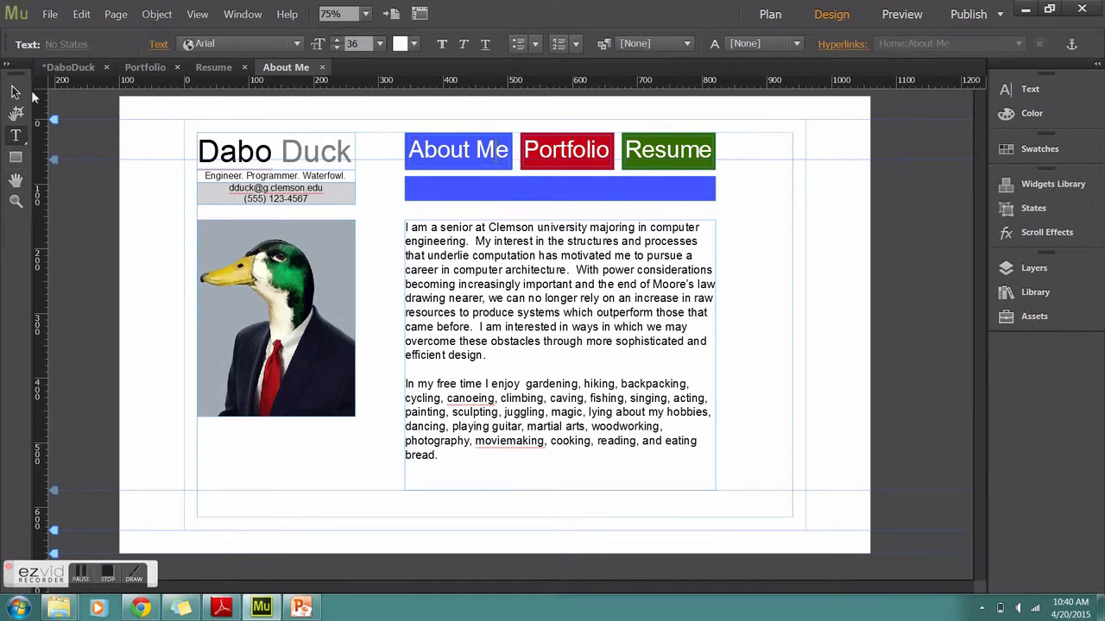
{"action": "left_click", "coordinate": [16, 92]}
{"action": "left_click", "coordinate": [481, 104]}
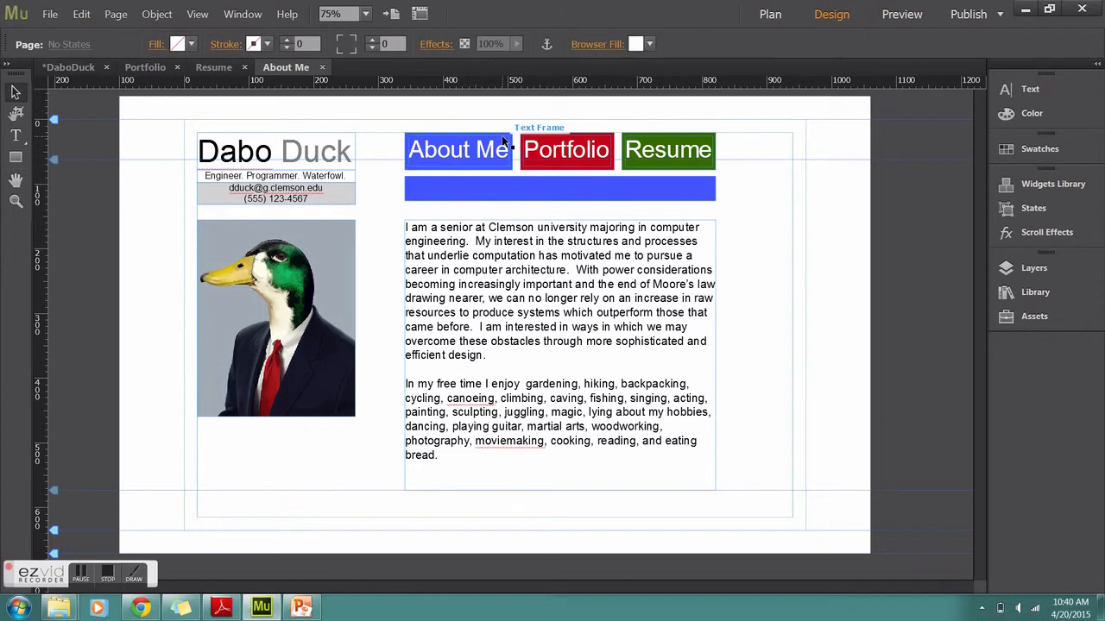
{"action": "left_click", "coordinate": [504, 142]}
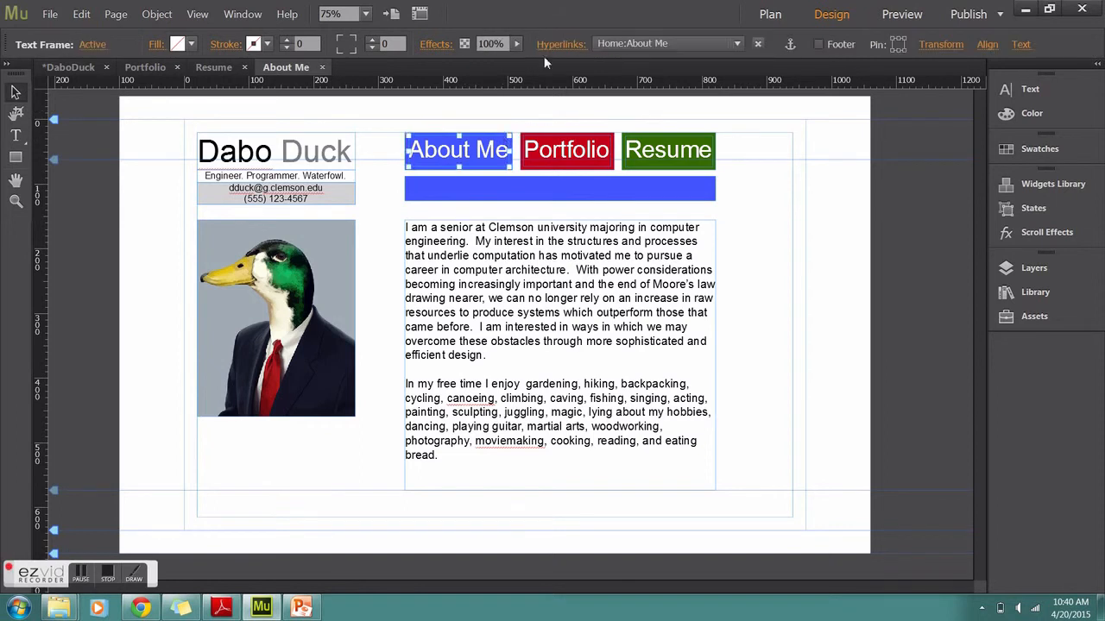
{"action": "left_click", "coordinate": [624, 43]}
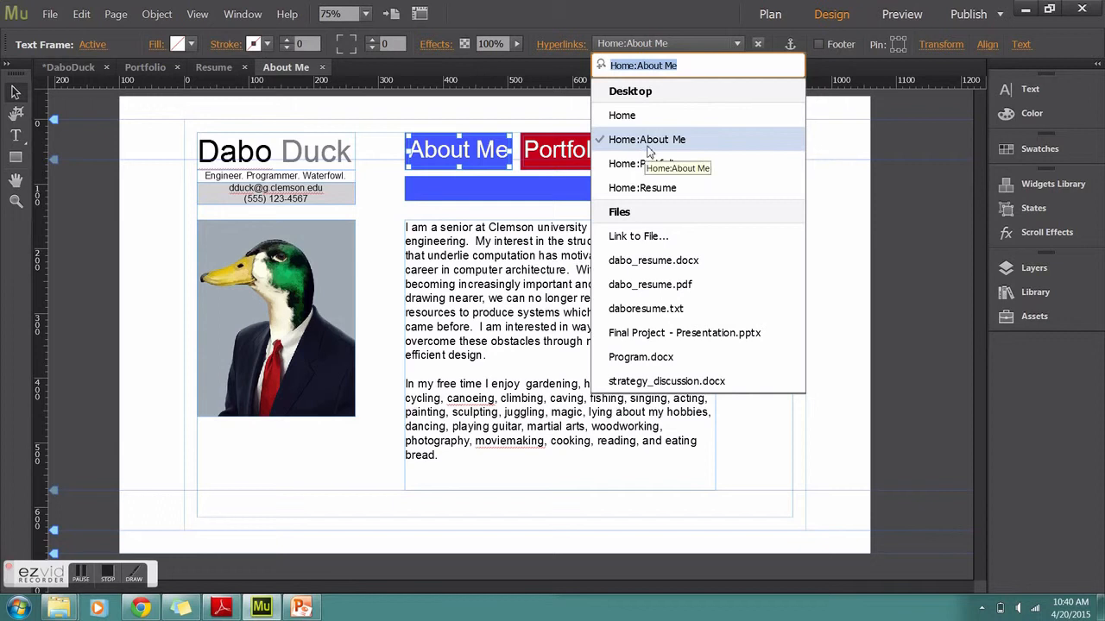
{"action": "left_click", "coordinate": [647, 148]}
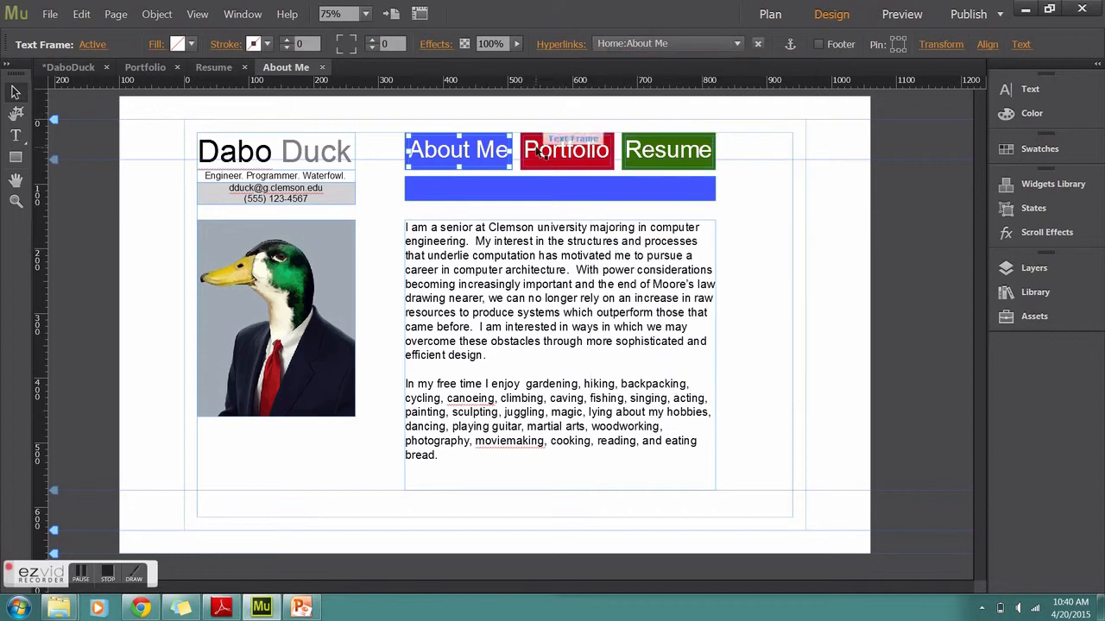
{"action": "left_click", "coordinate": [602, 144]}
{"action": "left_click", "coordinate": [607, 45]}
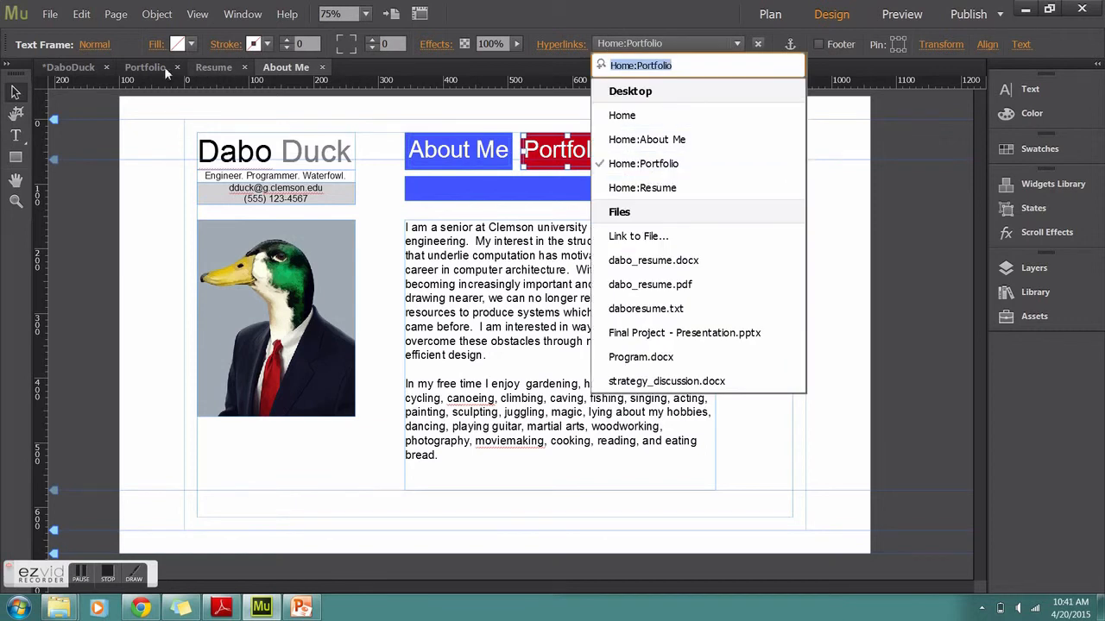
{"action": "left_click", "coordinate": [637, 168]}
{"action": "left_click", "coordinate": [676, 161]}
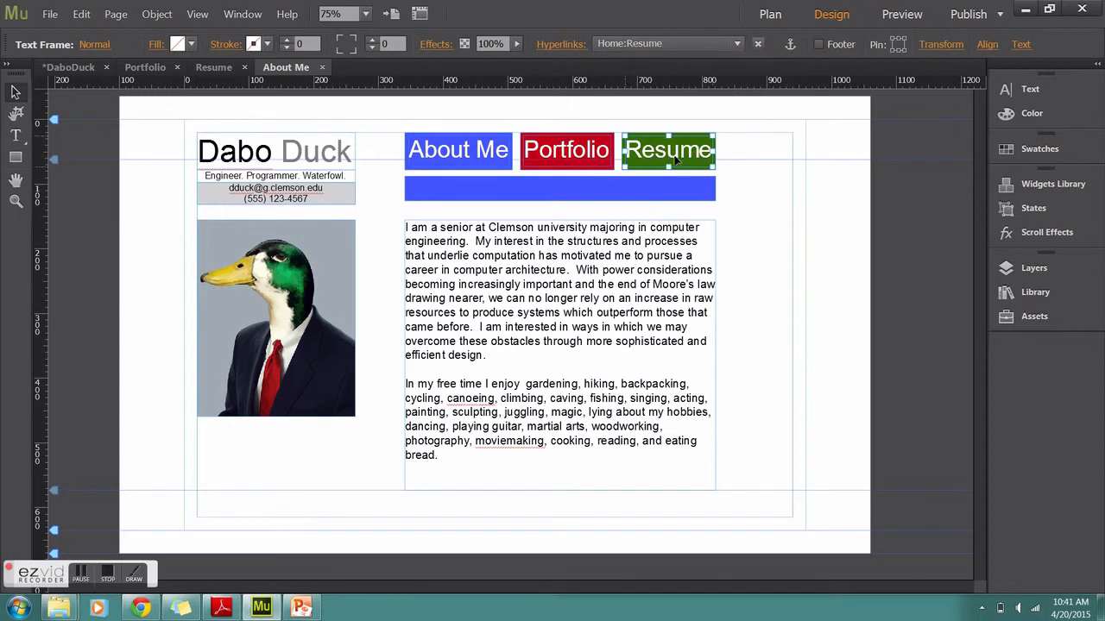
{"action": "left_click", "coordinate": [622, 46]}
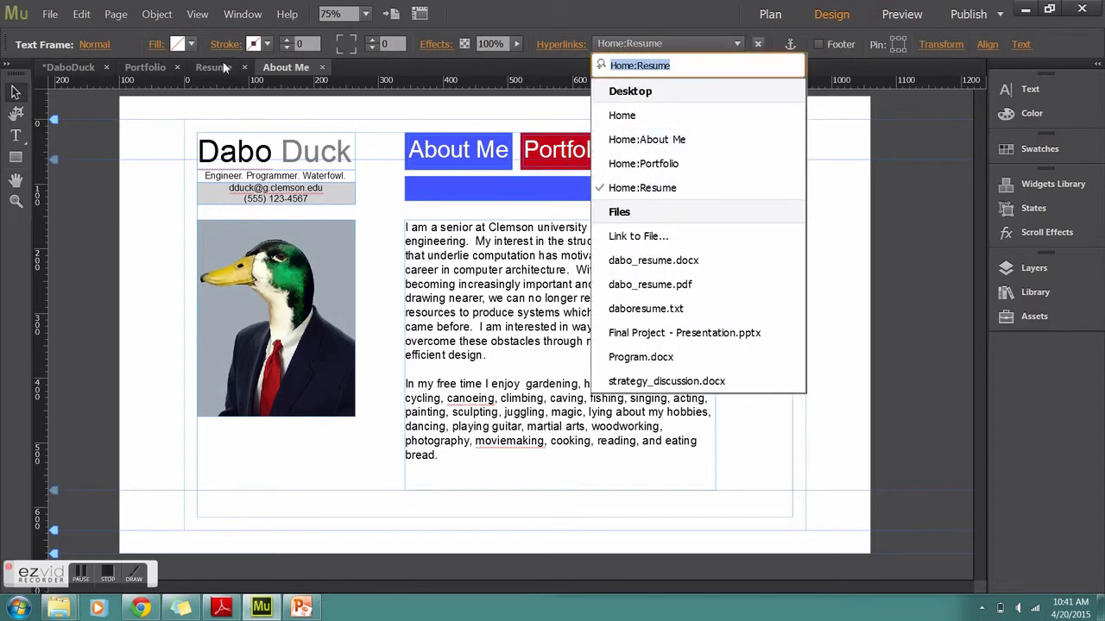
{"action": "left_click", "coordinate": [642, 187]}
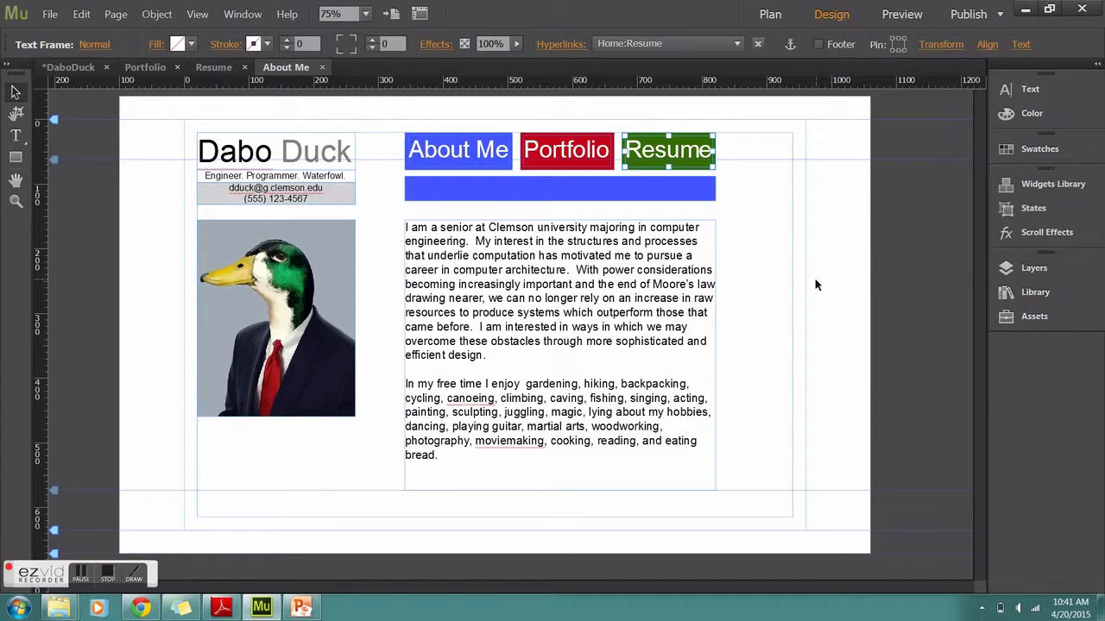
Draw a text frame on the Portfolio page and paste the project descriptions from the mockup slide
{"action": "left_click", "coordinate": [153, 69]}
{"action": "scroll", "coordinate": [291, 126], "scroll_direction": "up", "scroll_amount": 2}
{"action": "left_click", "coordinate": [15, 136]}
{"action": "left_click_drag", "start_coordinate": [93, 231], "coordinate": [783, 462]}
{"action": "left_click", "coordinate": [301, 606]}
{"action": "left_click", "coordinate": [768, 240]}
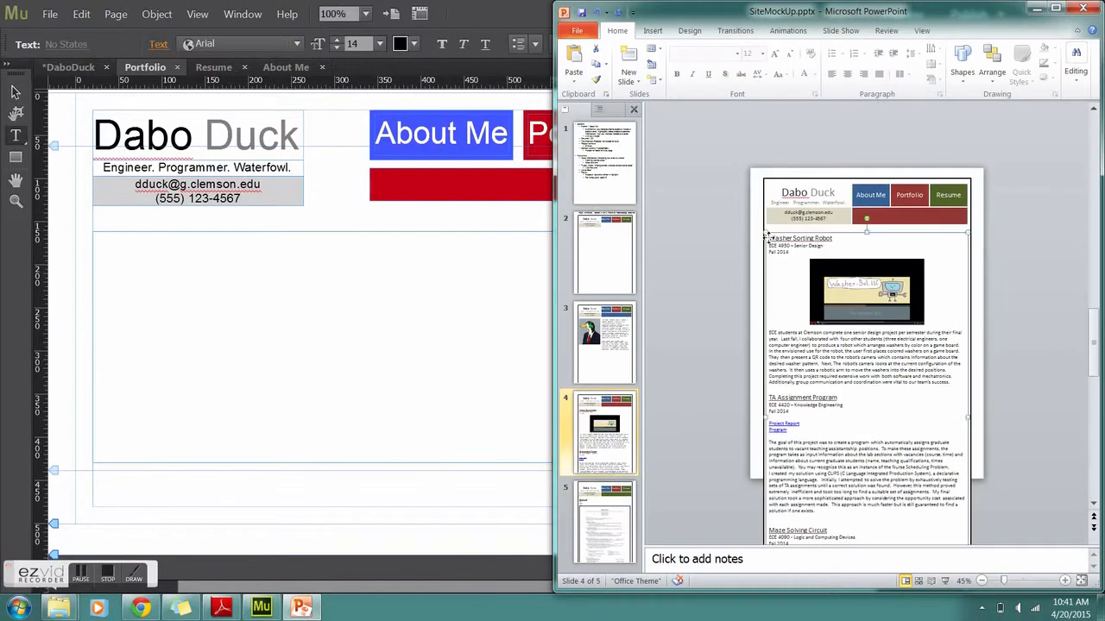
{"action": "left_click_drag", "start_coordinate": [768, 241], "coordinate": [926, 524]}
{"action": "left_click", "coordinate": [261, 606]}
{"action": "key", "text": "ctrl+v"}
Underline the Washer Sorting Robot title and set the project paragraph size to 20
{"action": "left_click_drag", "start_coordinate": [170, 266], "coordinate": [93, 239]}
{"action": "left_click", "coordinate": [1030, 89]}
{"action": "left_click", "coordinate": [405, 271]}
{"action": "left_click_drag", "start_coordinate": [300, 246], "coordinate": [94, 245]}
{"action": "left_click", "coordinate": [860, 198]}
{"action": "left_click", "coordinate": [1029, 89]}
{"action": "key", "text": "ctrl+minus"}
{"action": "scroll", "coordinate": [421, 357], "scroll_direction": "down", "scroll_amount": 3}
Enlarge the first project paragraph, the TA Assignment Program heading and the Project Report text
{"action": "left_click_drag", "start_coordinate": [466, 302], "coordinate": [188, 229]}
{"action": "left_click", "coordinate": [1029, 88]}
{"action": "left_click", "coordinate": [826, 128]}
{"action": "left_click_drag", "start_coordinate": [234, 426], "coordinate": [197, 402]}
{"action": "left_click", "coordinate": [826, 128]}
{"action": "left_click", "coordinate": [298, 382]}
{"action": "left_click_drag", "start_coordinate": [197, 471], "coordinate": [434, 509]}
{"action": "left_click", "coordinate": [826, 127]}
{"action": "left_click", "coordinate": [1029, 89]}
Enlarge the Maze Solving Circuit heading and the Project Presentation text
{"action": "left_click_drag", "start_coordinate": [983, 342], "coordinate": [984, 372]}
{"action": "left_click_drag", "start_coordinate": [236, 537], "coordinate": [197, 515]}
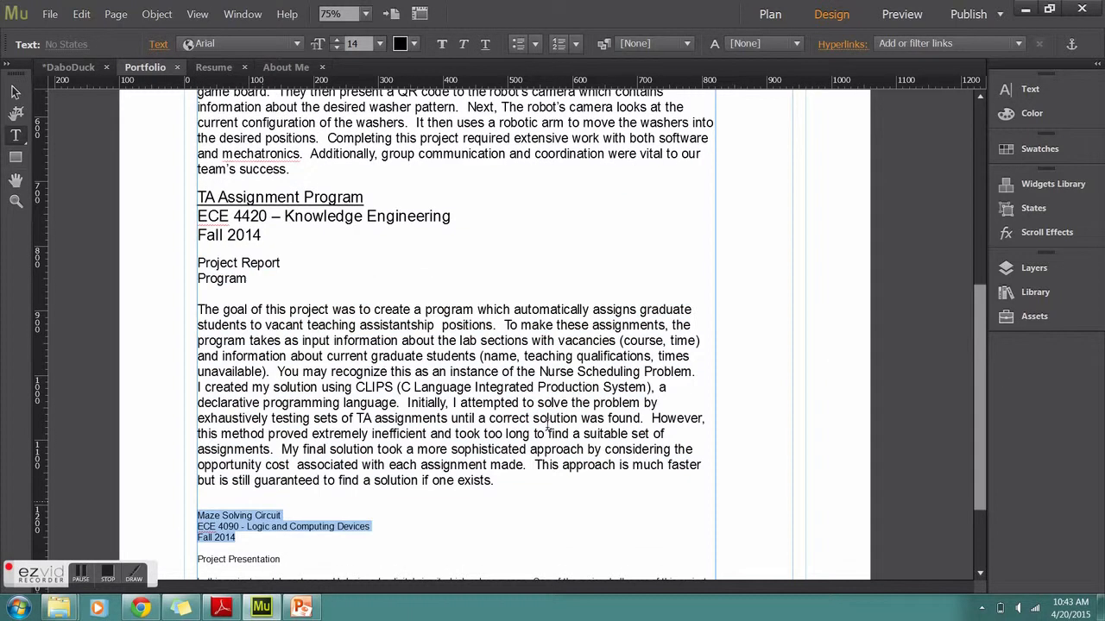
{"action": "left_click", "coordinate": [1029, 89]}
{"action": "left_click", "coordinate": [826, 128]}
{"action": "left_click_drag", "start_coordinate": [981, 415], "coordinate": [980, 448]}
{"action": "left_click_drag", "start_coordinate": [623, 492], "coordinate": [198, 449]}
{"action": "left_click", "coordinate": [868, 131]}
{"action": "left_click", "coordinate": [880, 286]}
{"action": "left_click", "coordinate": [1073, 87]}
{"action": "scroll", "coordinate": [558, 208], "scroll_direction": "up", "scroll_amount": 10}
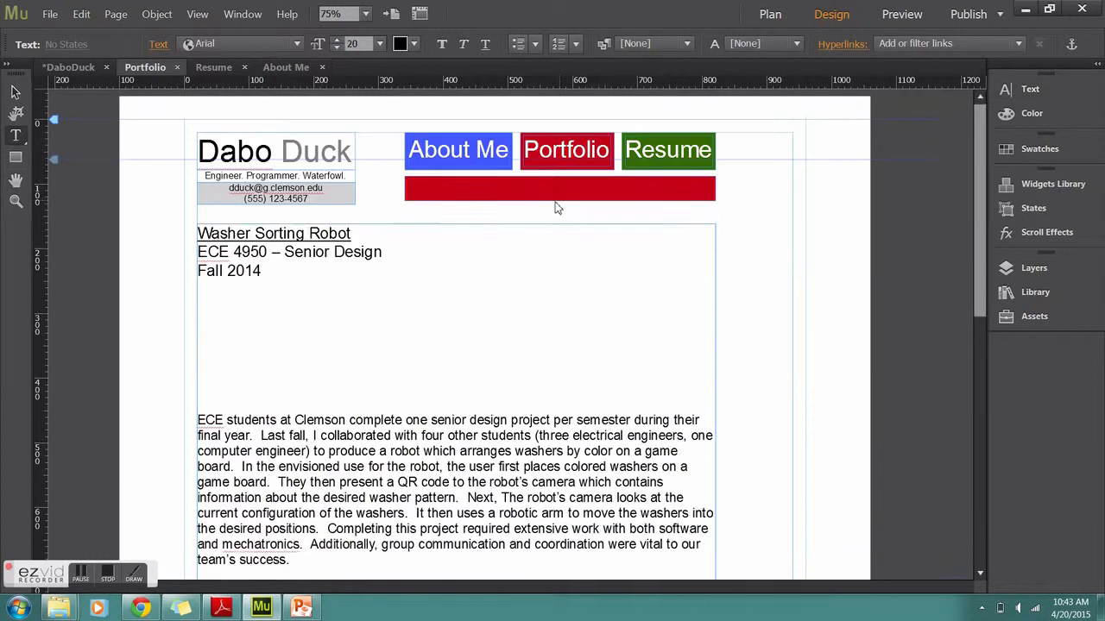
On the Resume page, add a text box below the contact details reading Download
{"action": "left_click", "coordinate": [214, 68]}
{"action": "left_click", "coordinate": [1050, 8]}
{"action": "left_click", "coordinate": [587, 523]}
{"action": "left_click", "coordinate": [201, 236]}
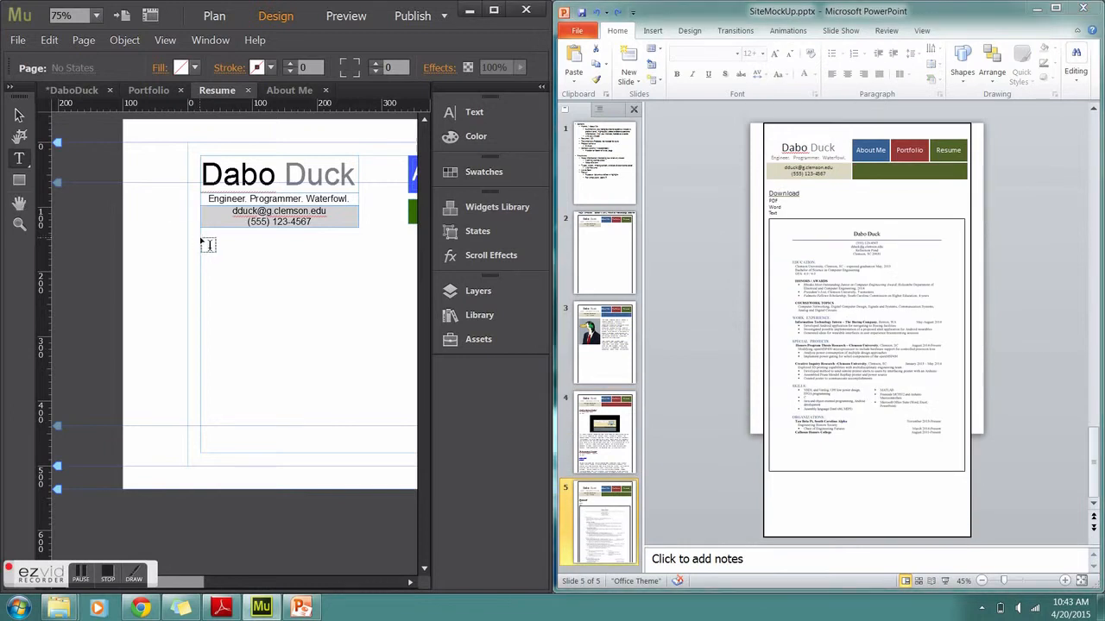
{"action": "type", "text": "Download"}
{"action": "left_click", "coordinate": [494, 10]}
Add a bulleted list of PDF, Word and Text under Download
{"action": "left_click", "coordinate": [576, 44]}
{"action": "left_click", "coordinate": [517, 44]}
{"action": "type", "text": "PDF"}
{"action": "key", "text": "Return"}
{"action": "type", "text": "Word Text"}
Set the Download heading to size 24 and the list items to size 18
{"action": "mouse_move", "coordinate": [198, 220]}
{"action": "left_mouse_down"}
{"action": "mouse_move", "coordinate": [244, 220]}
{"action": "mouse_move", "coordinate": [238, 253]}
{"action": "left_mouse_up"}
{"action": "left_click", "coordinate": [1030, 89]}
{"action": "left_click", "coordinate": [838, 131]}
{"action": "type", "text": "24"}
{"action": "key", "text": "Return"}
{"action": "left_click", "coordinate": [839, 131]}
{"action": "type", "text": "18"}
{"action": "key", "text": "Return"}
{"action": "key", "text": "Escape"}
{"action": "key", "text": "ctrl+d"}
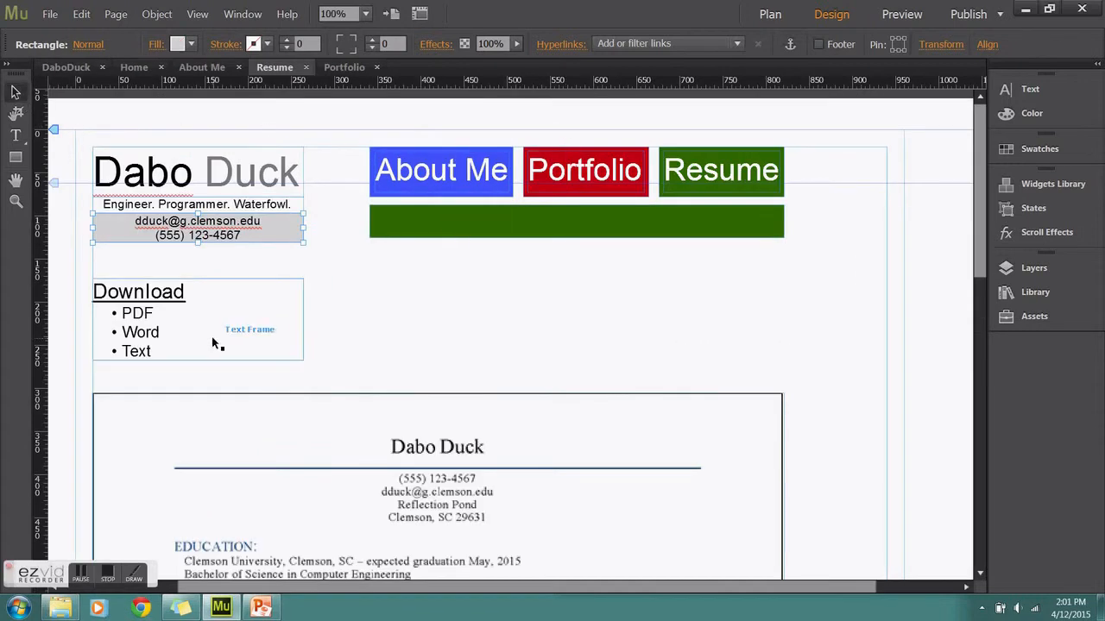
Link the word PDF to dabo_resume.pdf in the flash drive's Tech Writing folder
{"action": "left_click", "coordinate": [163, 320]}
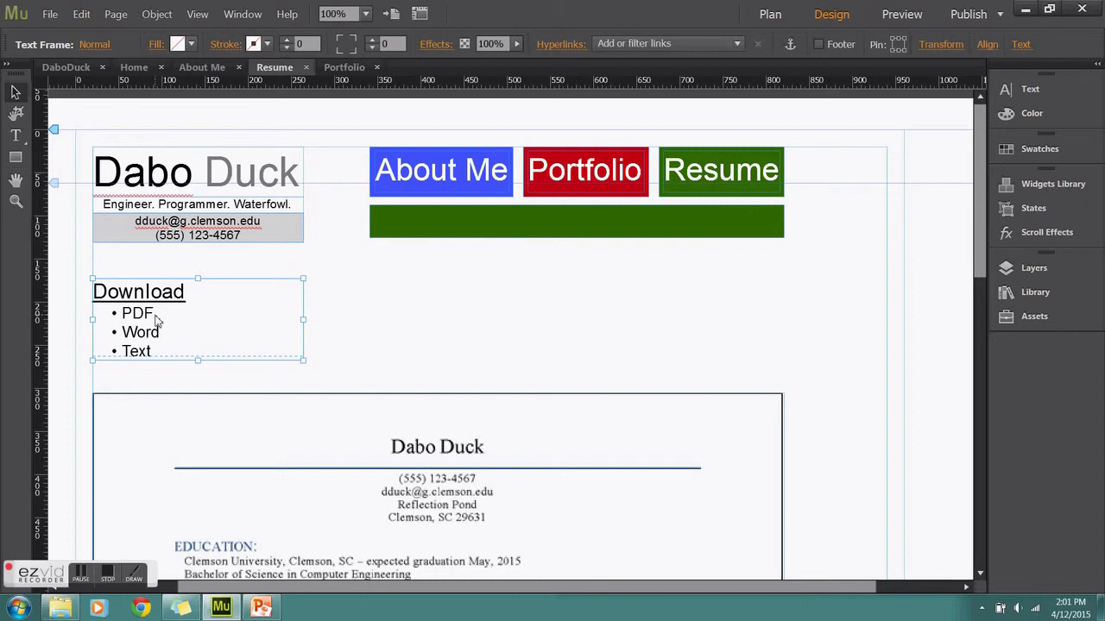
{"action": "double_click", "coordinate": [158, 320]}
{"action": "double_click", "coordinate": [142, 320]}
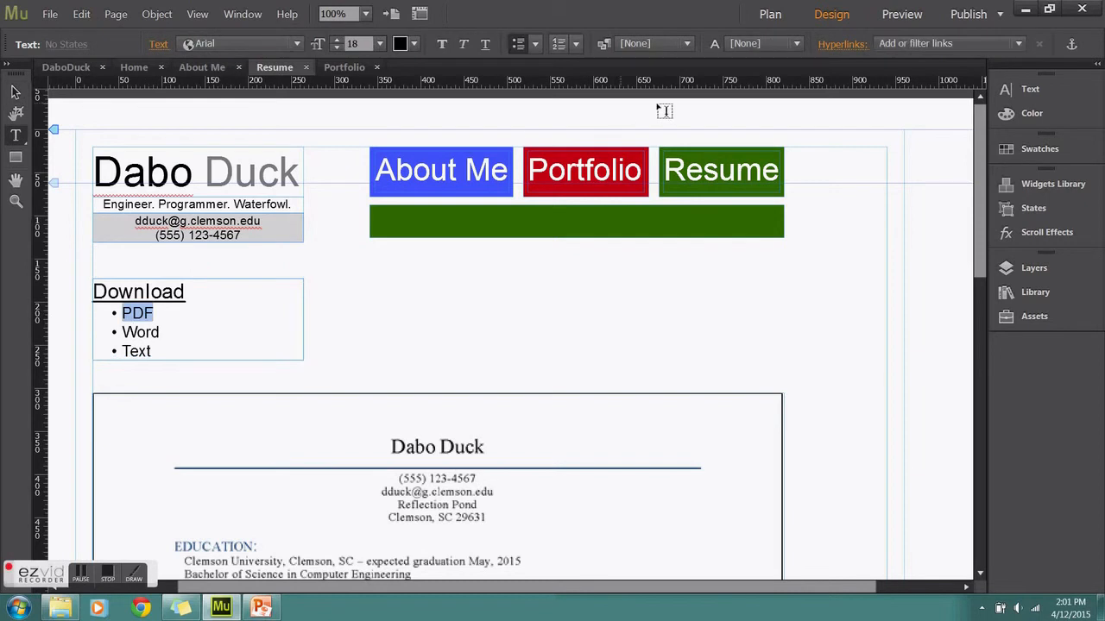
{"action": "left_click", "coordinate": [915, 43]}
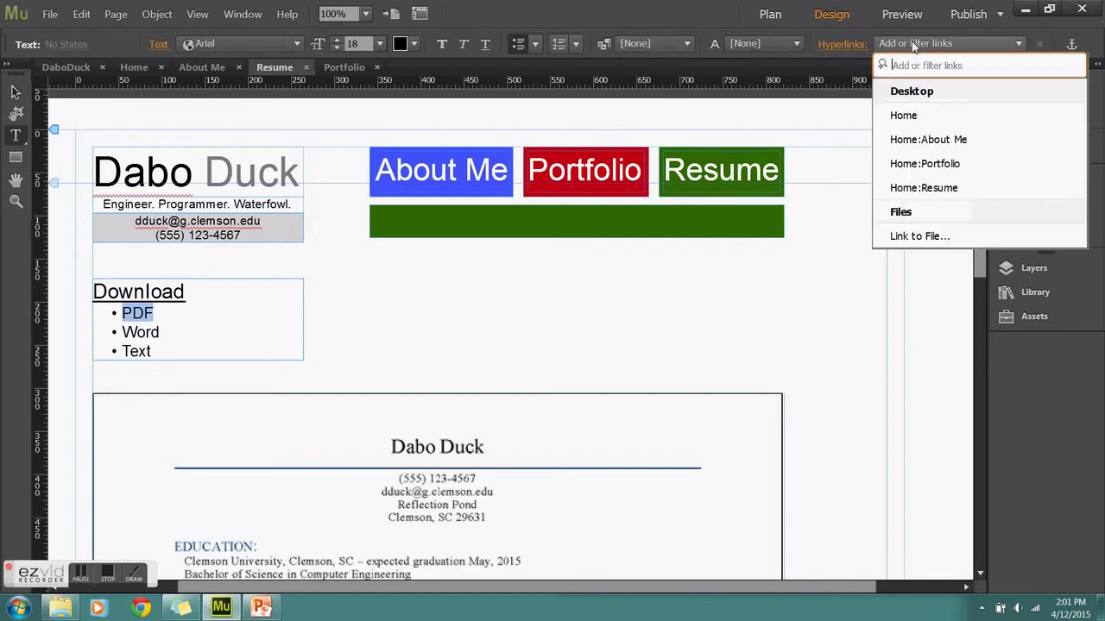
{"action": "left_click", "coordinate": [947, 246]}
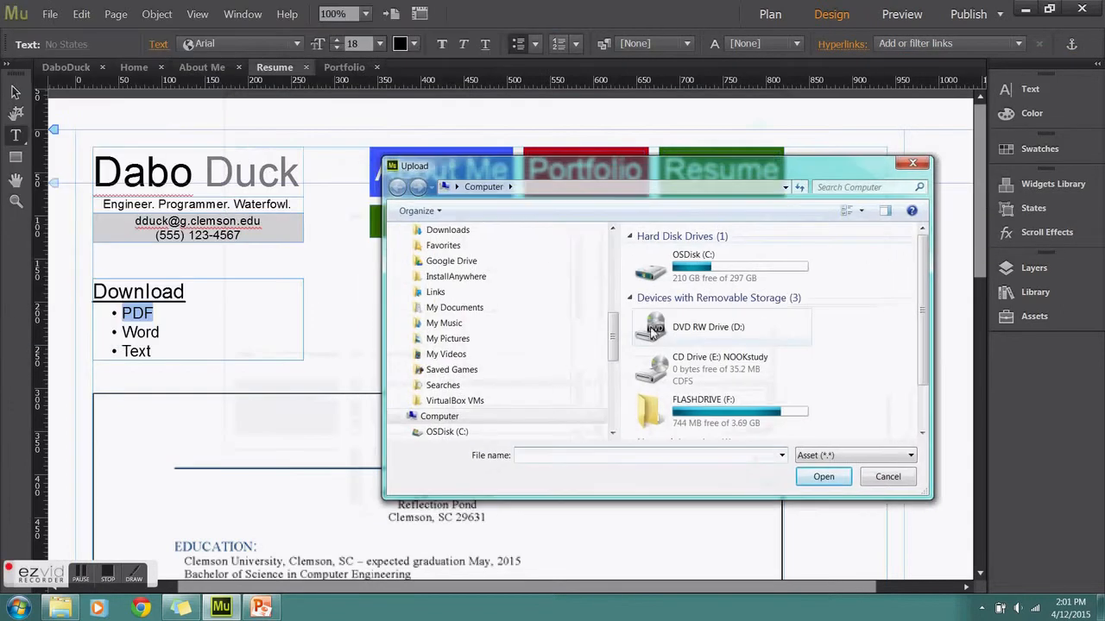
{"action": "double_click", "coordinate": [704, 406]}
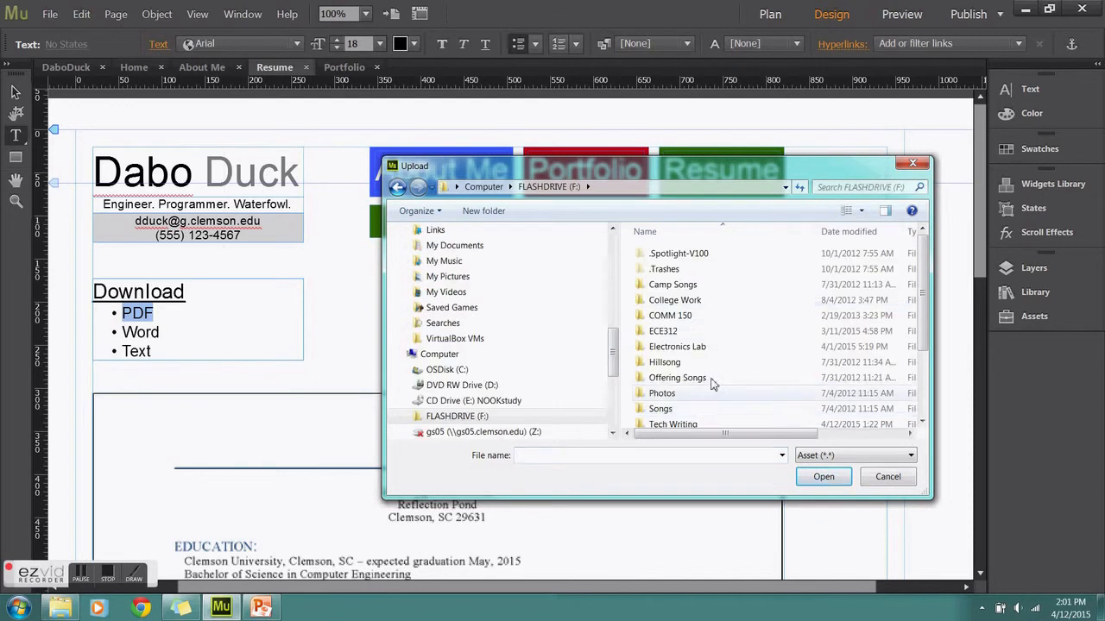
{"action": "double_click", "coordinate": [699, 424]}
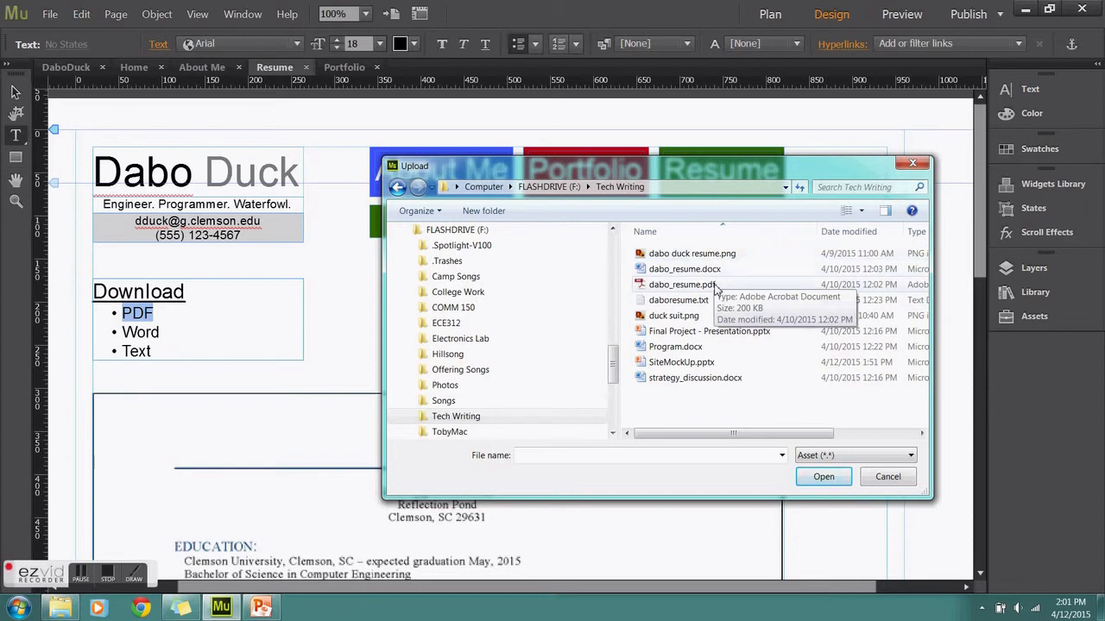
{"action": "double_click", "coordinate": [715, 285]}
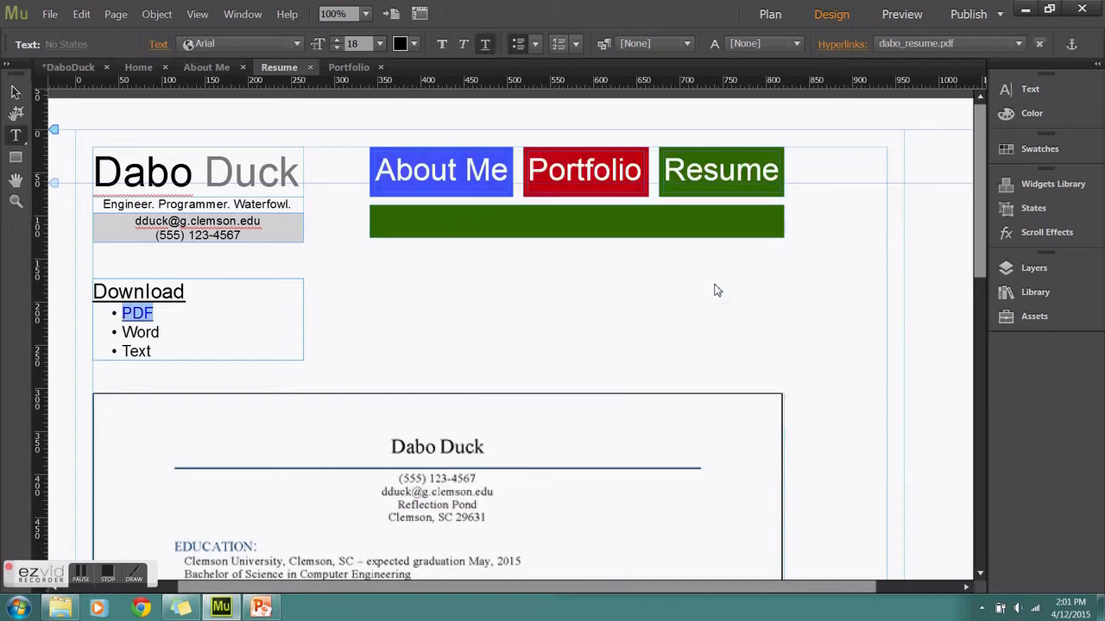
Link Word to dabo_resume.docx and Text to daboresume.txt
{"action": "left_click_drag", "start_coordinate": [164, 332], "coordinate": [126, 340]}
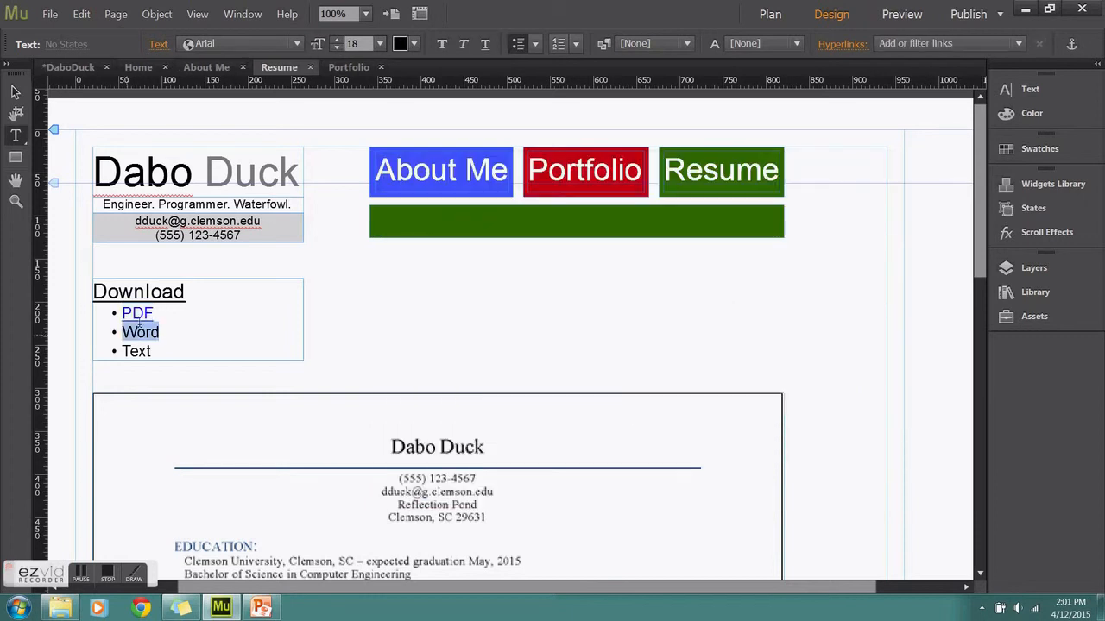
{"action": "left_click", "coordinate": [1018, 43]}
{"action": "left_click", "coordinate": [914, 235]}
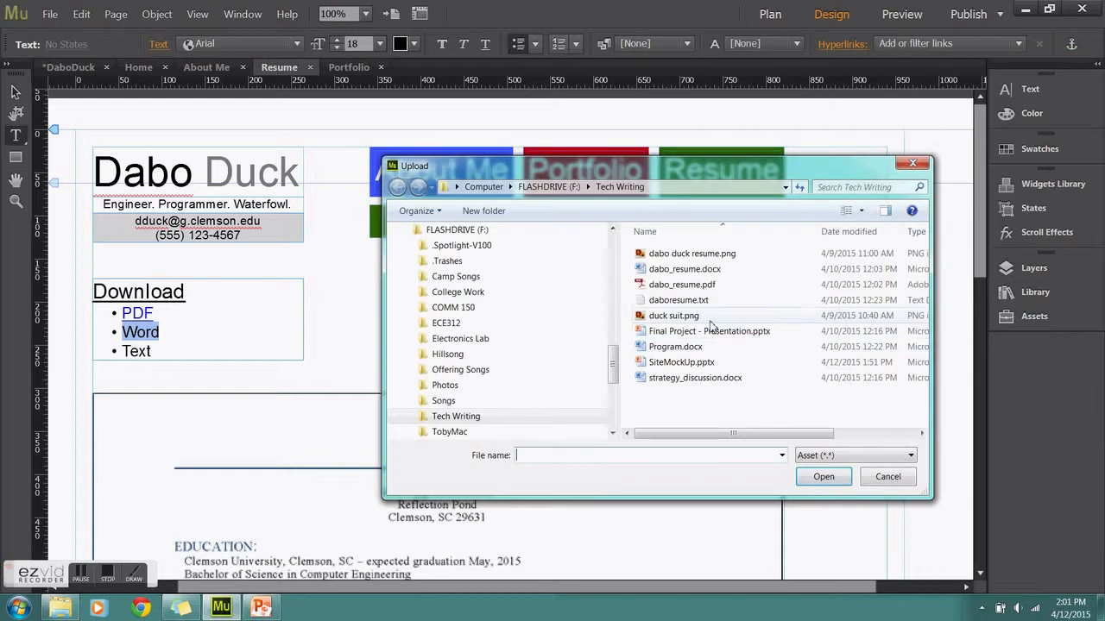
{"action": "double_click", "coordinate": [685, 269]}
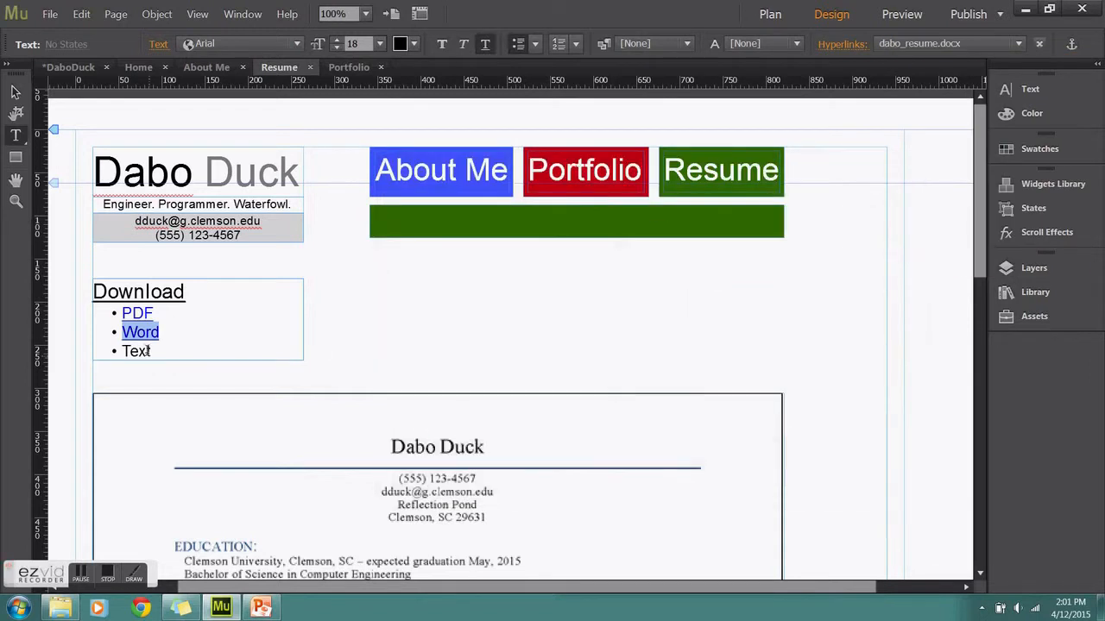
{"action": "left_click_drag", "start_coordinate": [151, 350], "coordinate": [121, 351]}
{"action": "left_click", "coordinate": [914, 47]}
{"action": "left_click", "coordinate": [915, 236]}
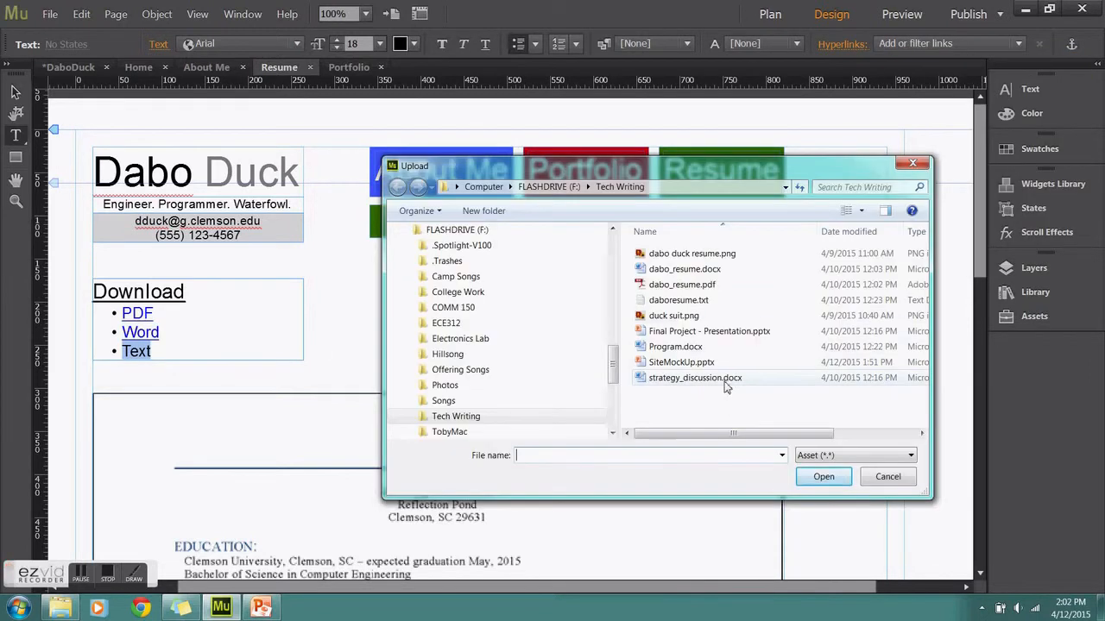
{"action": "double_click", "coordinate": [678, 301]}
{"action": "key", "text": "Escape"}
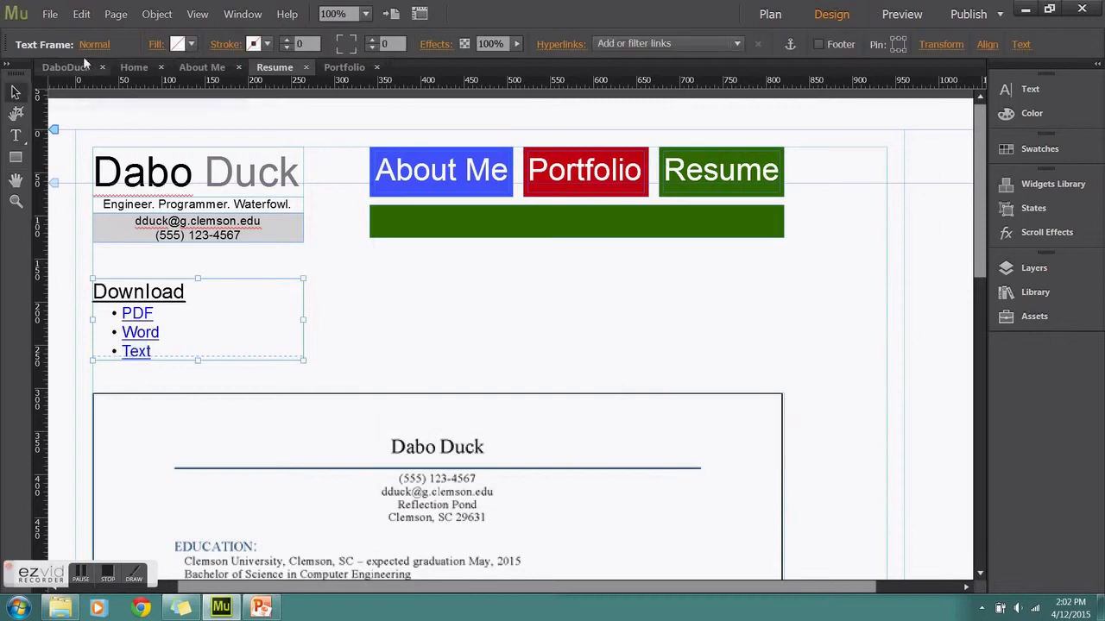
{"action": "left_click", "coordinate": [50, 14]}
Preview the site, open the Resume page's PDF link, scroll the résumé, then close Internet Explorer
{"action": "left_click", "coordinate": [131, 247]}
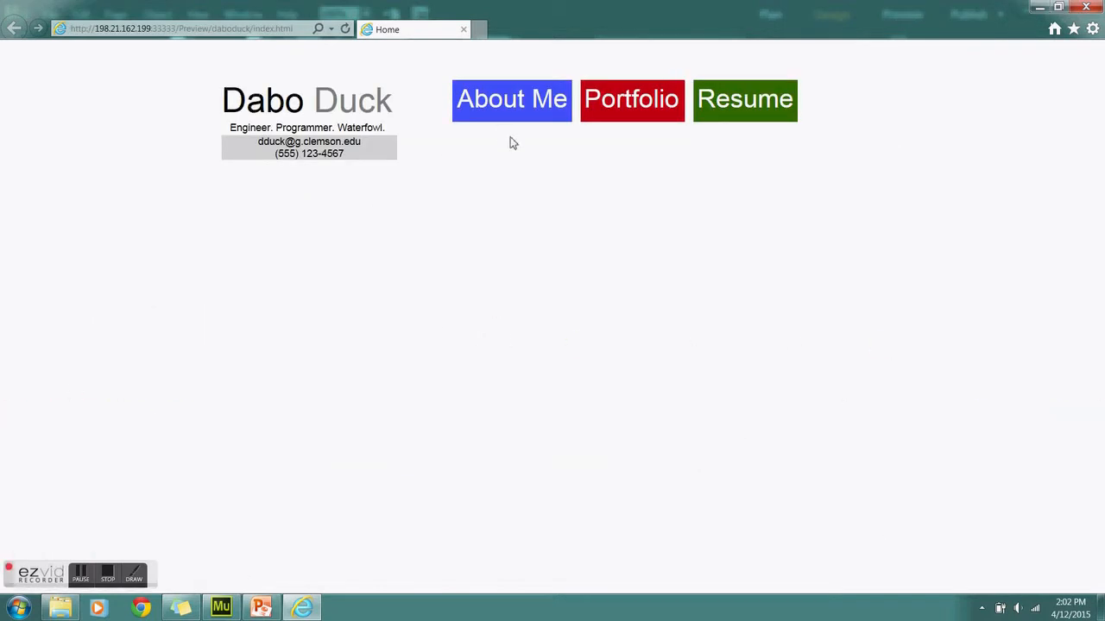
{"action": "left_click", "coordinate": [765, 99]}
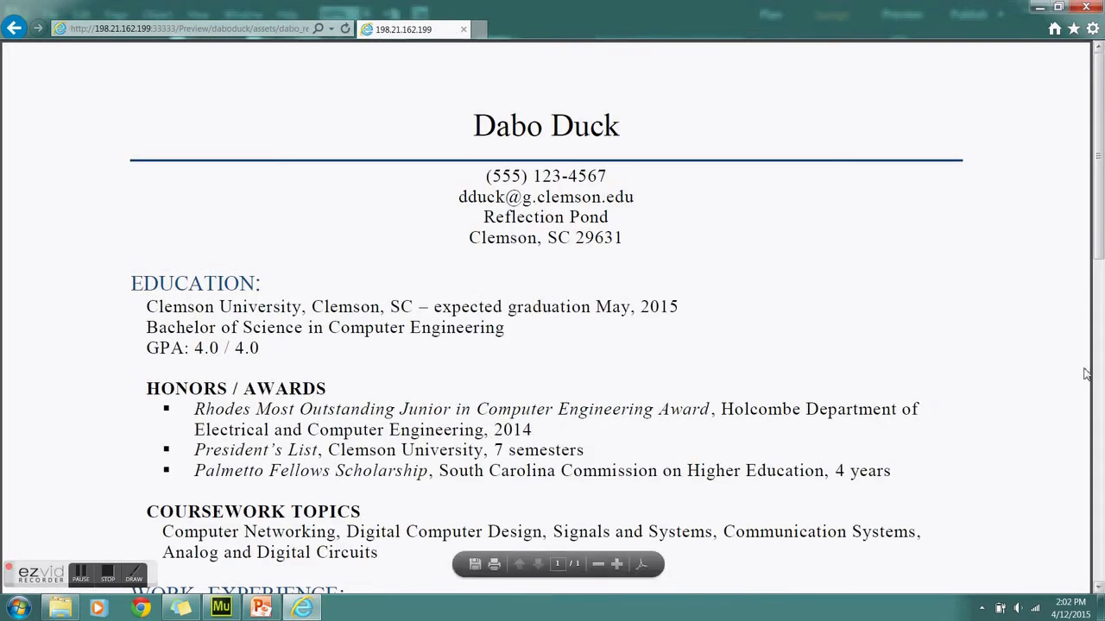
{"action": "left_click_drag", "start_coordinate": [1101, 242], "coordinate": [1101, 546]}
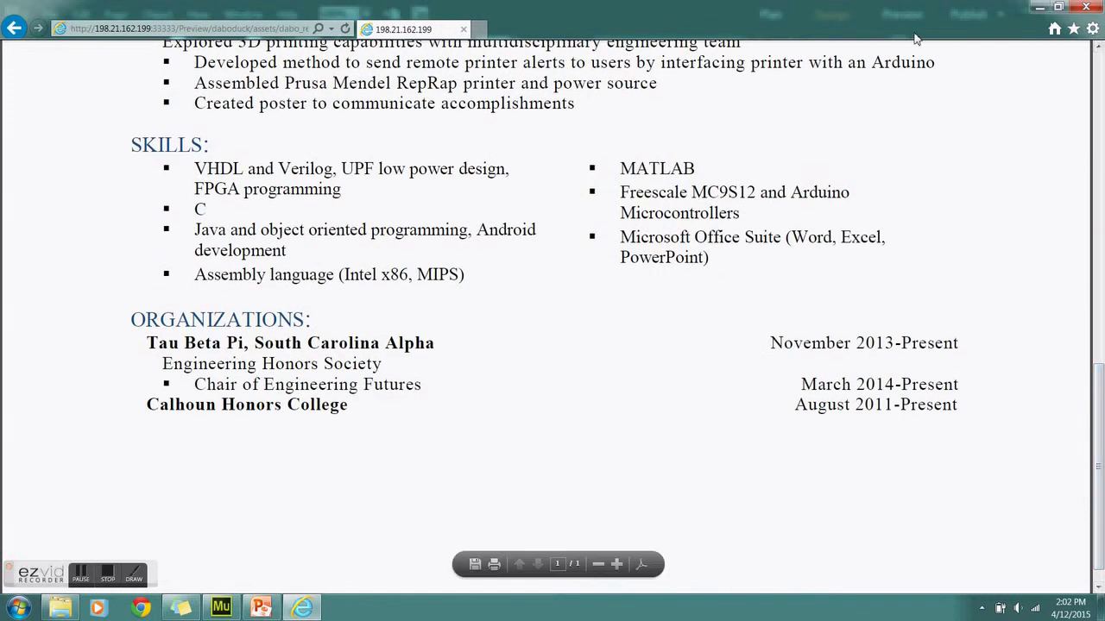
{"action": "left_click", "coordinate": [1087, 7]}
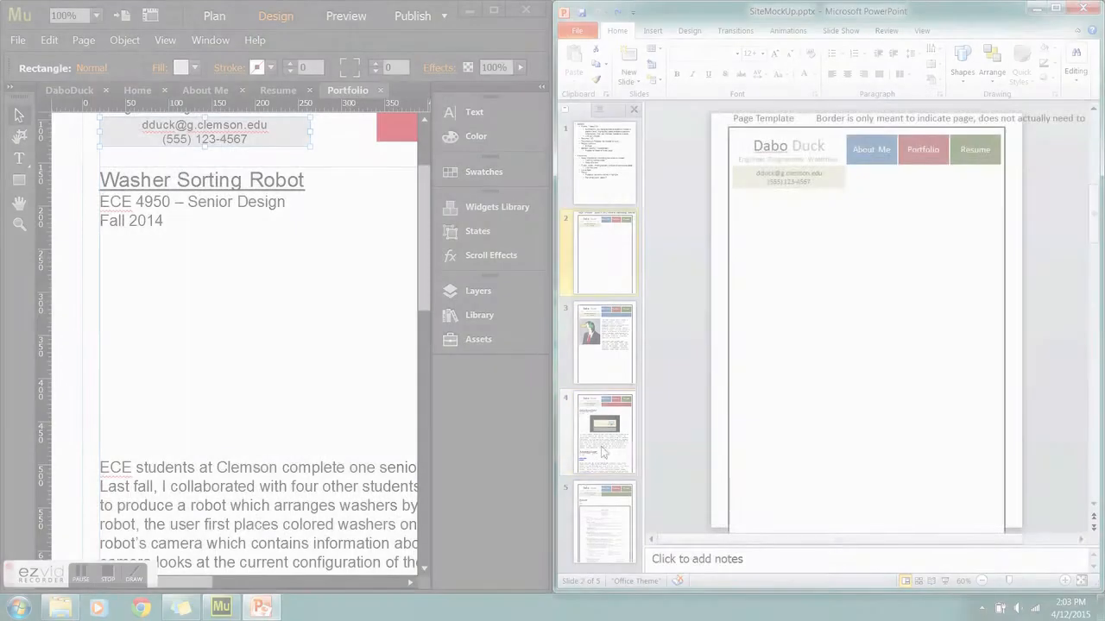
Open the Washer Bot YouTube video from slide 4's robot picture and dock it on the right half
{"action": "left_click", "coordinate": [603, 453]}
{"action": "left_click", "coordinate": [871, 274]}
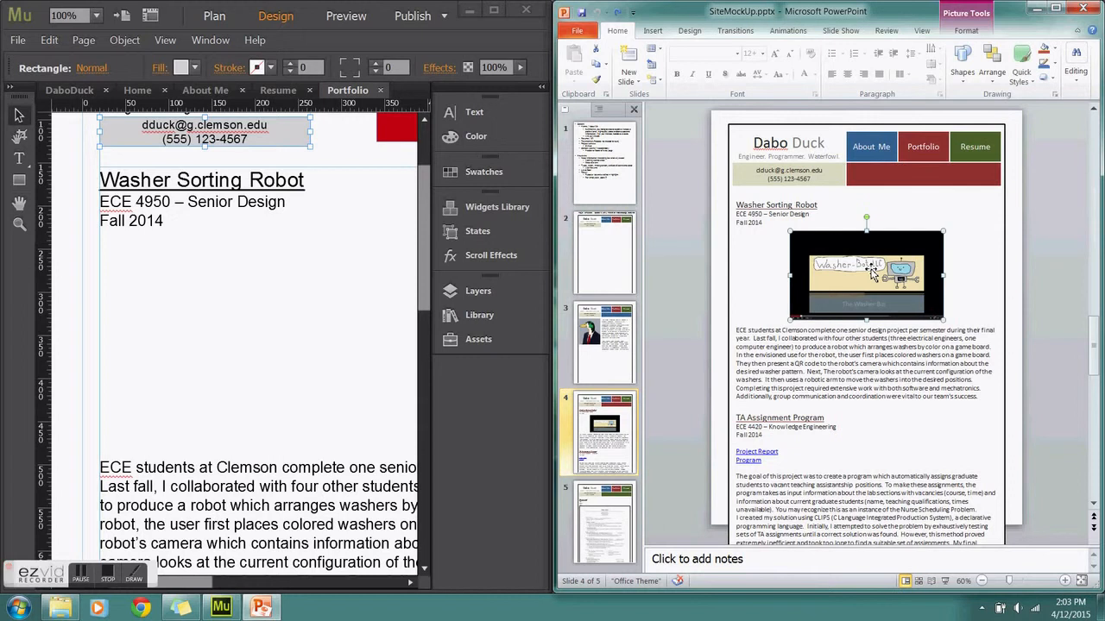
{"action": "right_click", "coordinate": [871, 270]}
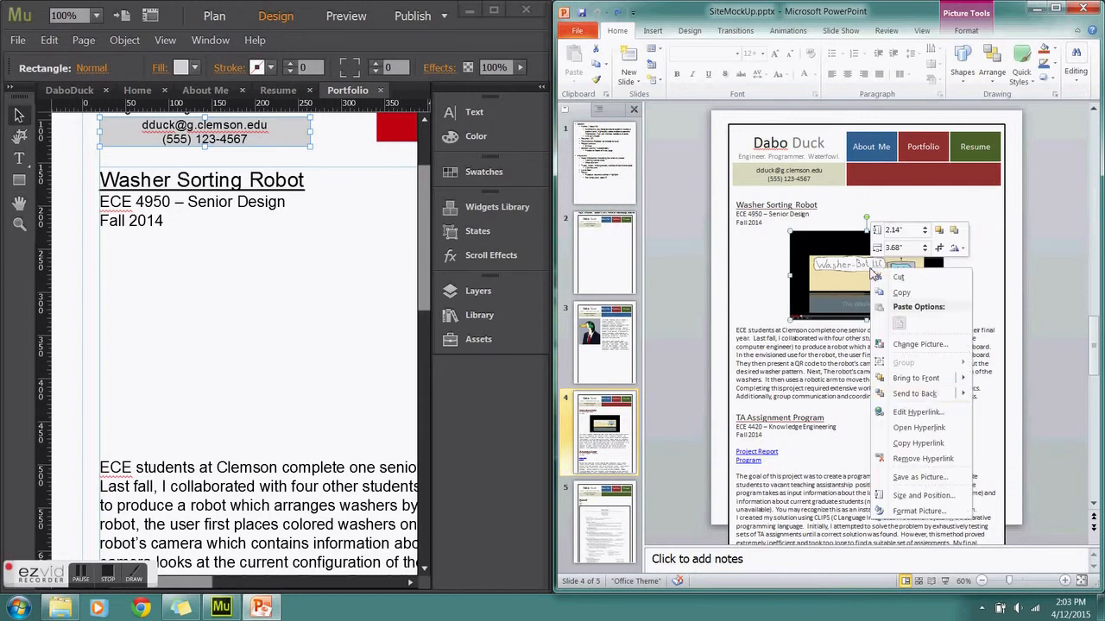
{"action": "left_click", "coordinate": [919, 427]}
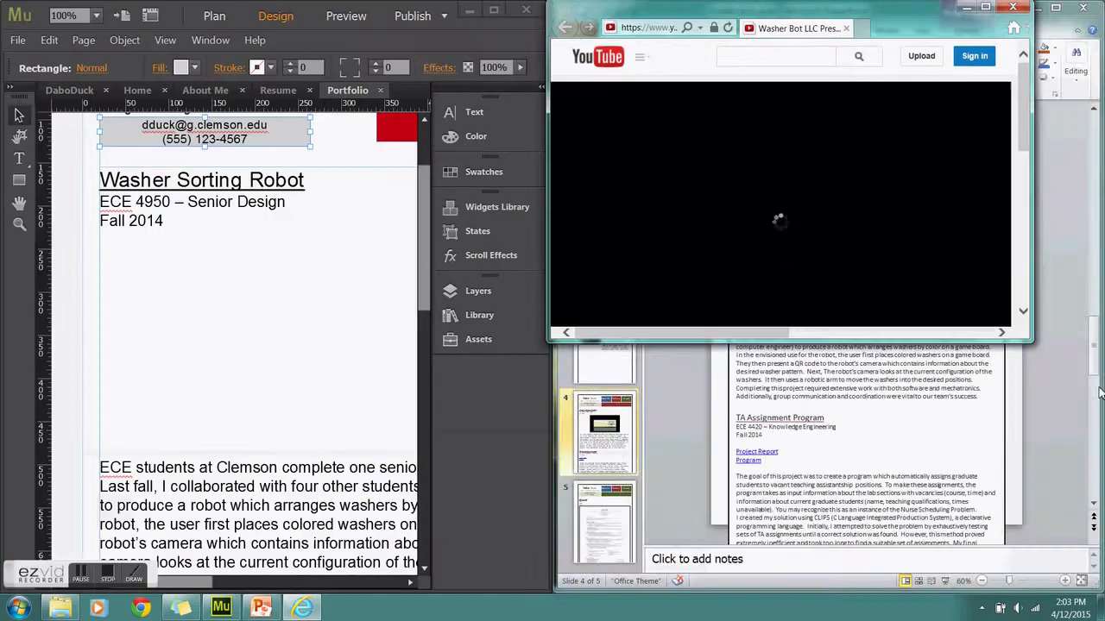
{"action": "left_click_drag", "start_coordinate": [1101, 393], "coordinate": [1104, 394]}
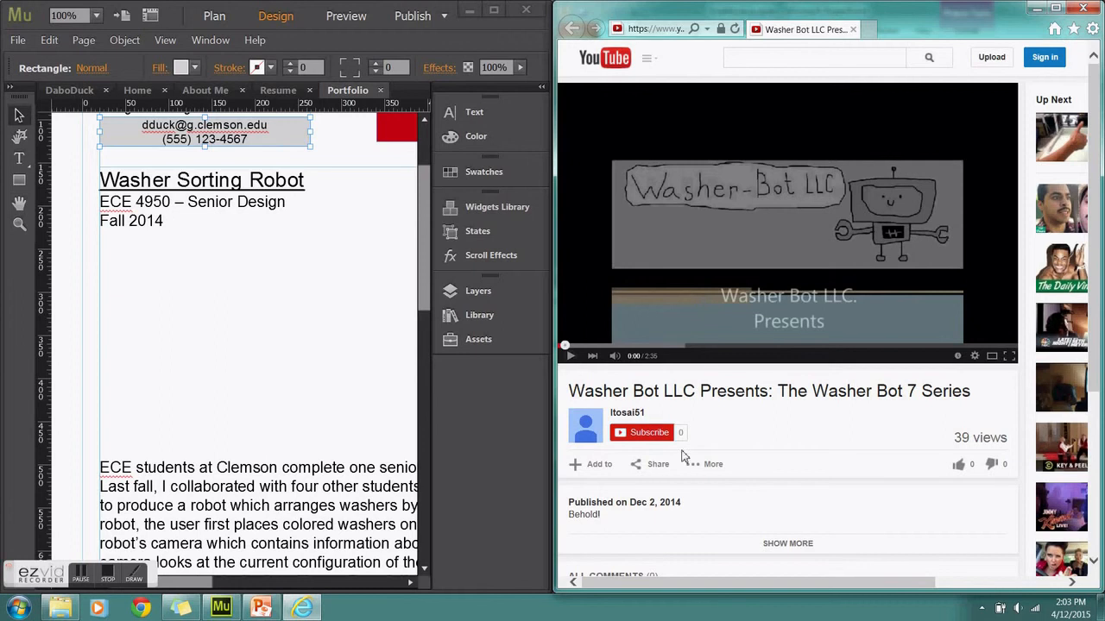
Set the video's embed code to 480×360 with suggested videos off, and select the code
{"action": "left_click", "coordinate": [646, 464]}
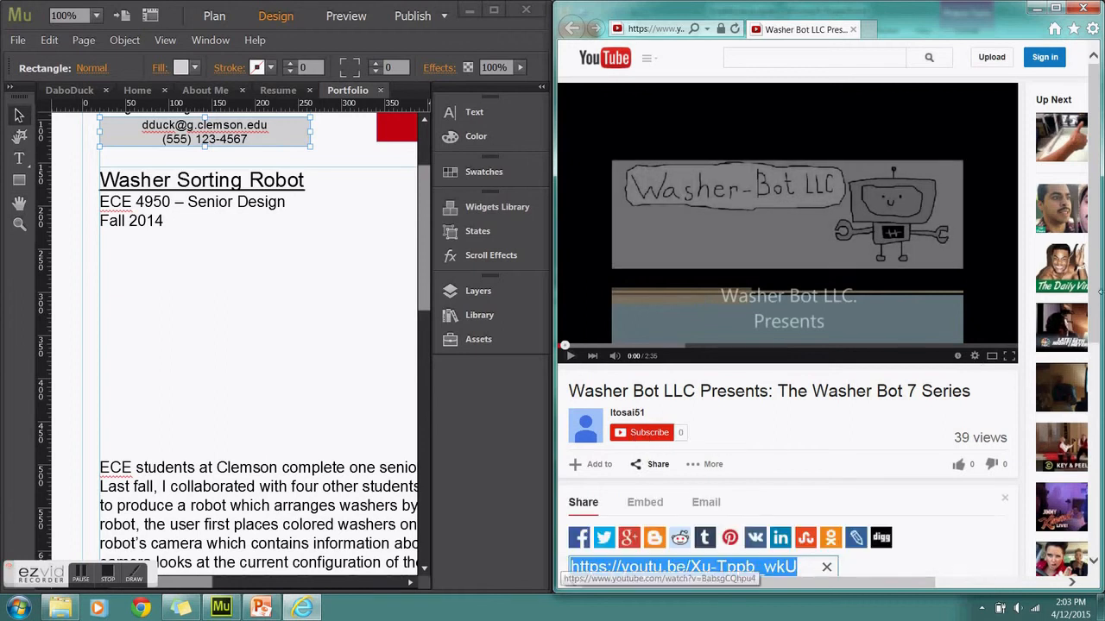
{"action": "left_click_drag", "start_coordinate": [1094, 309], "coordinate": [1090, 414]}
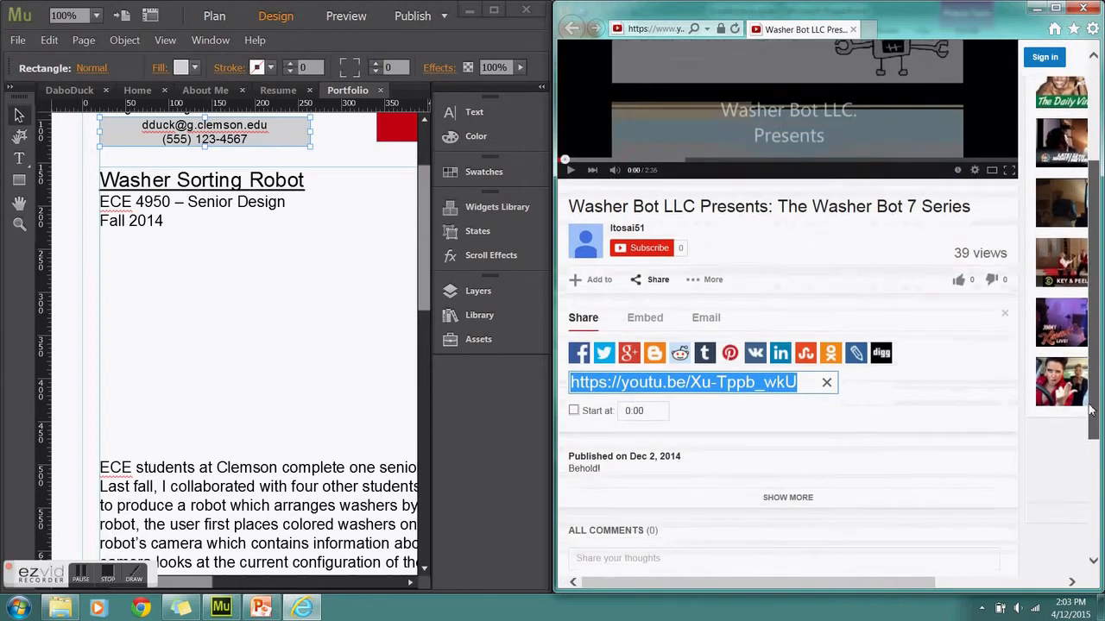
{"action": "left_click", "coordinate": [654, 308]}
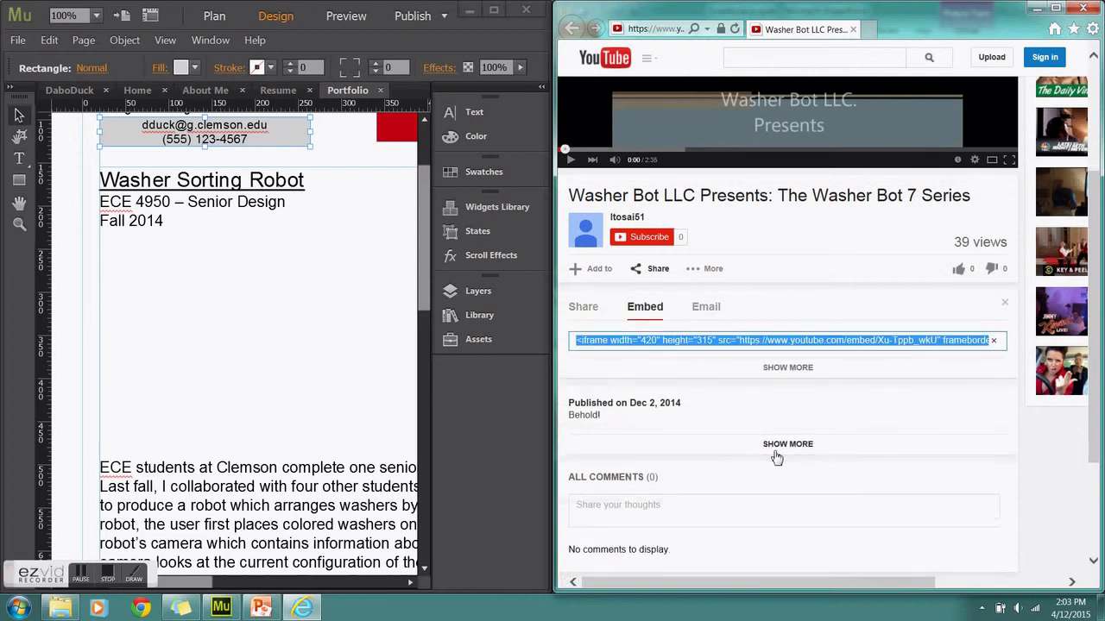
{"action": "left_click", "coordinate": [783, 381]}
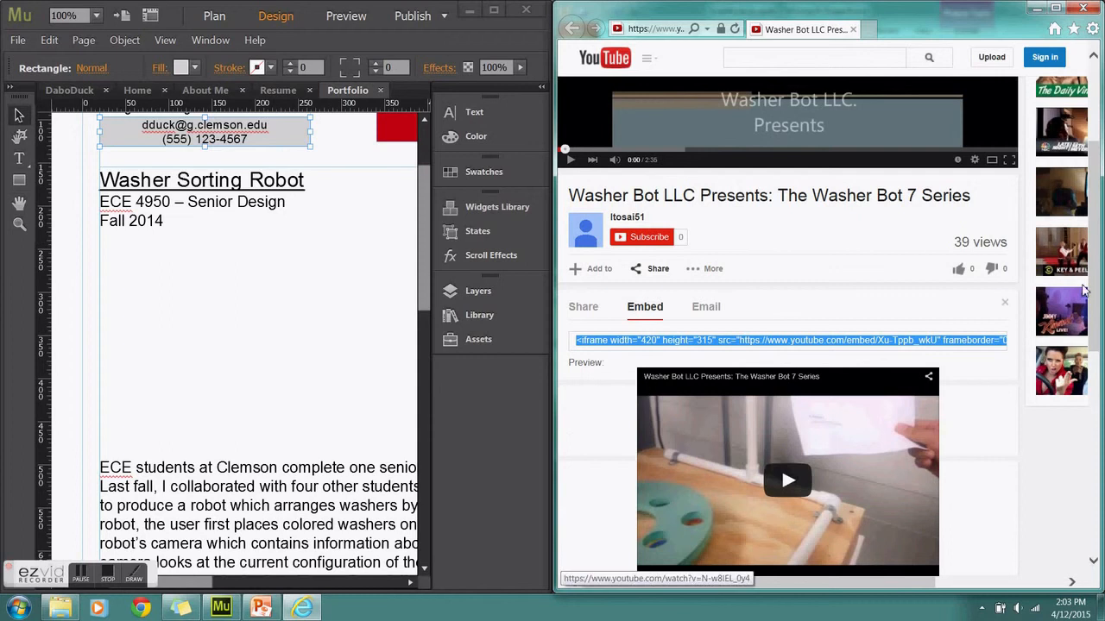
{"action": "left_click_drag", "start_coordinate": [1096, 294], "coordinate": [1094, 361]}
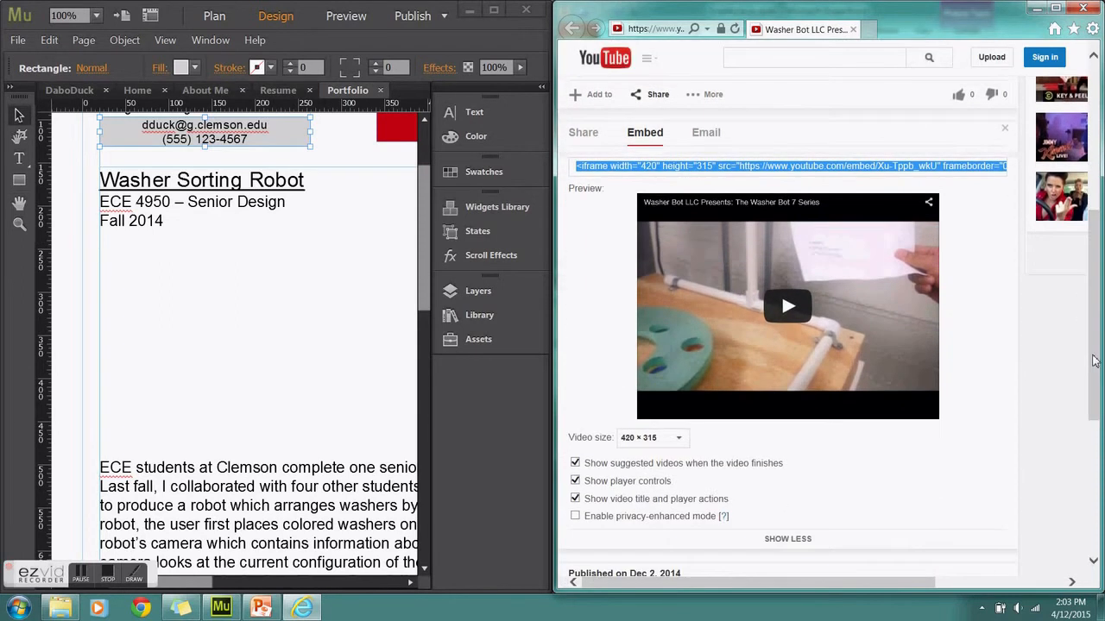
{"action": "left_click", "coordinate": [671, 444]}
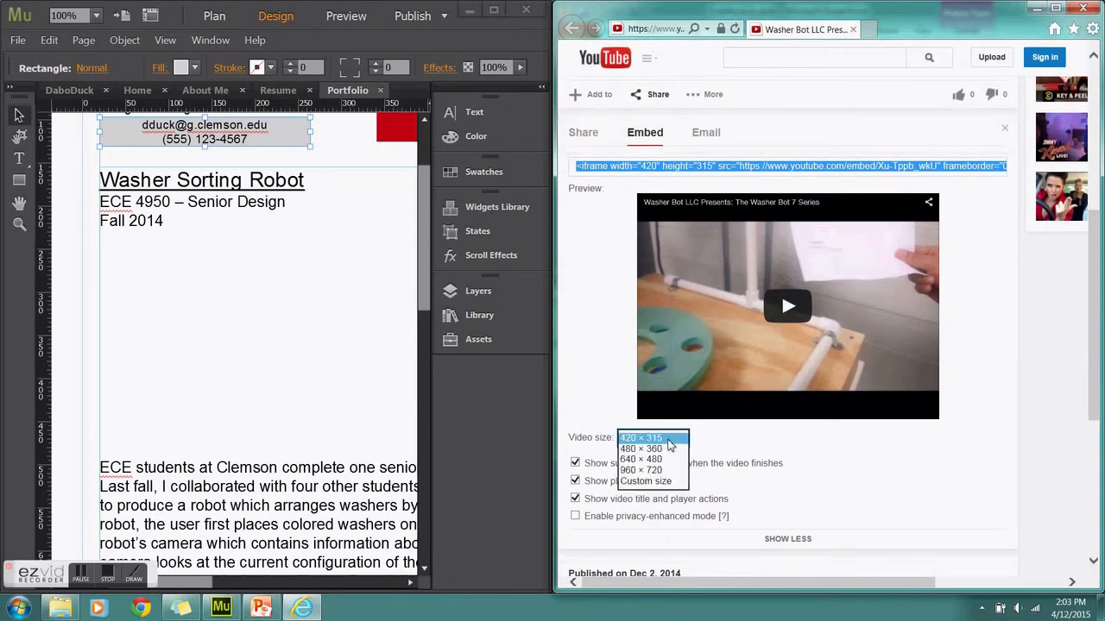
{"action": "left_click", "coordinate": [670, 455]}
{"action": "key", "text": "Down"}
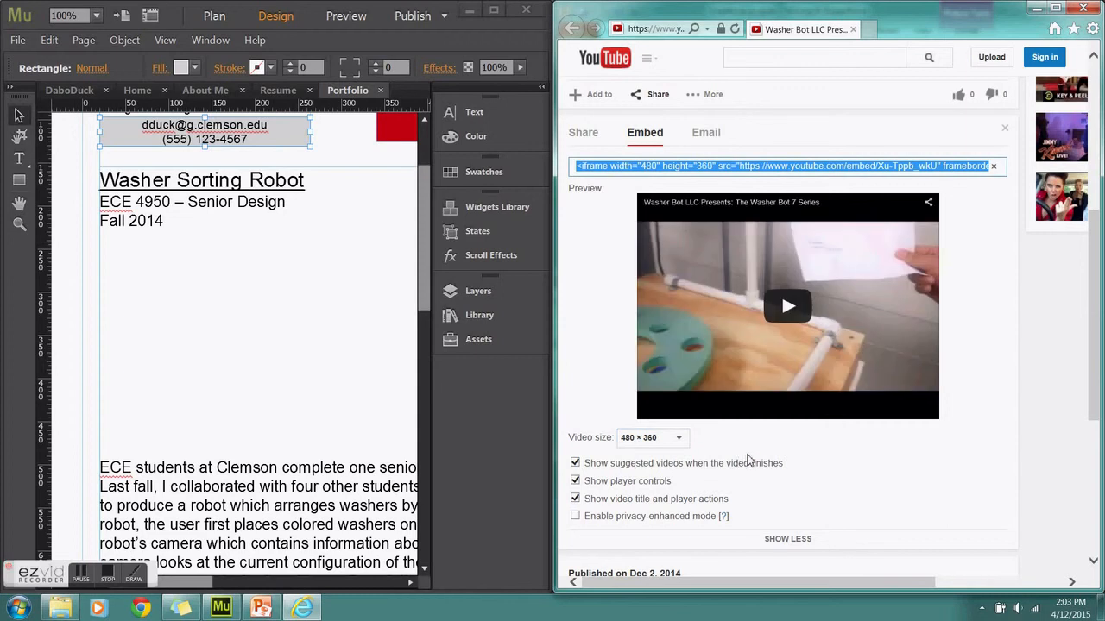
{"action": "left_click", "coordinate": [576, 464]}
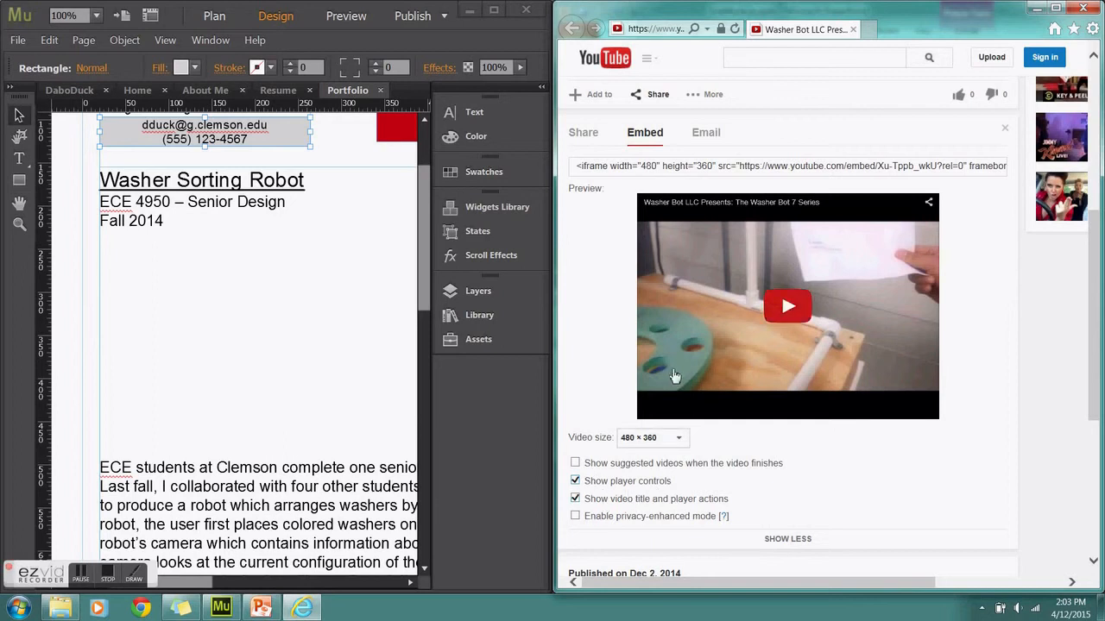
{"action": "left_click", "coordinate": [716, 173]}
{"action": "left_click", "coordinate": [716, 173]}
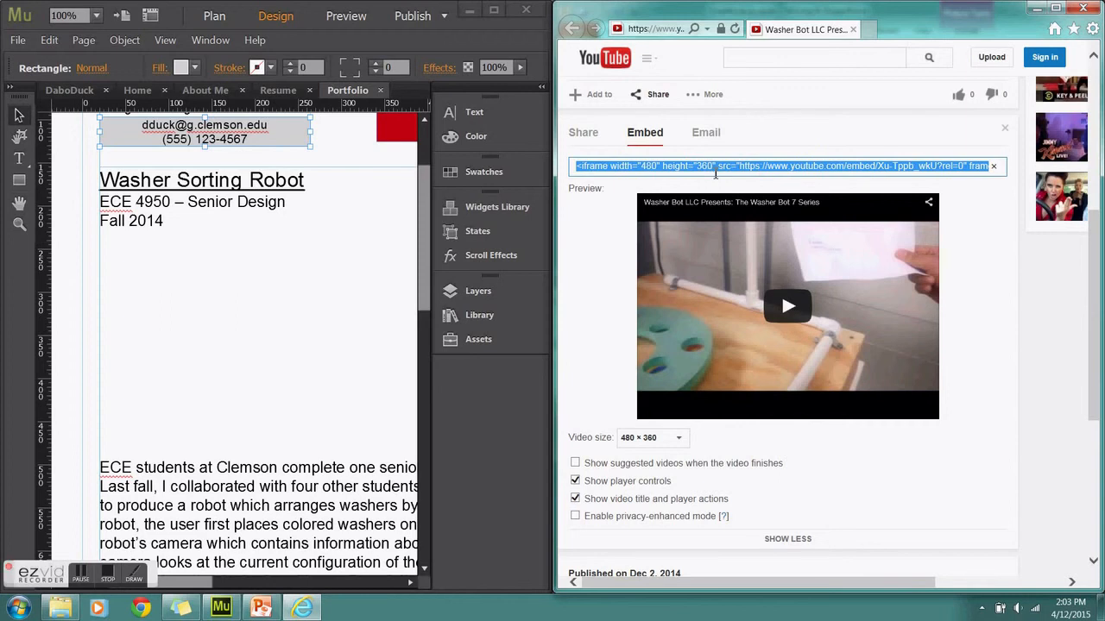
Paste the YouTube embed code onto the Portfolio page under the Washer Sorting Robot heading
{"action": "left_click", "coordinate": [168, 293]}
{"action": "right_click", "coordinate": [166, 293]}
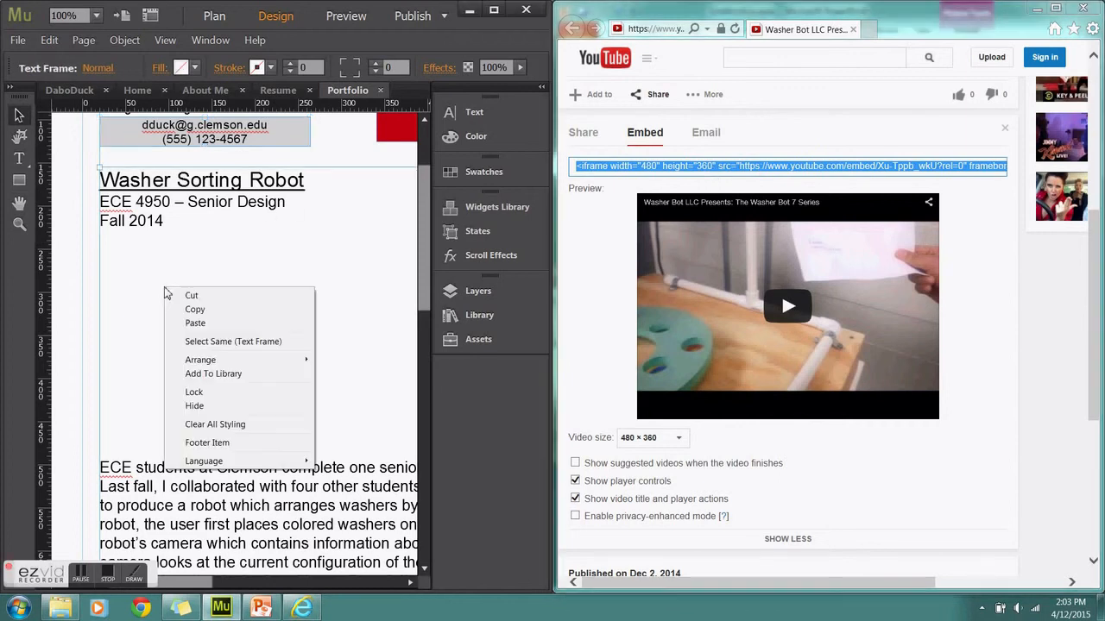
{"action": "left_click", "coordinate": [195, 323]}
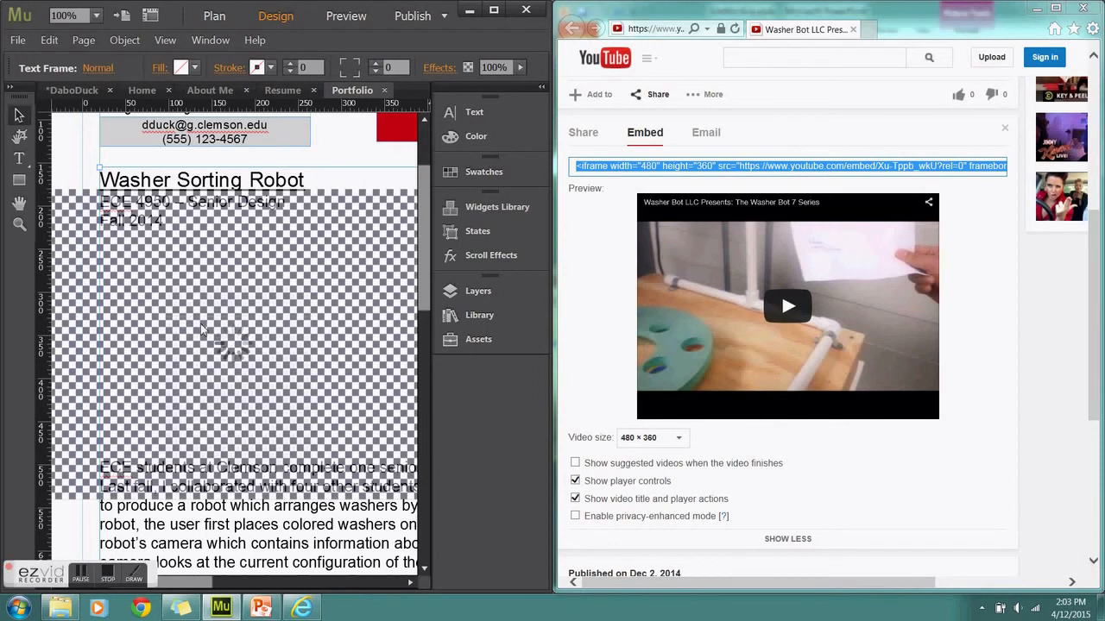
Maximize the Muse window, zoom out to see the whole page, and save the site
{"action": "left_click", "coordinate": [493, 11]}
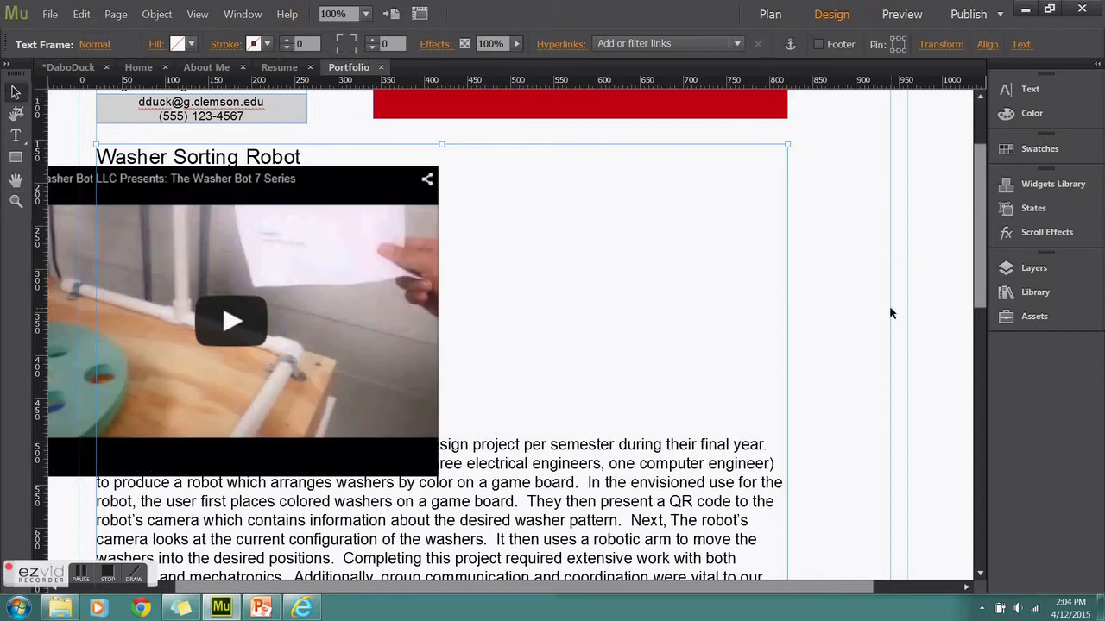
{"action": "key", "text": "ctrl+minus"}
{"action": "left_click", "coordinate": [55, 19]}
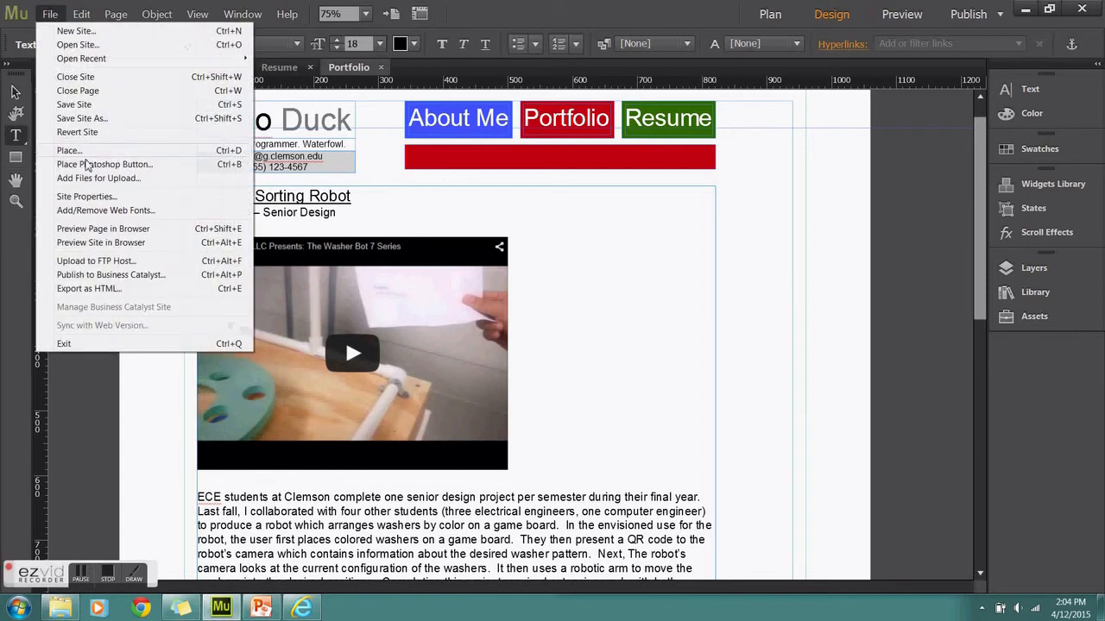
{"action": "left_click", "coordinate": [87, 103]}
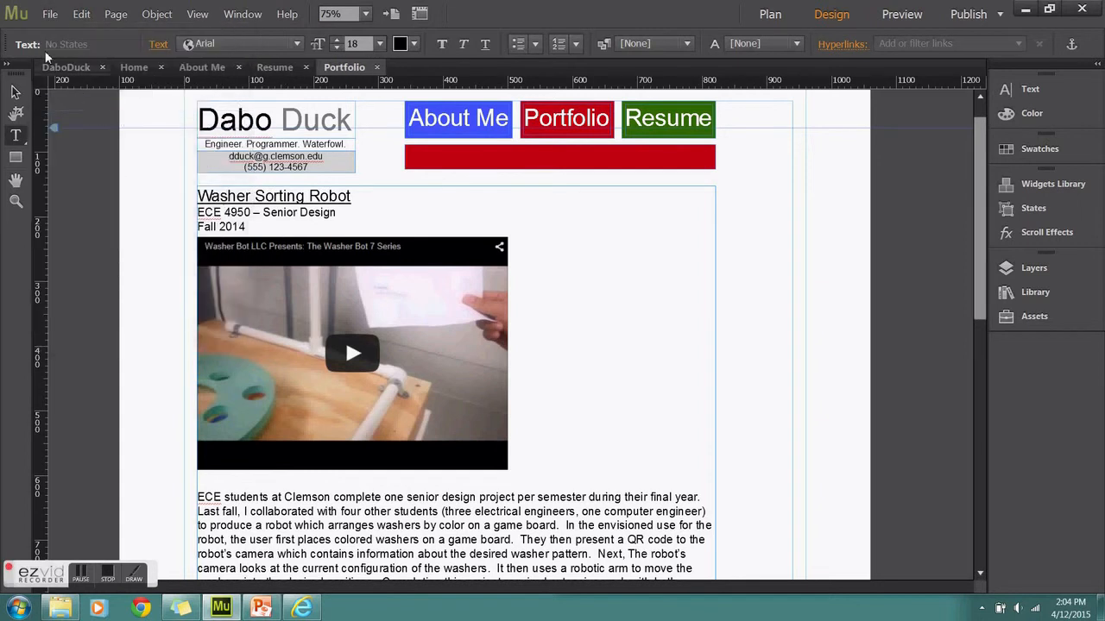
{"action": "left_click", "coordinate": [49, 13]}
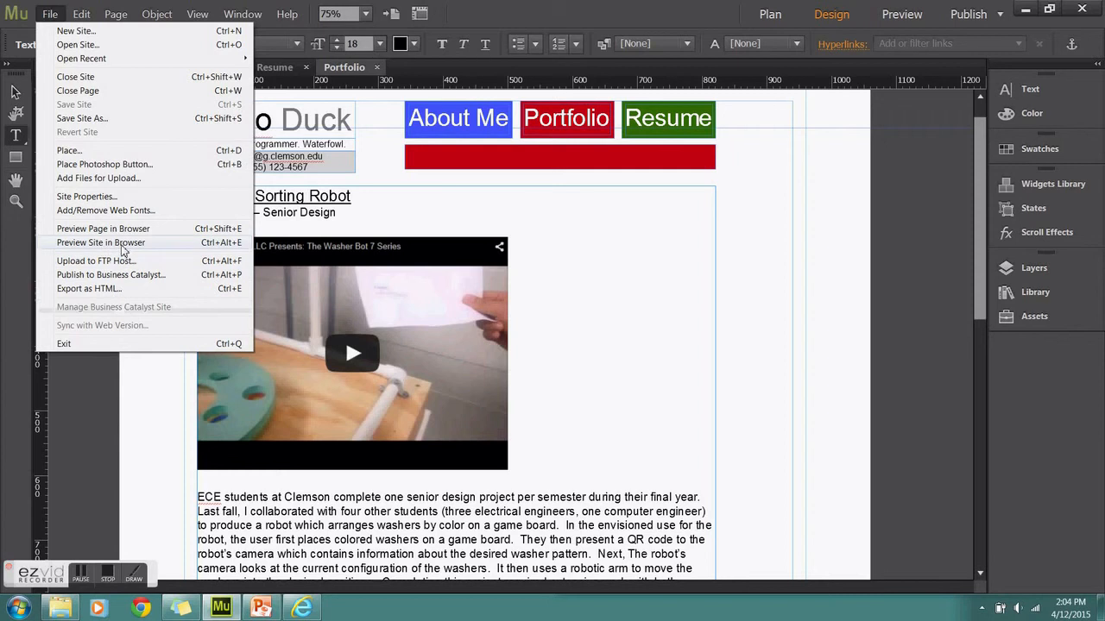
Preview the site in Internet Explorer, play and pause the Washer Bot video, then minimize the browser
{"action": "left_click", "coordinate": [121, 242]}
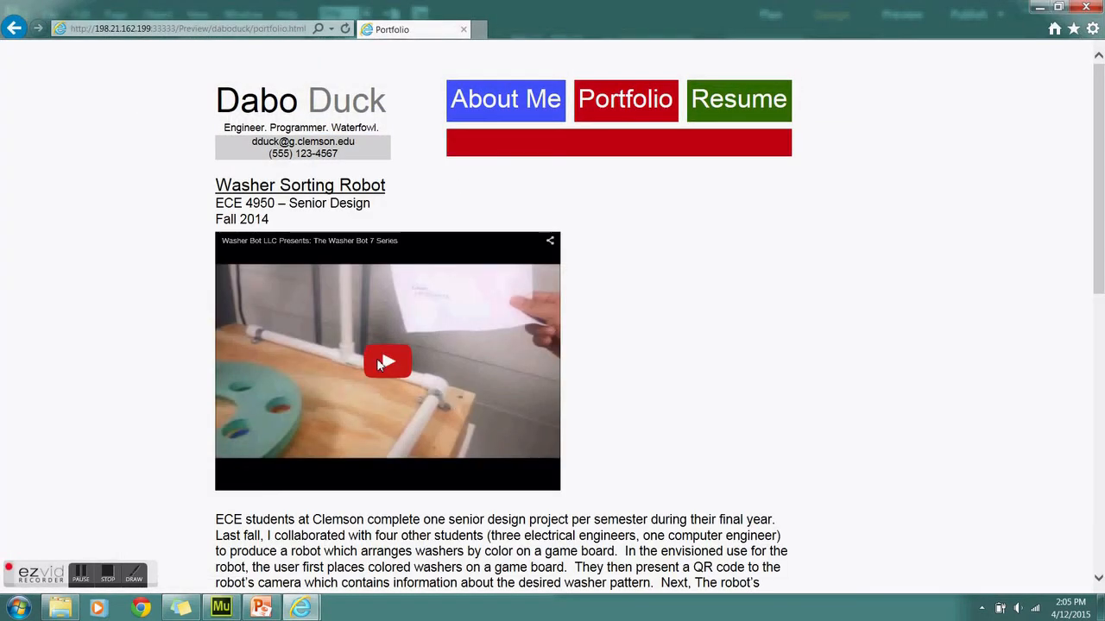
{"action": "left_click", "coordinate": [381, 363]}
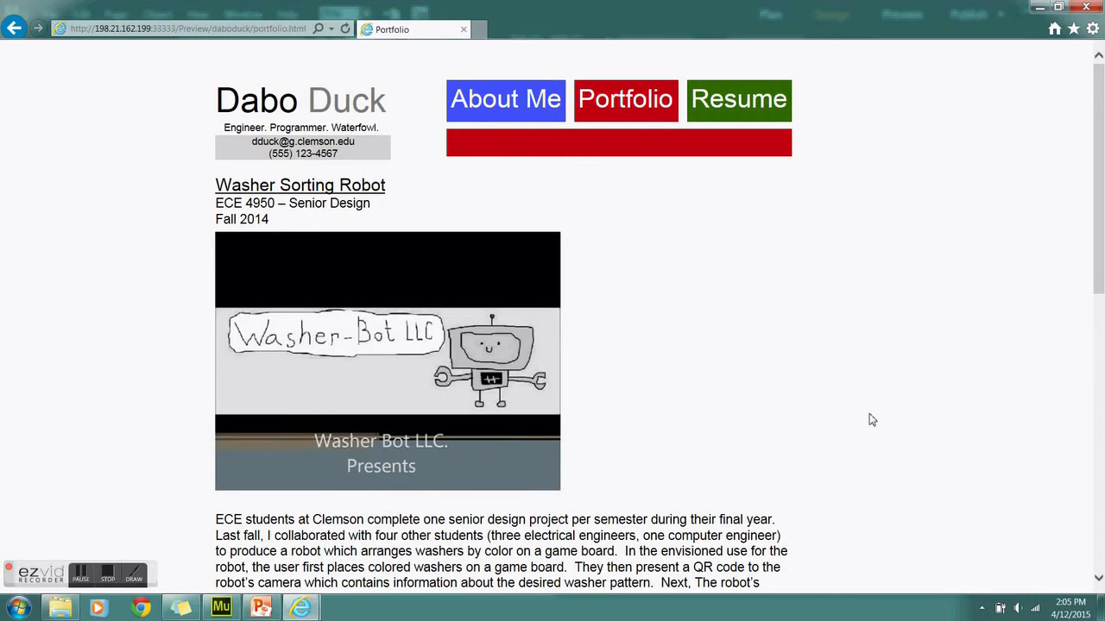
{"action": "left_click", "coordinate": [488, 356]}
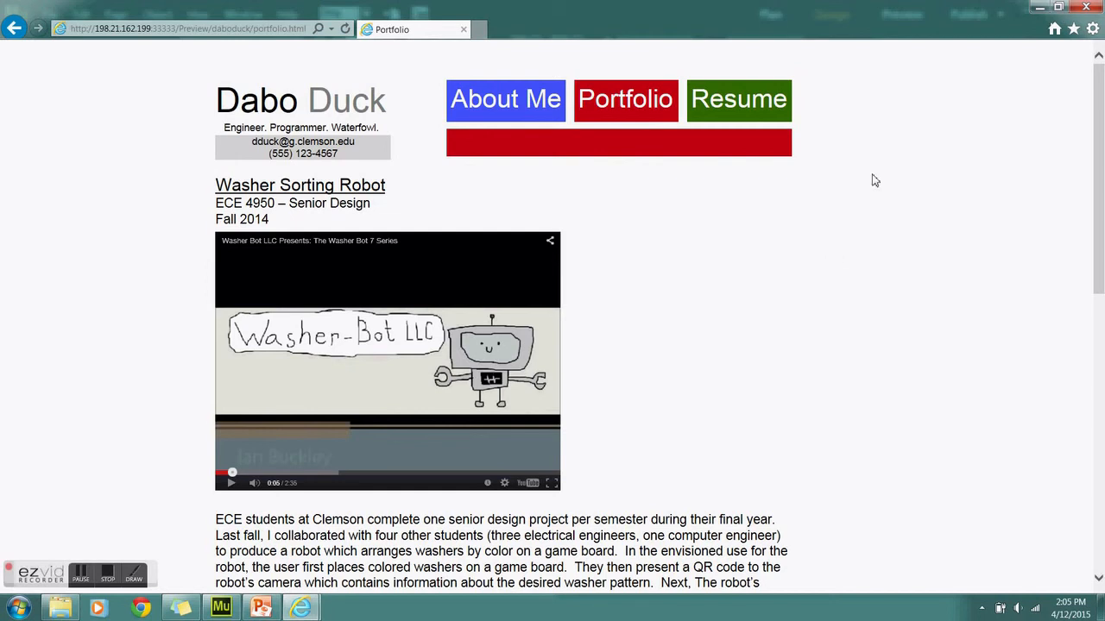
{"action": "left_click", "coordinate": [1040, 7]}
{"action": "left_click_drag", "start_coordinate": [980, 247], "coordinate": [977, 456]}
Link the Project Report text to the file strategy_discussion.docx
{"action": "double_click", "coordinate": [252, 206]}
{"action": "left_click", "coordinate": [246, 208]}
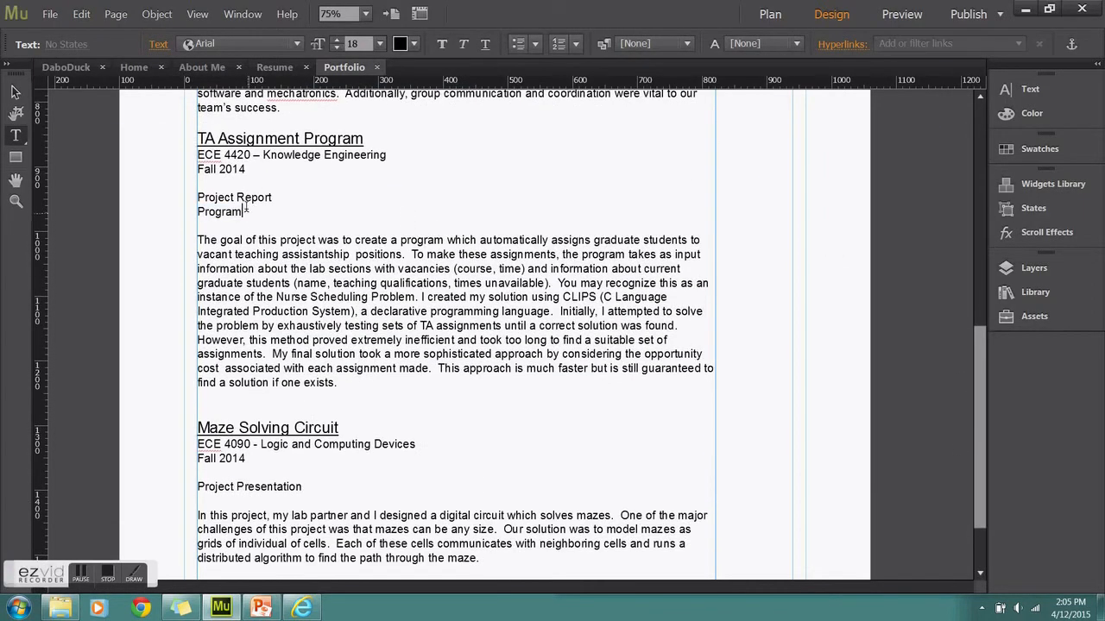
{"action": "left_click_drag", "start_coordinate": [273, 197], "coordinate": [206, 204]}
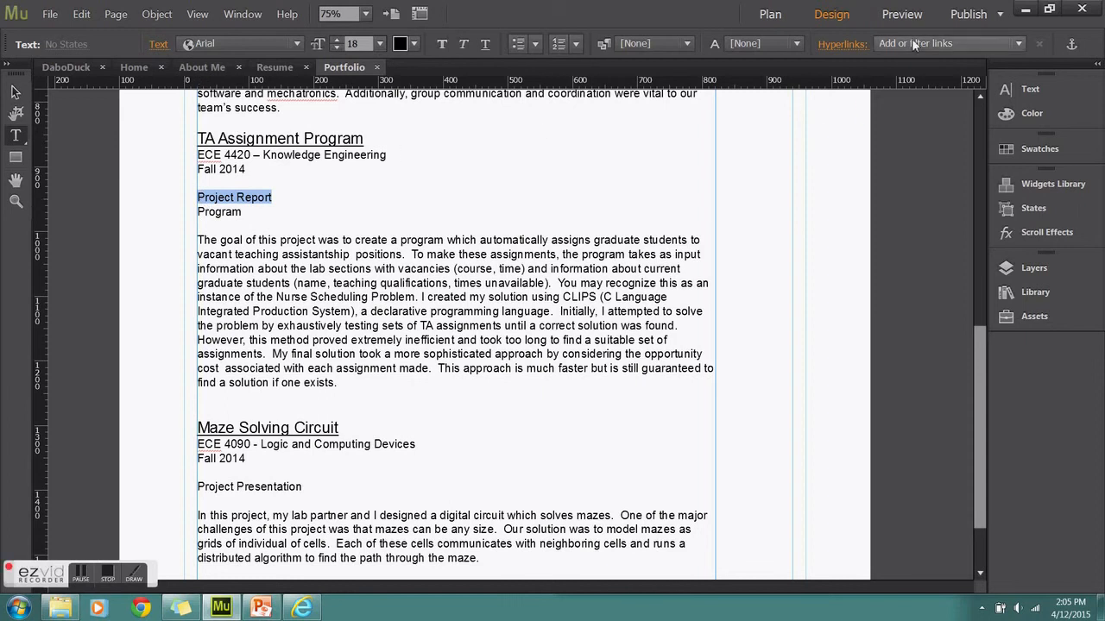
{"action": "left_click", "coordinate": [1018, 43]}
{"action": "left_click", "coordinate": [925, 237]}
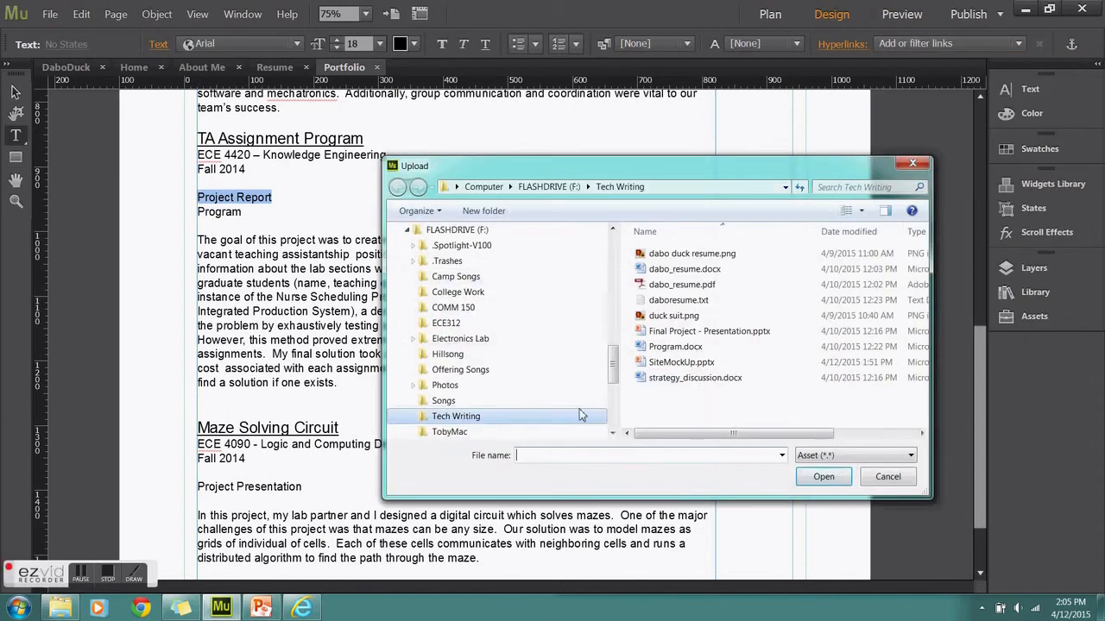
{"action": "double_click", "coordinate": [699, 379]}
Link the Program text to the file Program.docx
{"action": "left_click_drag", "start_coordinate": [240, 212], "coordinate": [199, 212]}
{"action": "left_click", "coordinate": [915, 43]}
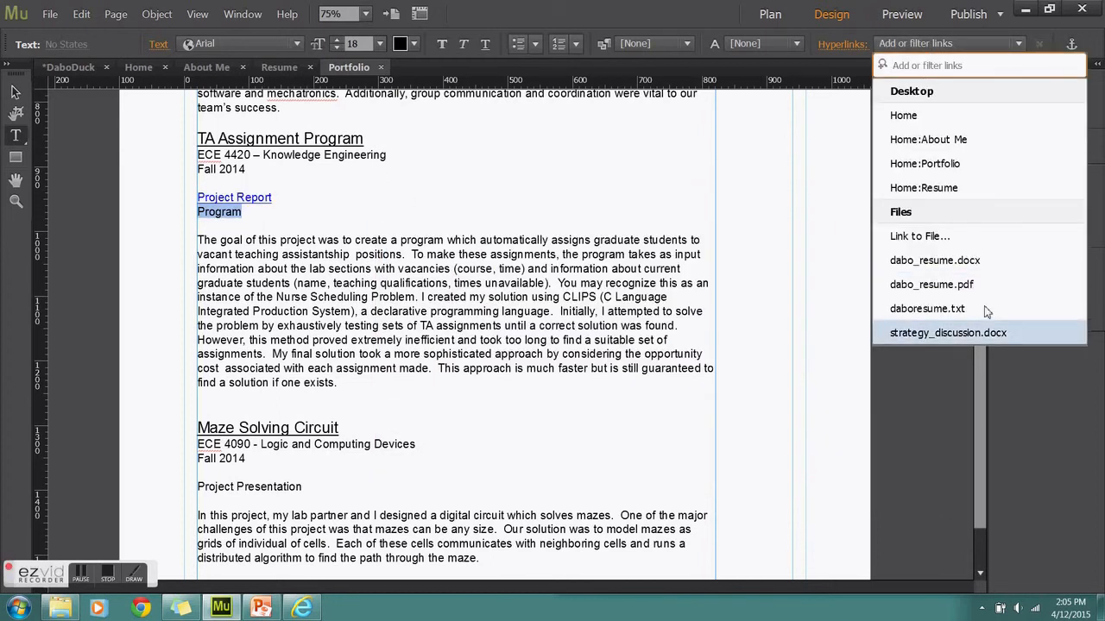
{"action": "left_click", "coordinate": [919, 236]}
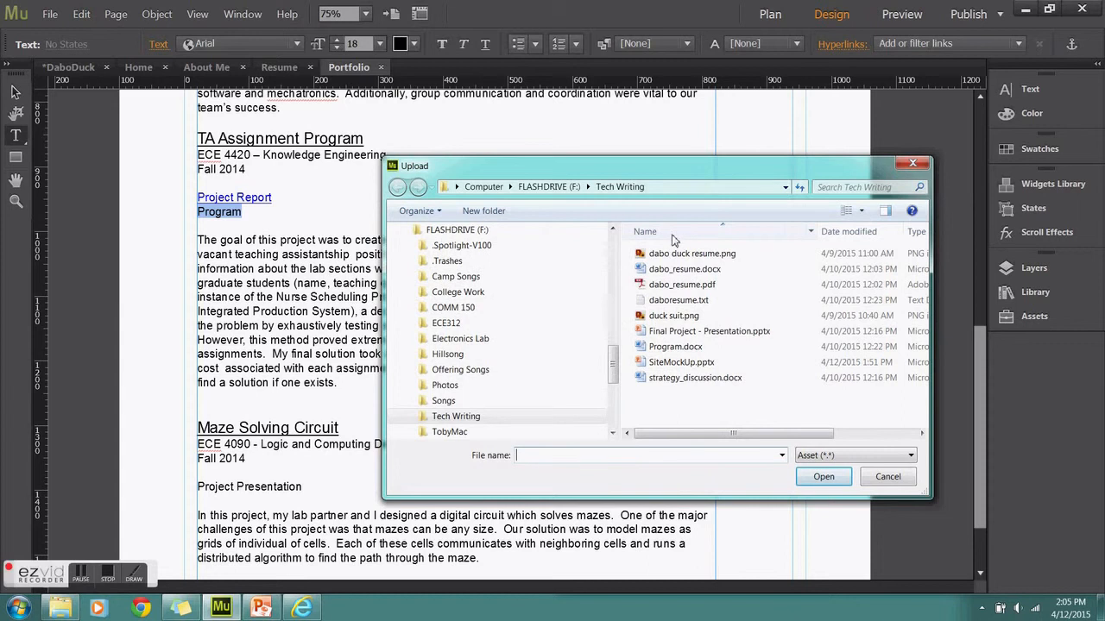
{"action": "double_click", "coordinate": [680, 353]}
Link the Project Presentation text to Final Project - Presentation.pptx
{"action": "scroll", "coordinate": [307, 425], "scroll_direction": "down", "scroll_amount": 1}
{"action": "left_click", "coordinate": [307, 424]}
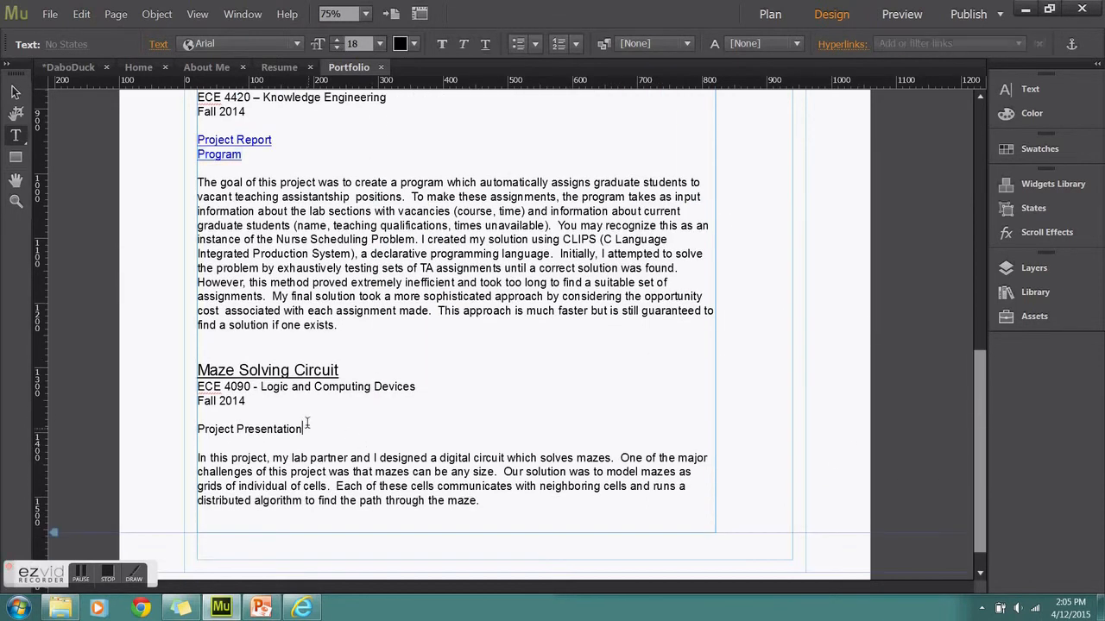
{"action": "left_click_drag", "start_coordinate": [306, 425], "coordinate": [209, 433]}
{"action": "left_click", "coordinate": [949, 43]}
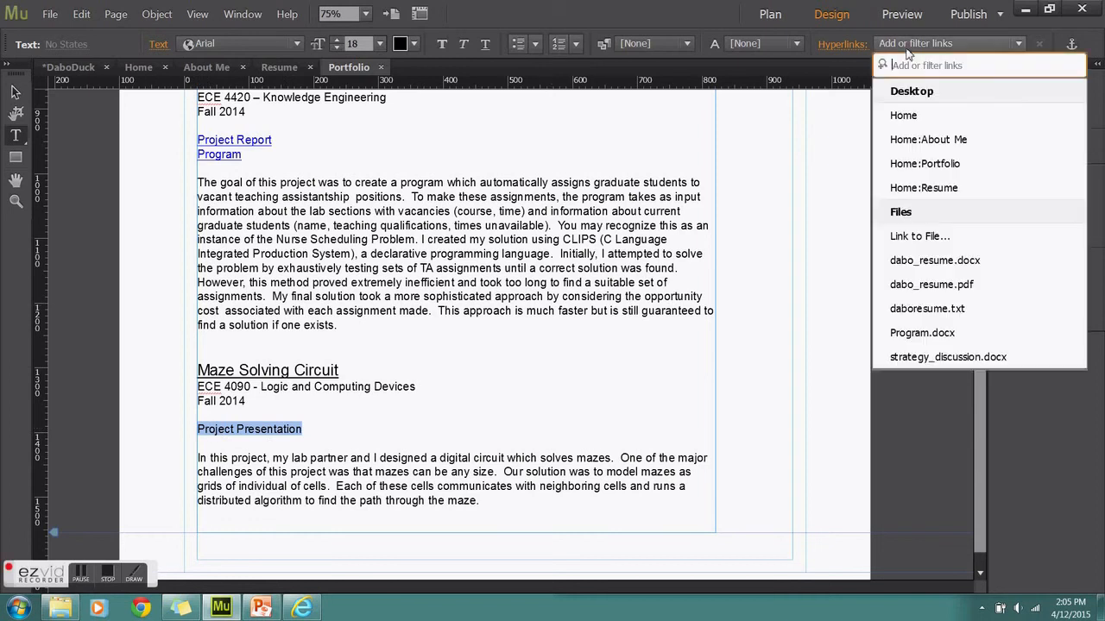
{"action": "left_click", "coordinate": [911, 237]}
{"action": "double_click", "coordinate": [686, 332]}
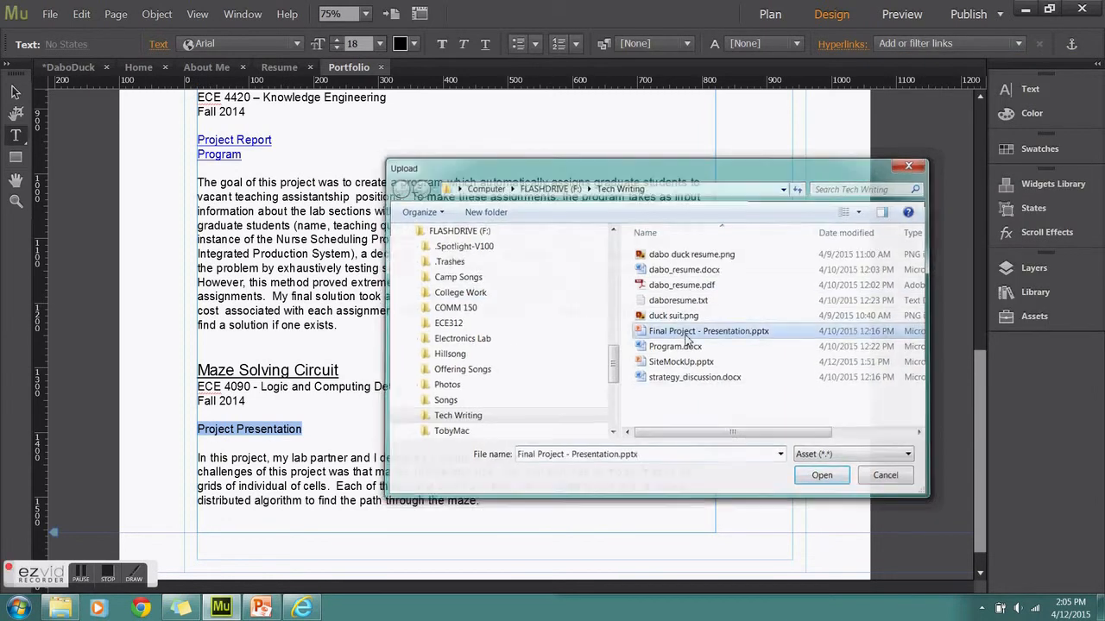
Save the site from the File menu
{"action": "left_click", "coordinate": [51, 15]}
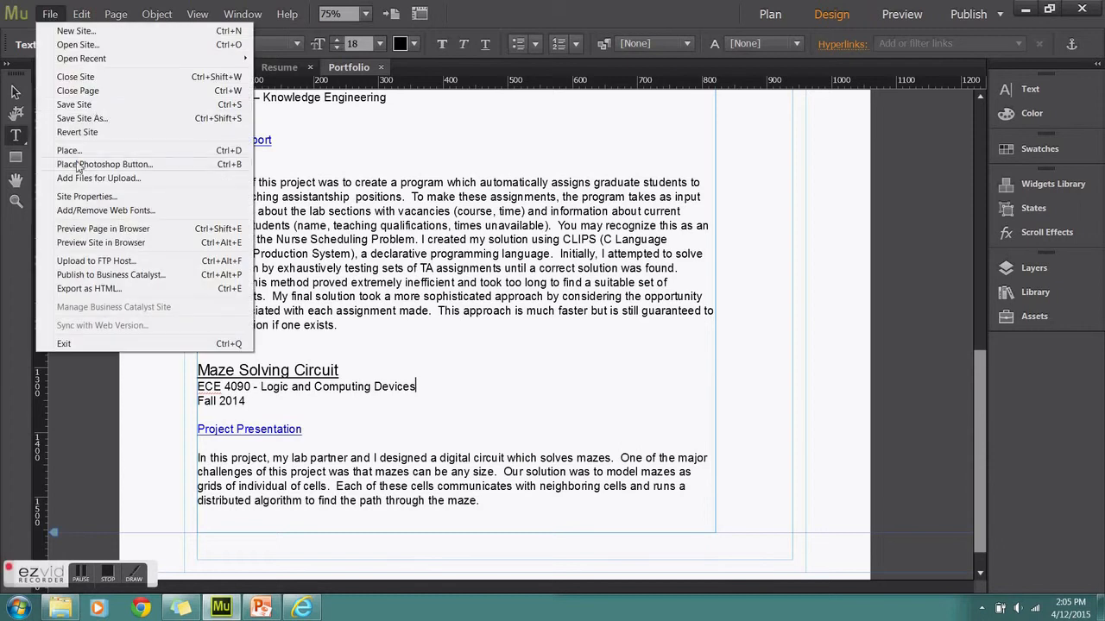
{"action": "left_click", "coordinate": [94, 105]}
{"action": "left_click_drag", "start_coordinate": [980, 462], "coordinate": [968, 219]}
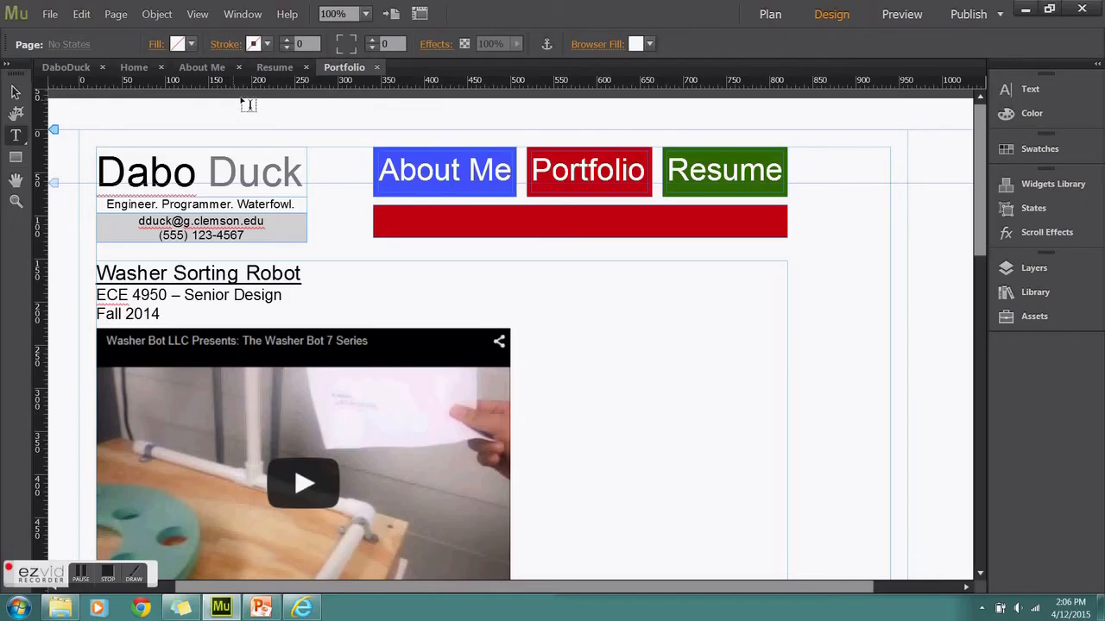
{"action": "left_click", "coordinate": [51, 14]}
Preview the site in the browser, go to Portfolio, and play then pause the robot video
{"action": "left_click", "coordinate": [147, 229]}
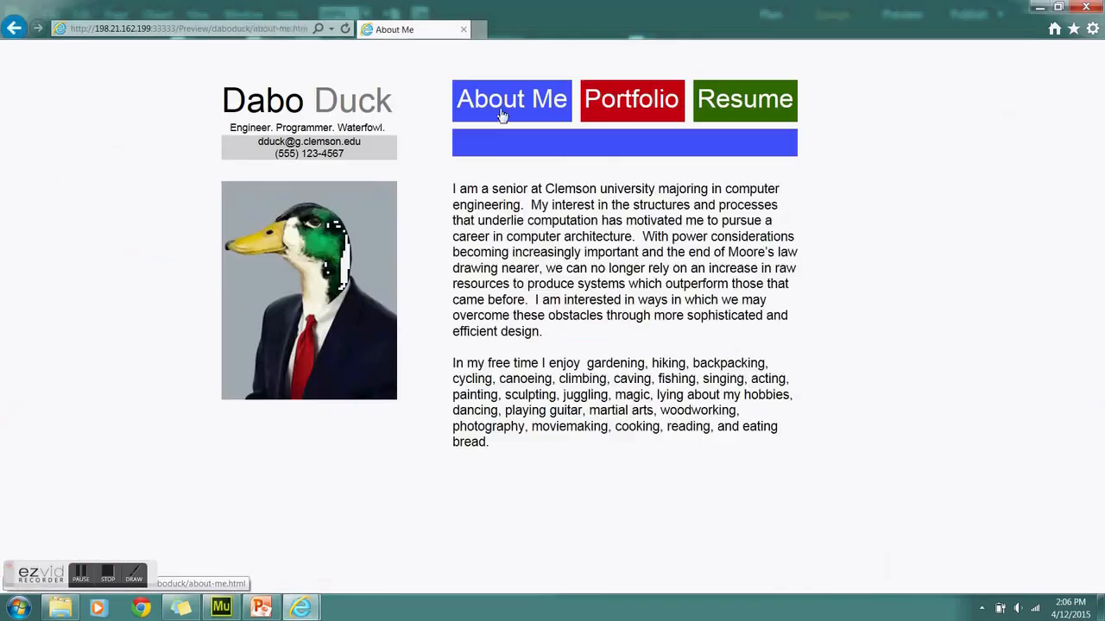
{"action": "left_click", "coordinate": [630, 104]}
{"action": "left_click", "coordinate": [392, 370]}
{"action": "left_click", "coordinate": [394, 373]}
{"action": "scroll", "coordinate": [395, 373], "scroll_direction": "down", "scroll_amount": 5}
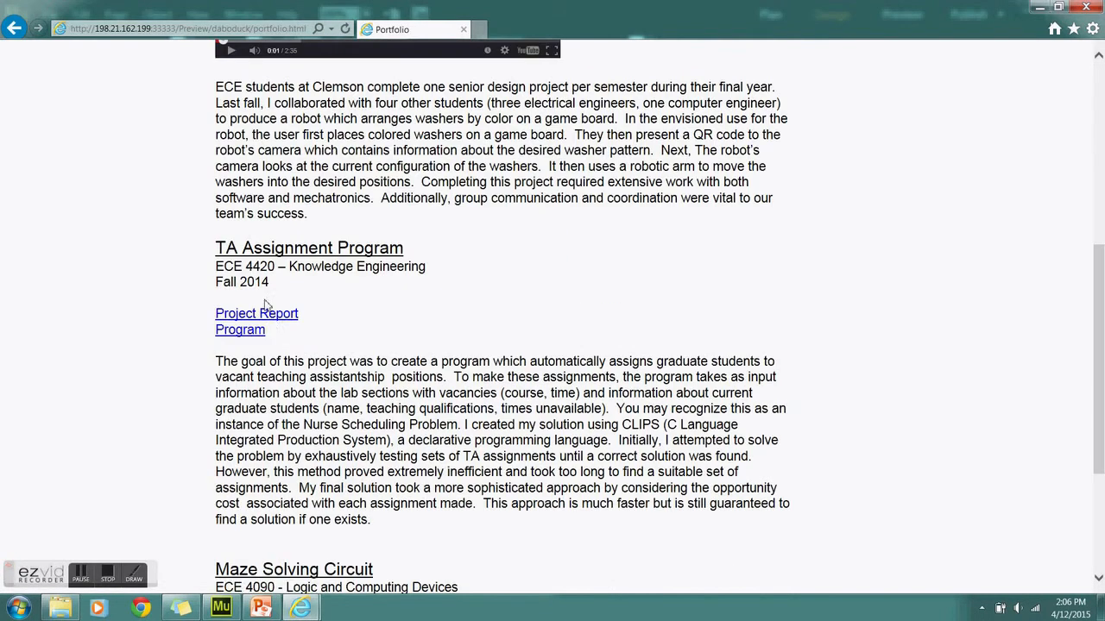
Open the linked Project Report and Program documents in Word, then minimize Word
{"action": "left_click", "coordinate": [295, 316]}
{"action": "left_click", "coordinate": [457, 278]}
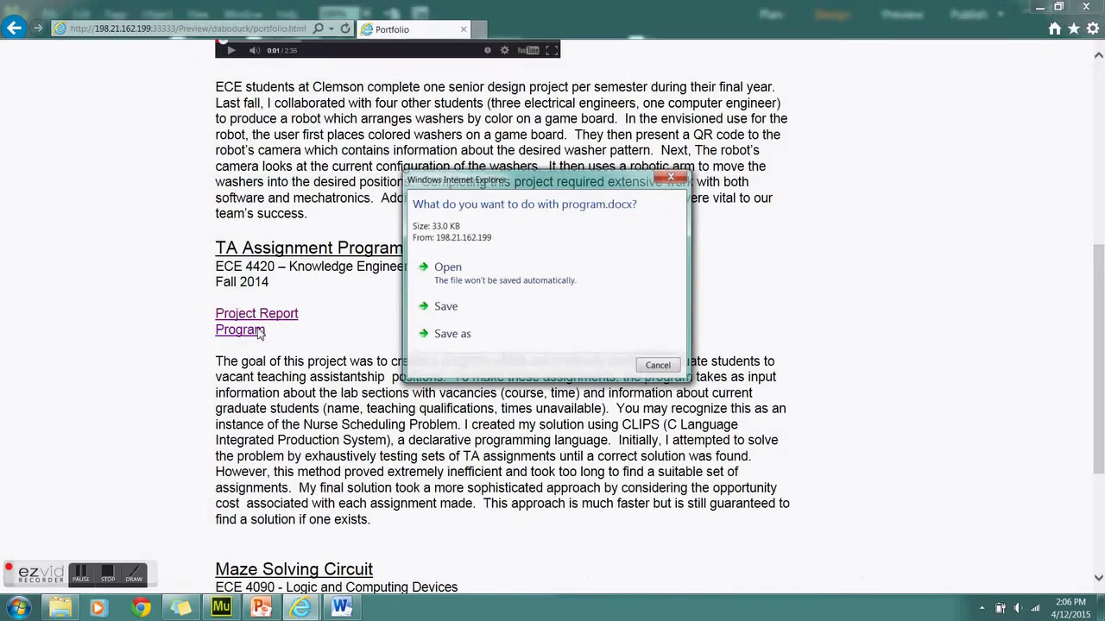
{"action": "left_click", "coordinate": [484, 274]}
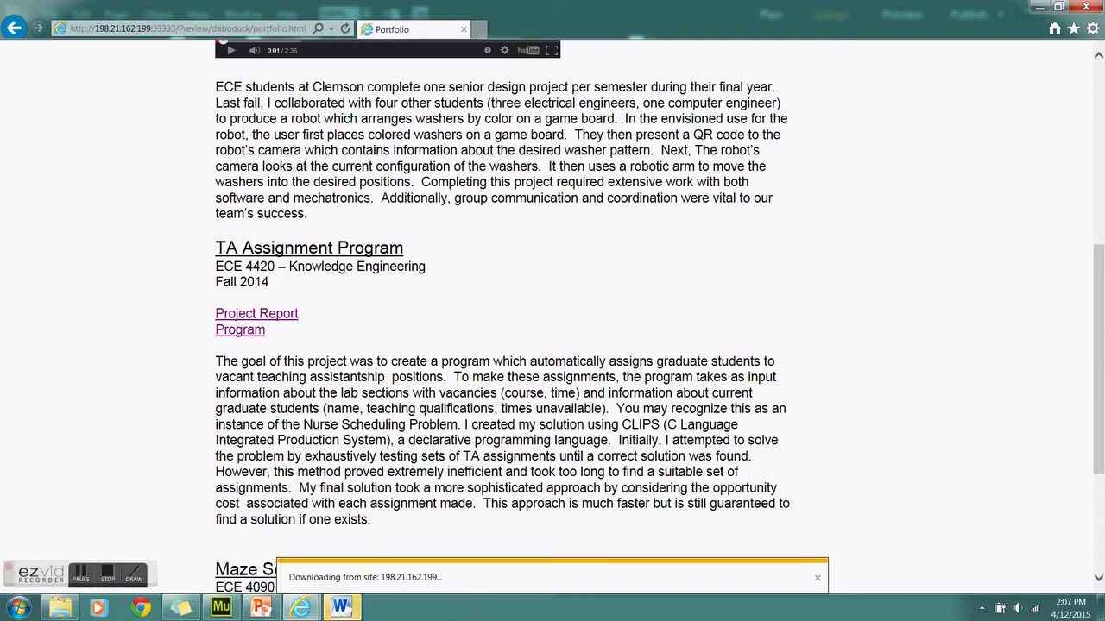
{"action": "left_click", "coordinate": [341, 608]}
{"action": "left_click", "coordinate": [1086, 7]}
{"action": "scroll", "coordinate": [1037, 12], "scroll_direction": "down", "scroll_amount": 9}
{"action": "left_click", "coordinate": [1037, 13]}
{"action": "scroll", "coordinate": [518, 345], "scroll_direction": "down", "scroll_amount": 3}
Open the Project Presentation link in PowerPoint, close it, and return to the browser
{"action": "left_click_drag", "start_coordinate": [303, 414], "coordinate": [366, 409]}
{"action": "left_click", "coordinate": [317, 415]}
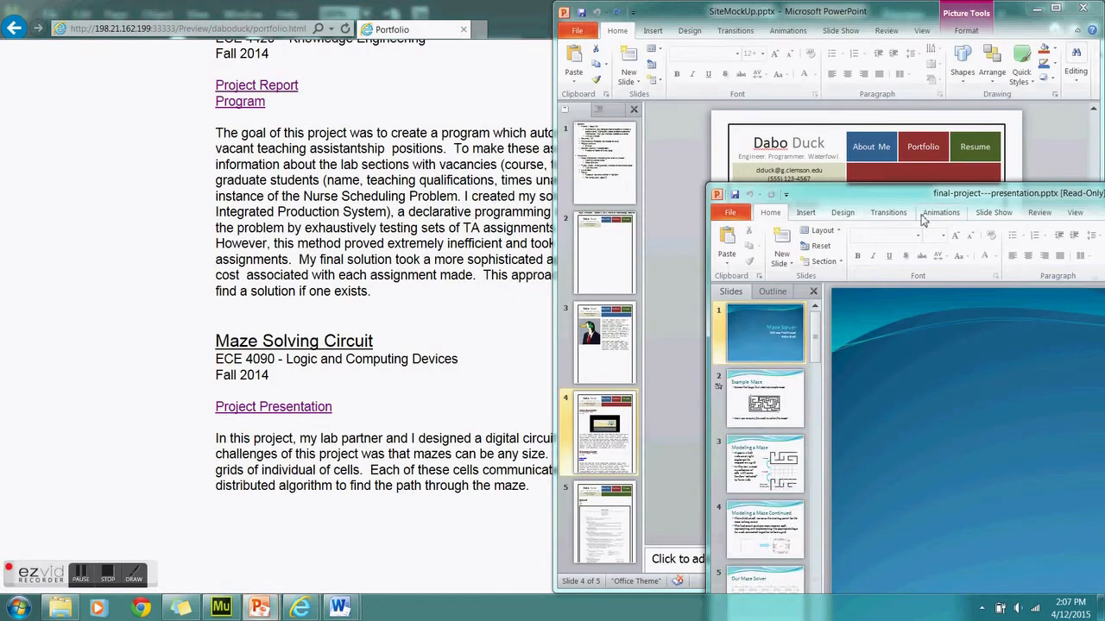
{"action": "left_click", "coordinate": [1086, 7]}
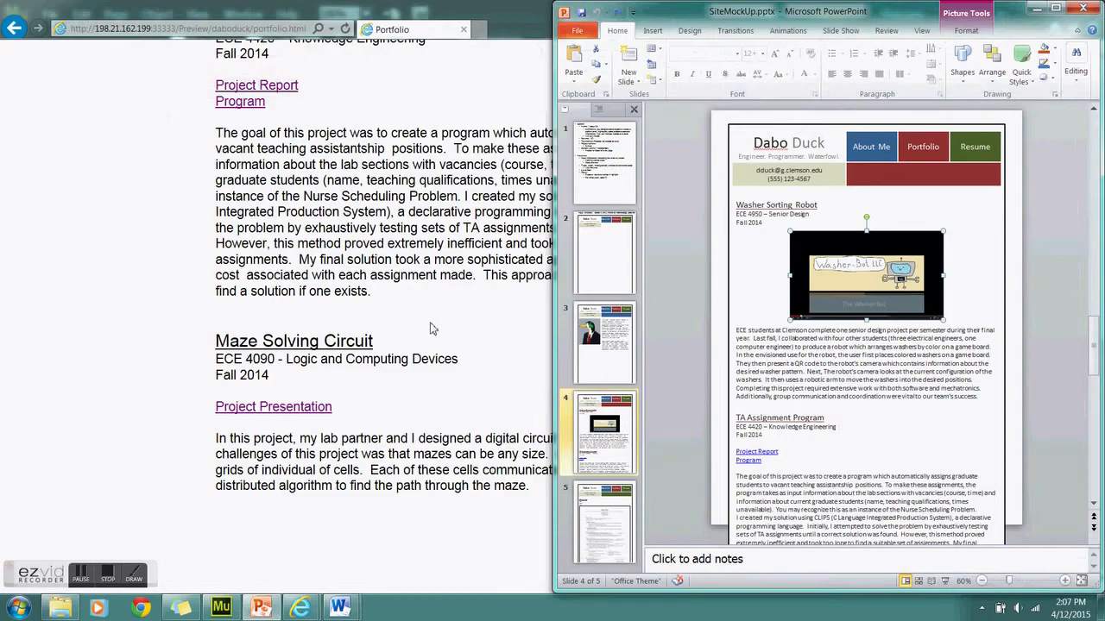
{"action": "left_click", "coordinate": [431, 328]}
{"action": "scroll", "coordinate": [431, 328], "scroll_direction": "up", "scroll_amount": 8}
On the Resume page, open the PDF, go back, then open the Word resume download
{"action": "left_click", "coordinate": [713, 106]}
{"action": "left_click", "coordinate": [259, 219]}
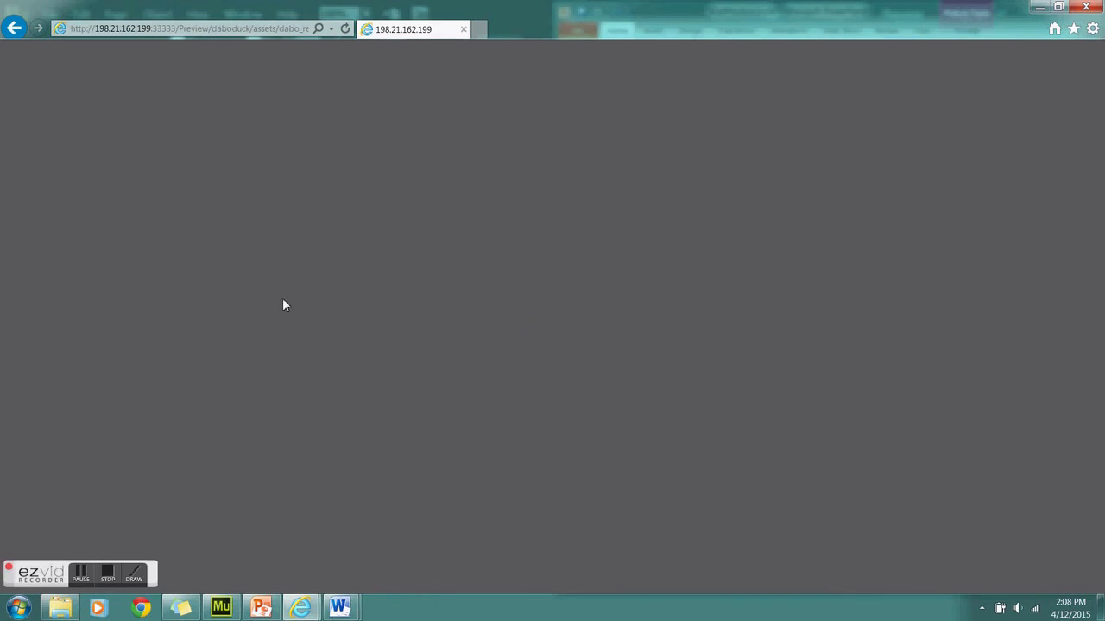
{"action": "left_click", "coordinate": [14, 28]}
{"action": "left_click", "coordinate": [253, 237]}
{"action": "left_click", "coordinate": [460, 283]}
{"action": "left_click", "coordinate": [343, 604]}
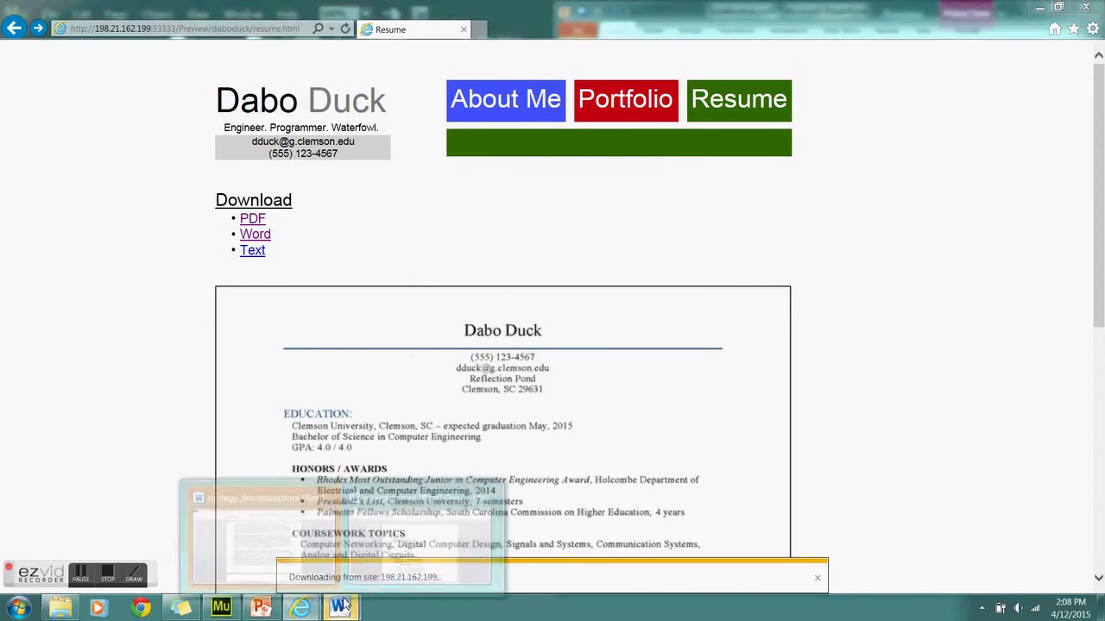